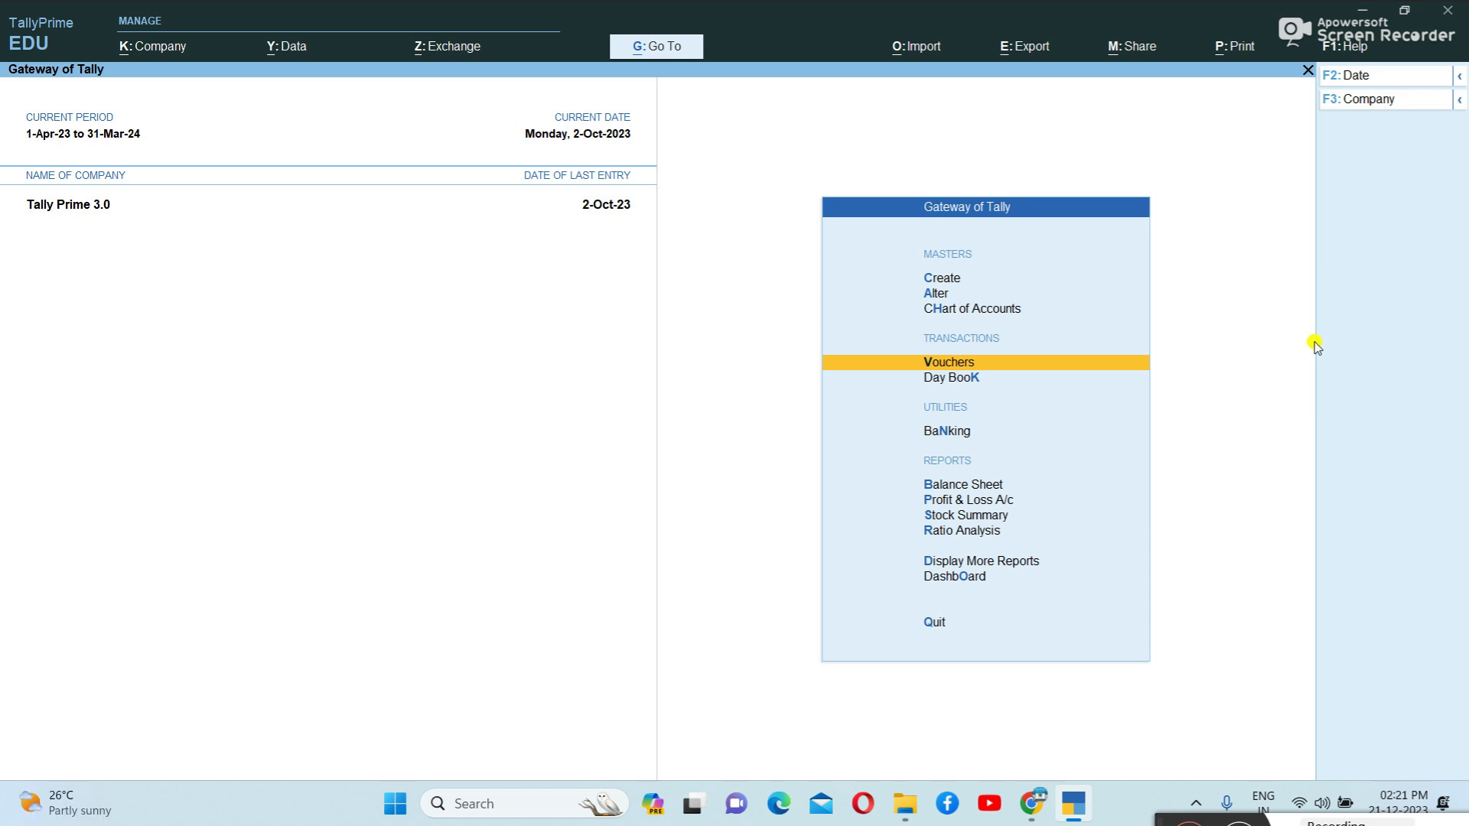
- Open the company AMURTHA ENTERPRISES from the list of companies in the data folder
left_click(1390, 99)
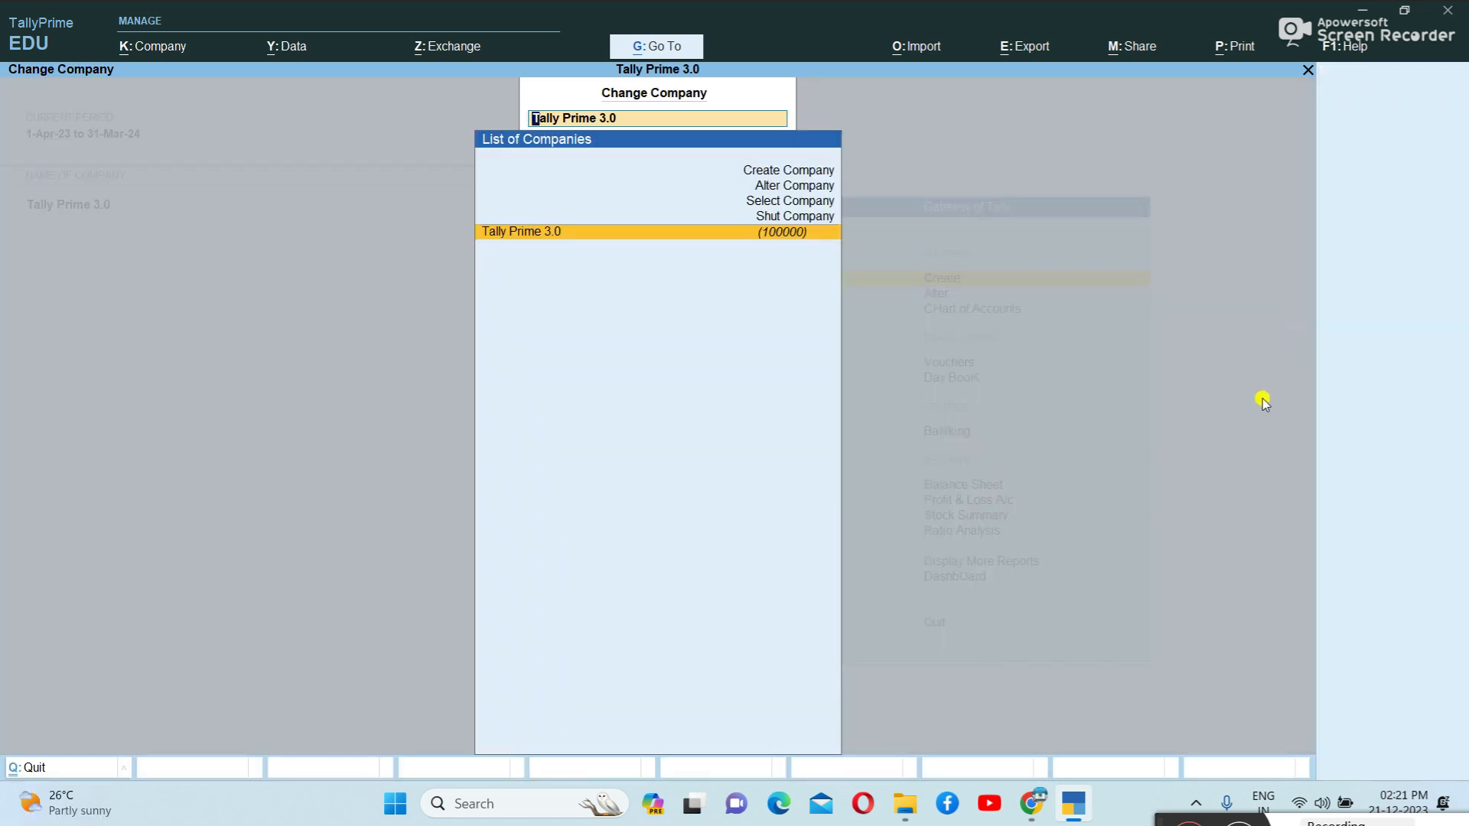
key("Up")
key("Up")
key("Up")
key("Down")
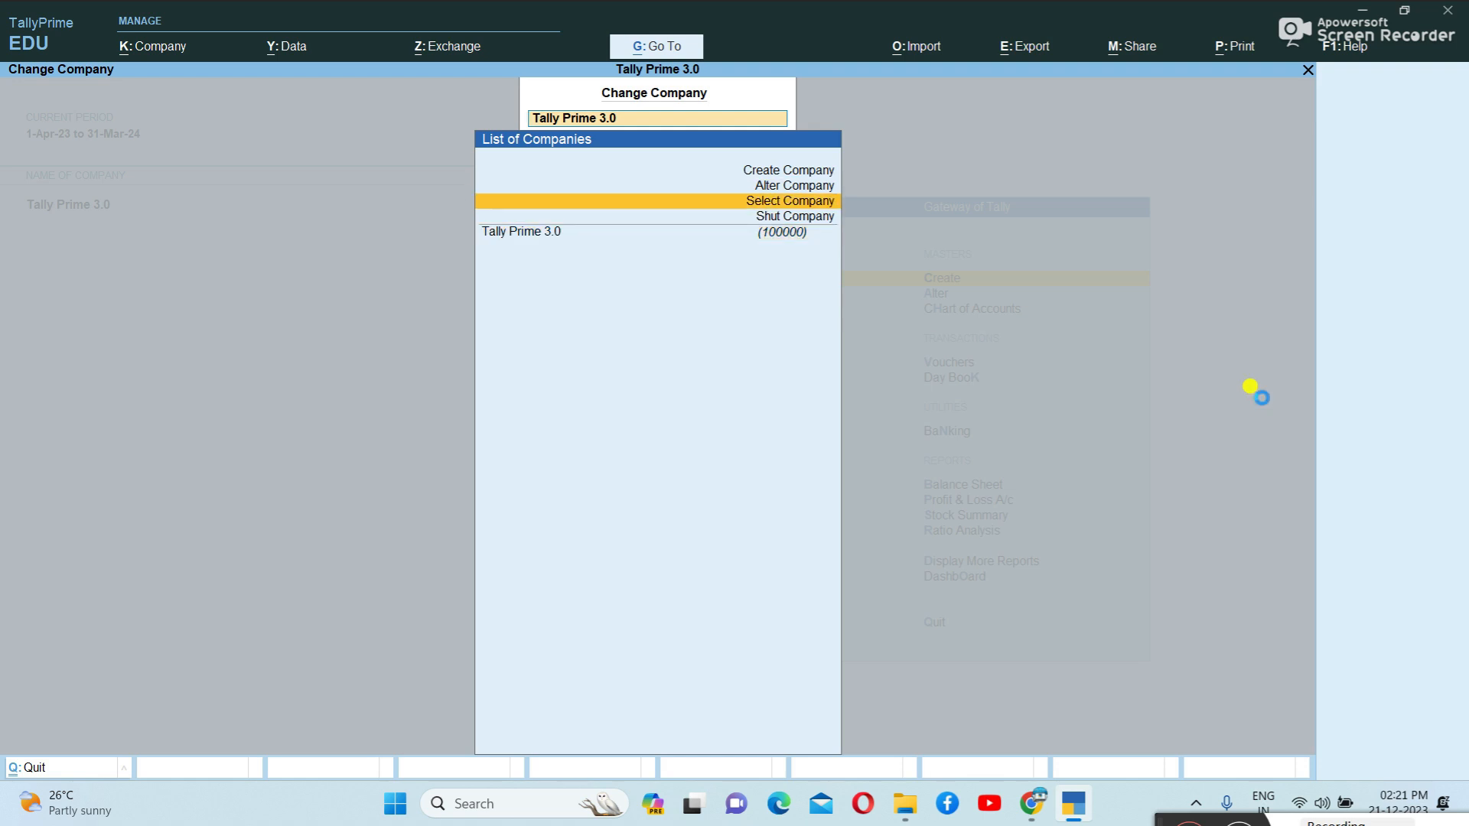
key("Return")
key("Down")
key("Down")
key("Down")
key("Down")
key("Down")
key("Down")
key("Down")
key("Down")
key("Down")
key("Down")
key("Down")
key("Down")
key("Down")
key("Down")
key("Down")
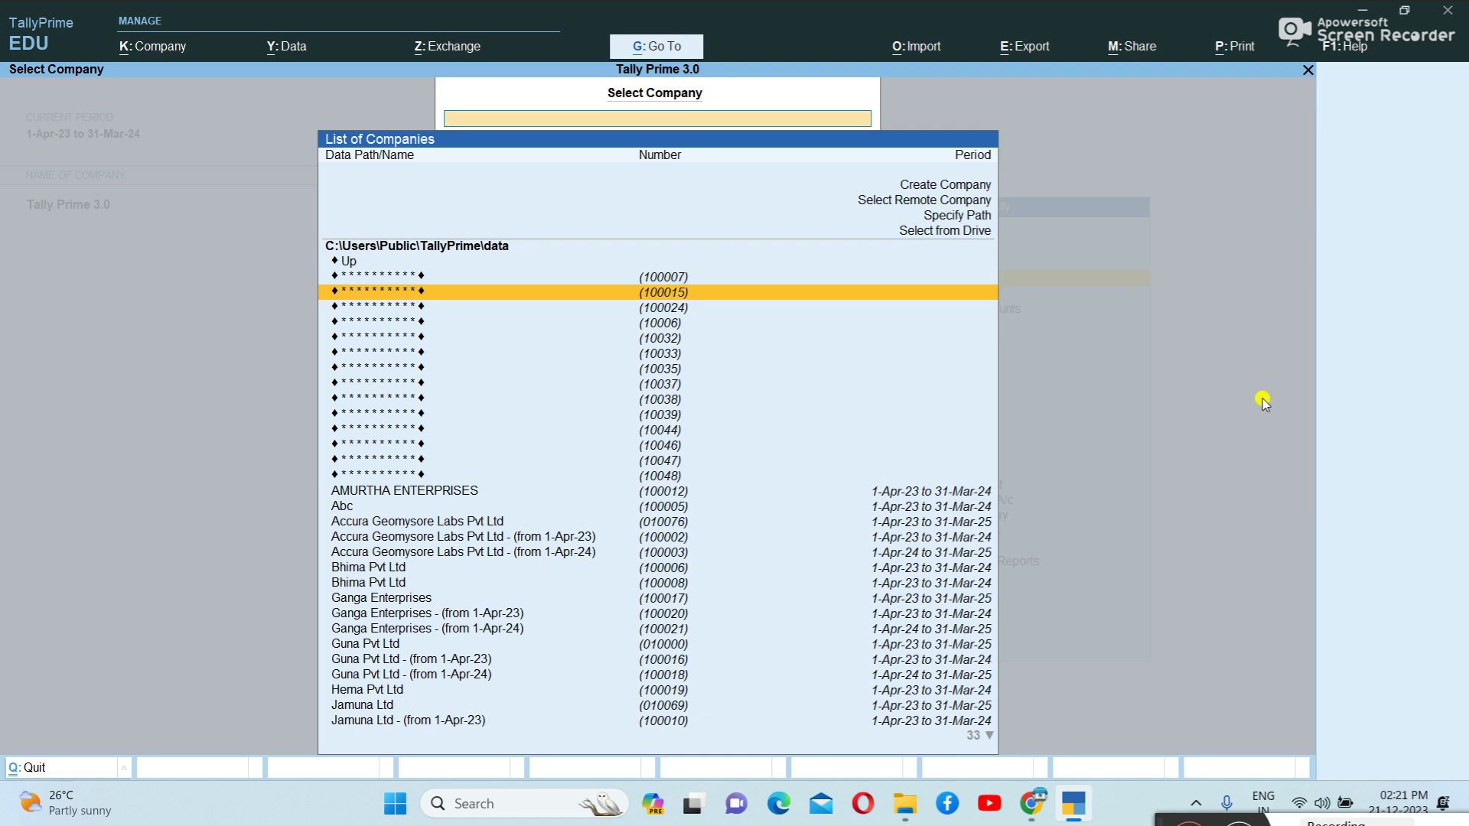
key("Down")
key("Down")
key("Down")
key("Up")
key("Up")
key("Up")
key("Up")
key("Return")
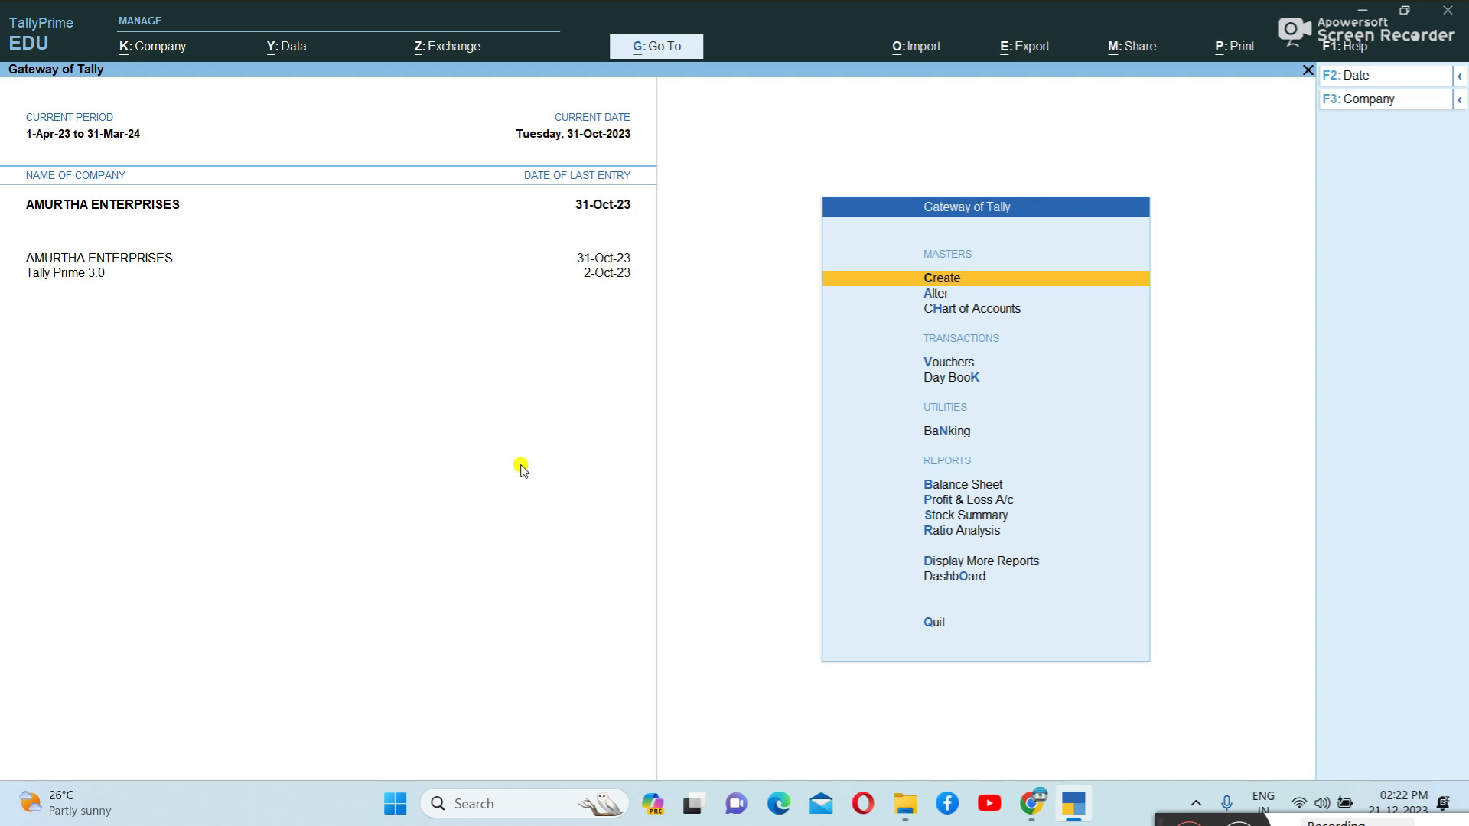
- Start creating a stock item in the inventory masters and name it Ro Ewater Purifier
key("Return")
key("Down")
key("Down")
key("Down")
key("Down")
key("Down")
key("Down")
key("Return")
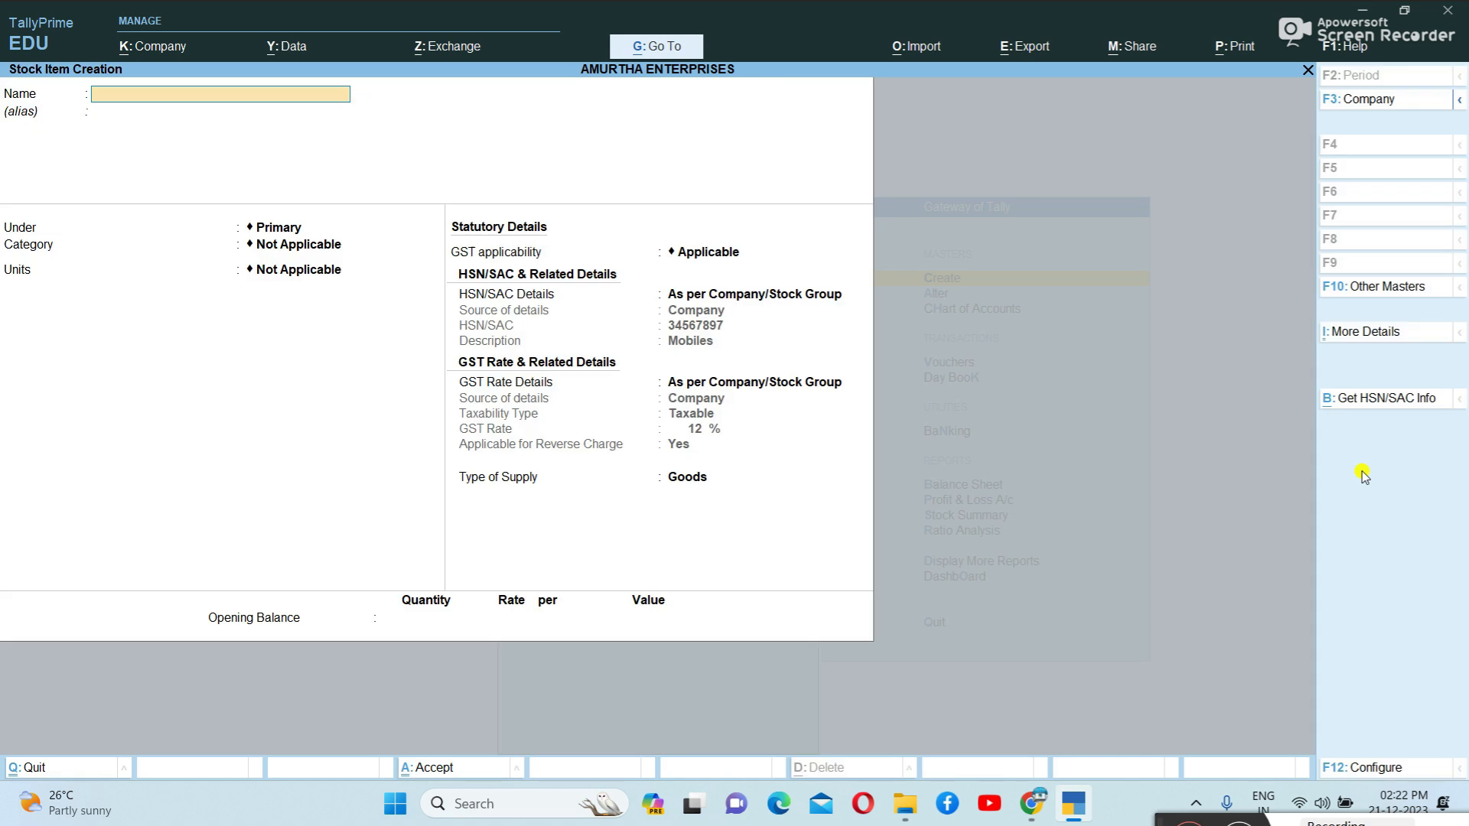
type("Ro ewater Purifie")
key("Return")
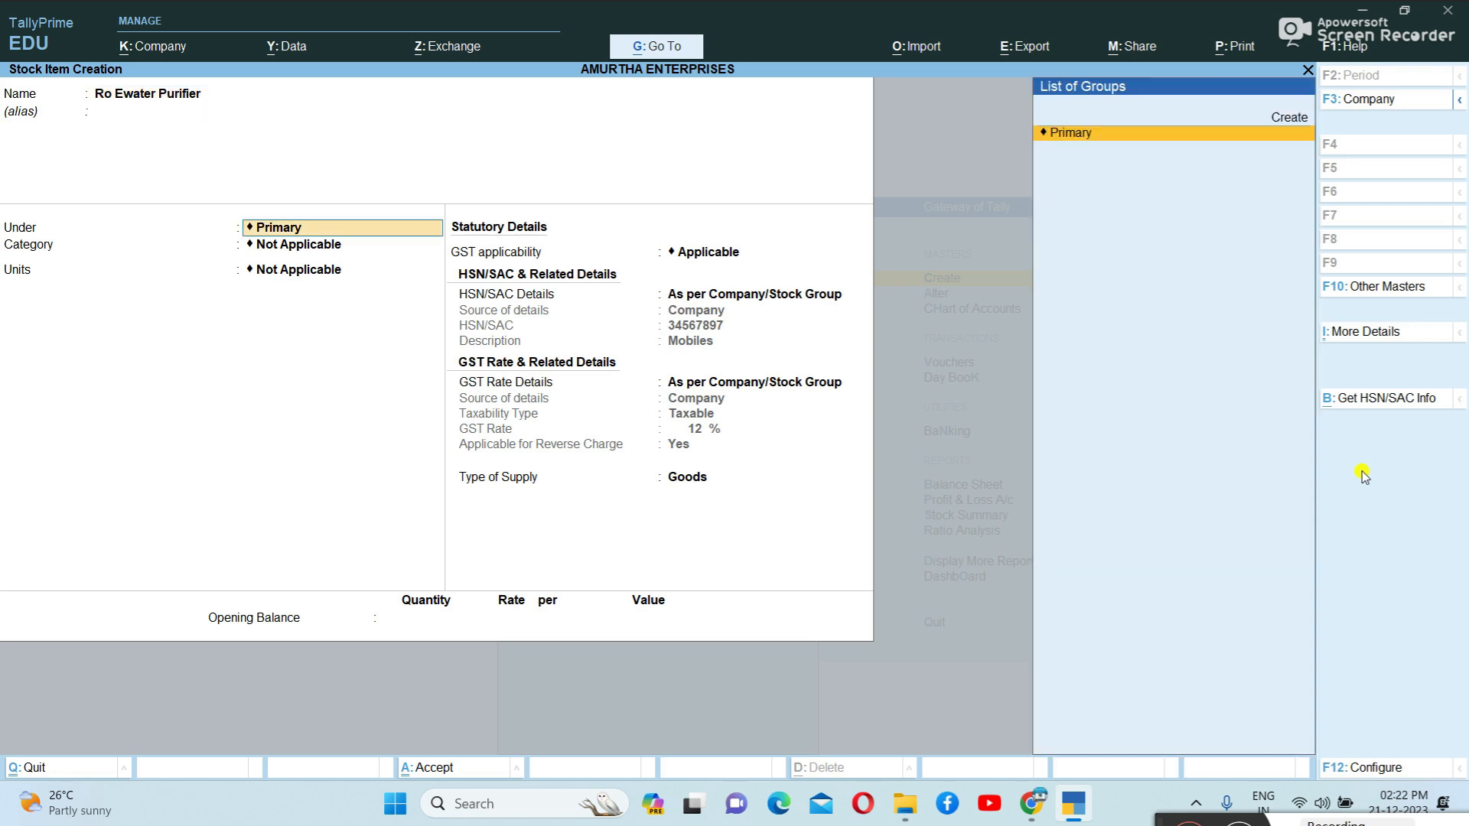
- Set the item's unit to nos and keep the company-level HSN/SAC and GST rate details with supply type Goods
key("Return")
key("Return")
key("Down")
key("Down")
key("Return")
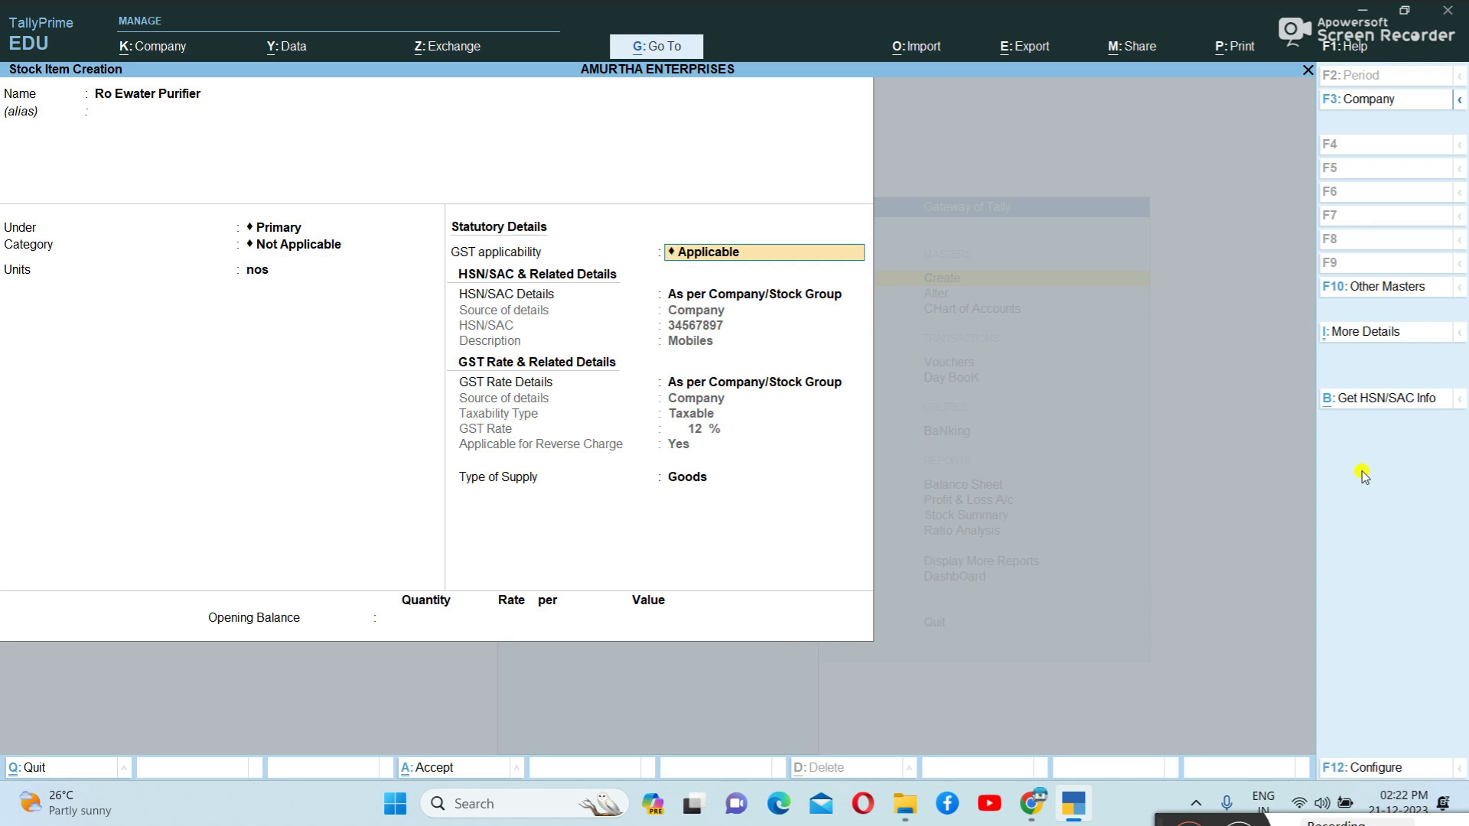
key("Return")
key("Return")
key("Return")
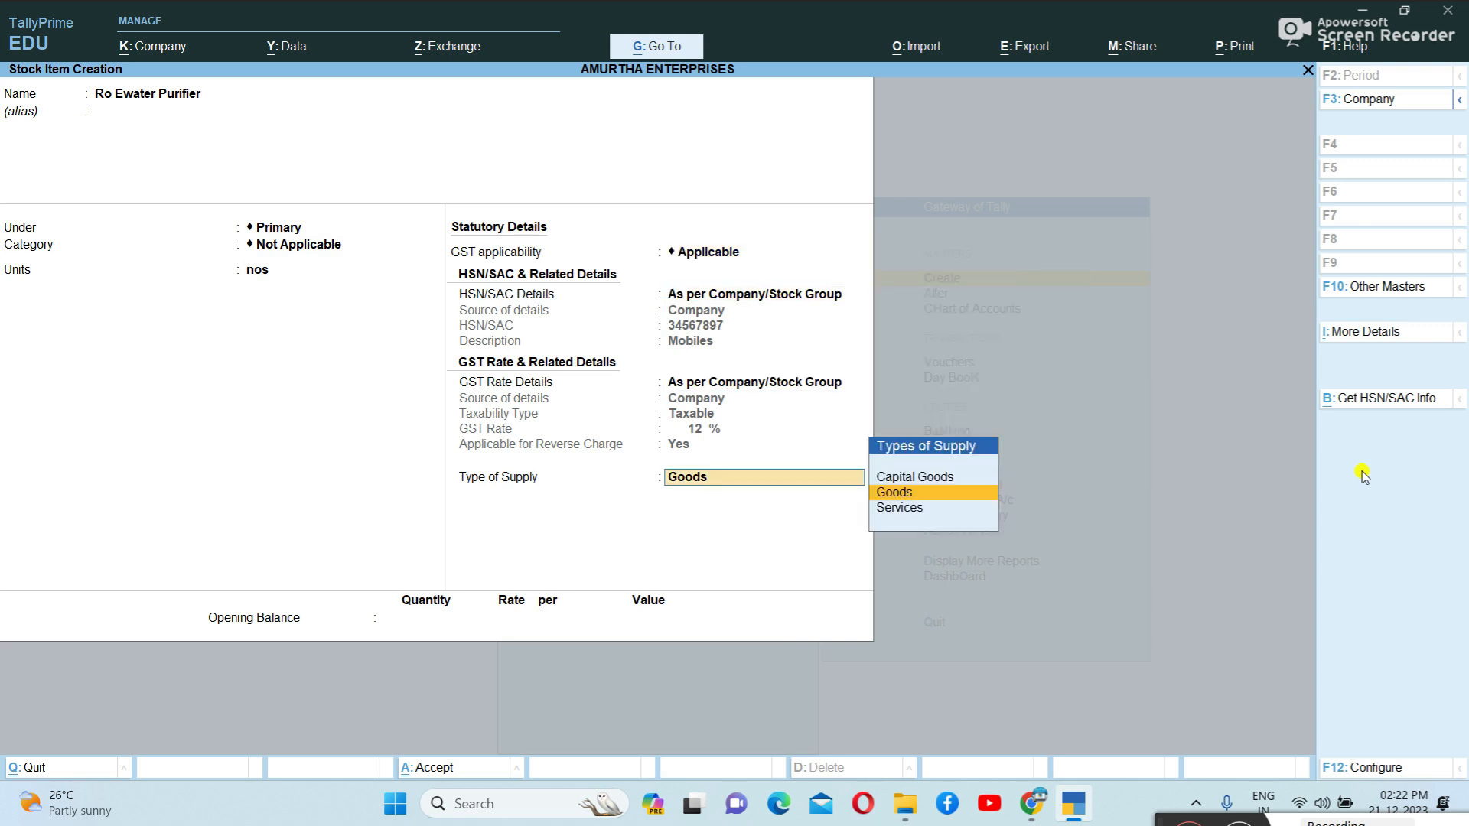
key("Return")
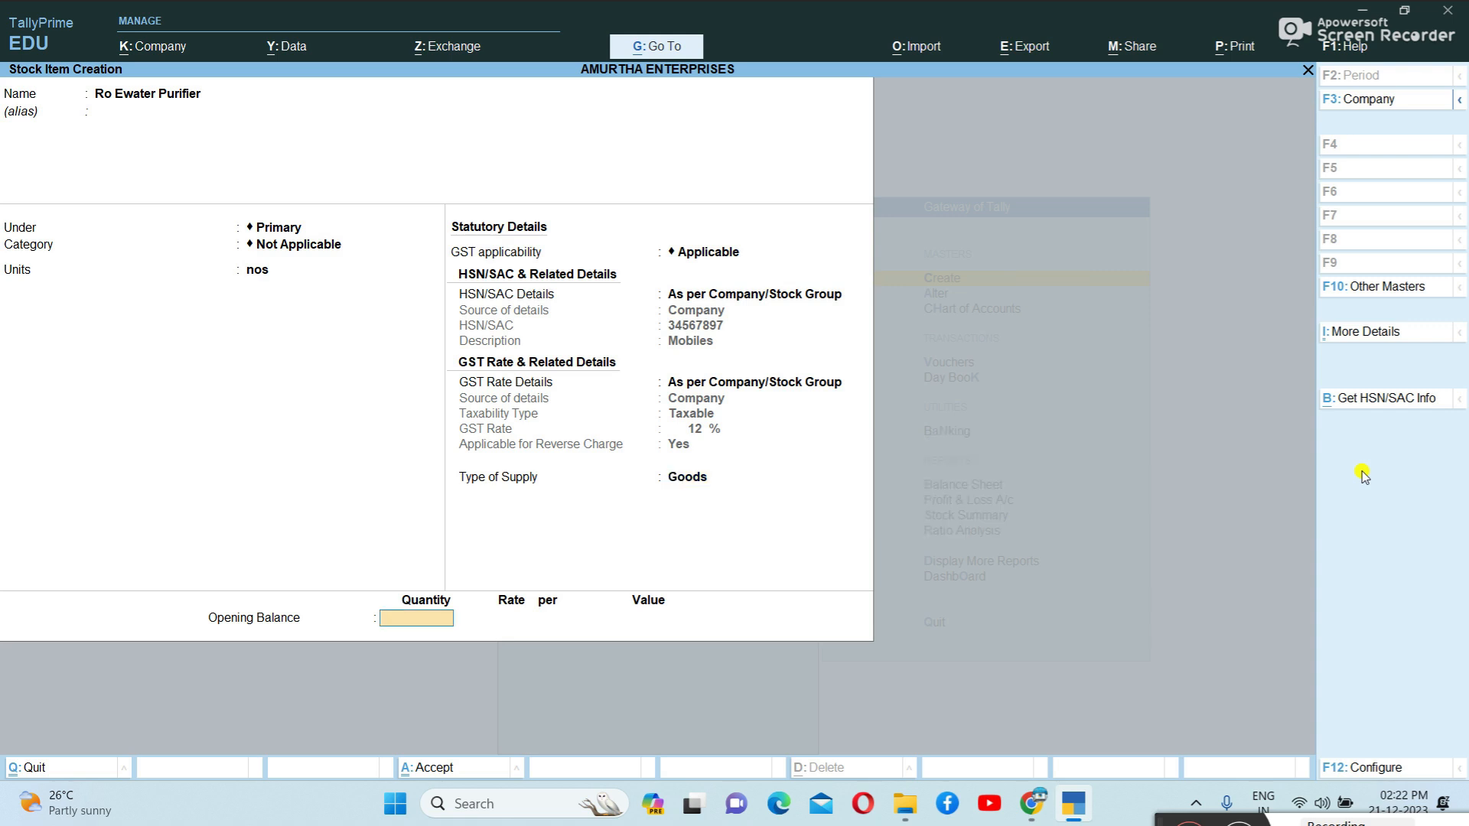
- Enter the water purifier's opening balance of 10 nos at a rate of 8500 and save the item
type("10")
key("Return")
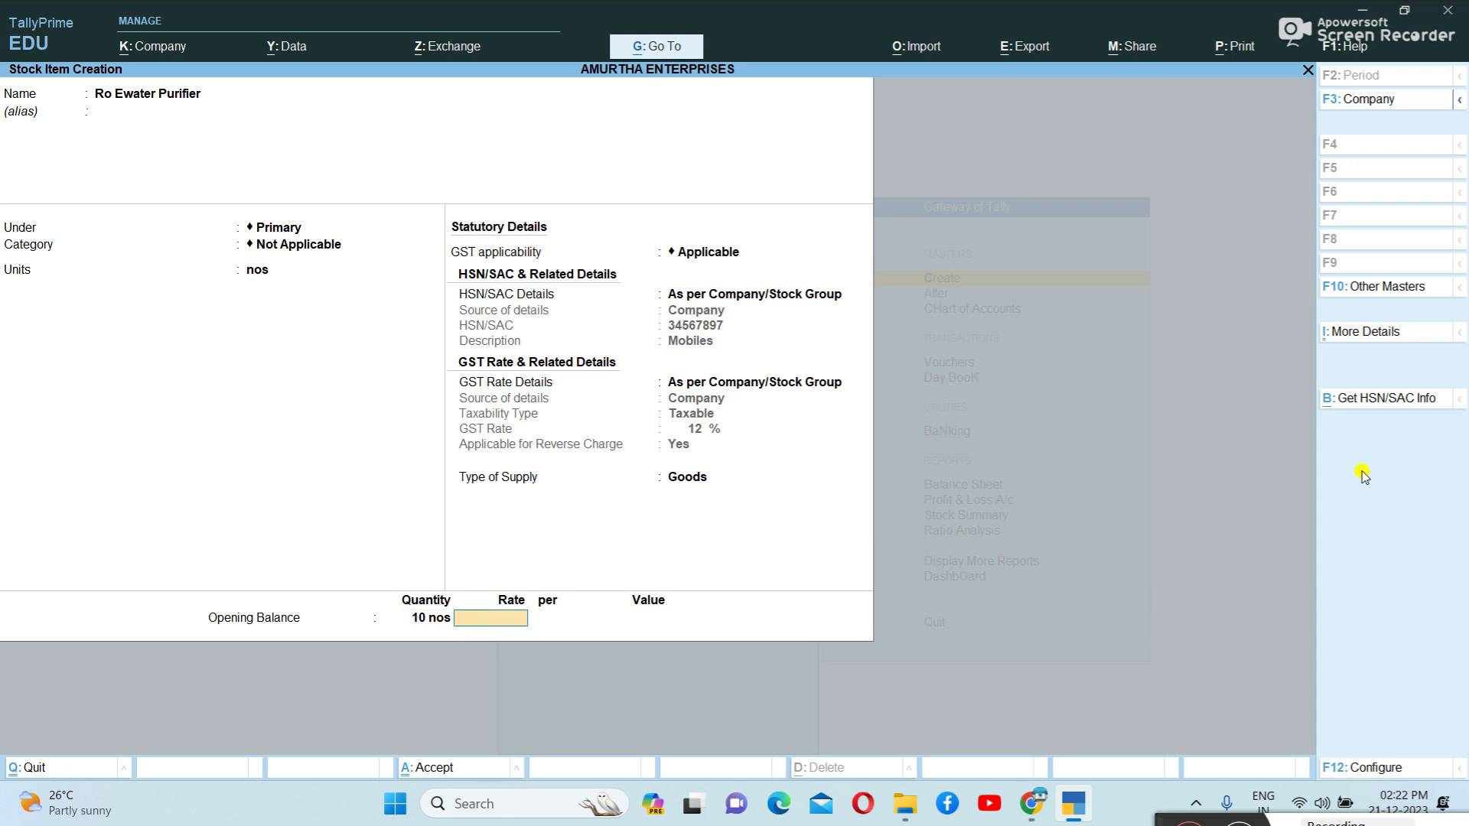
type("8500")
key("Return")
key("Return")
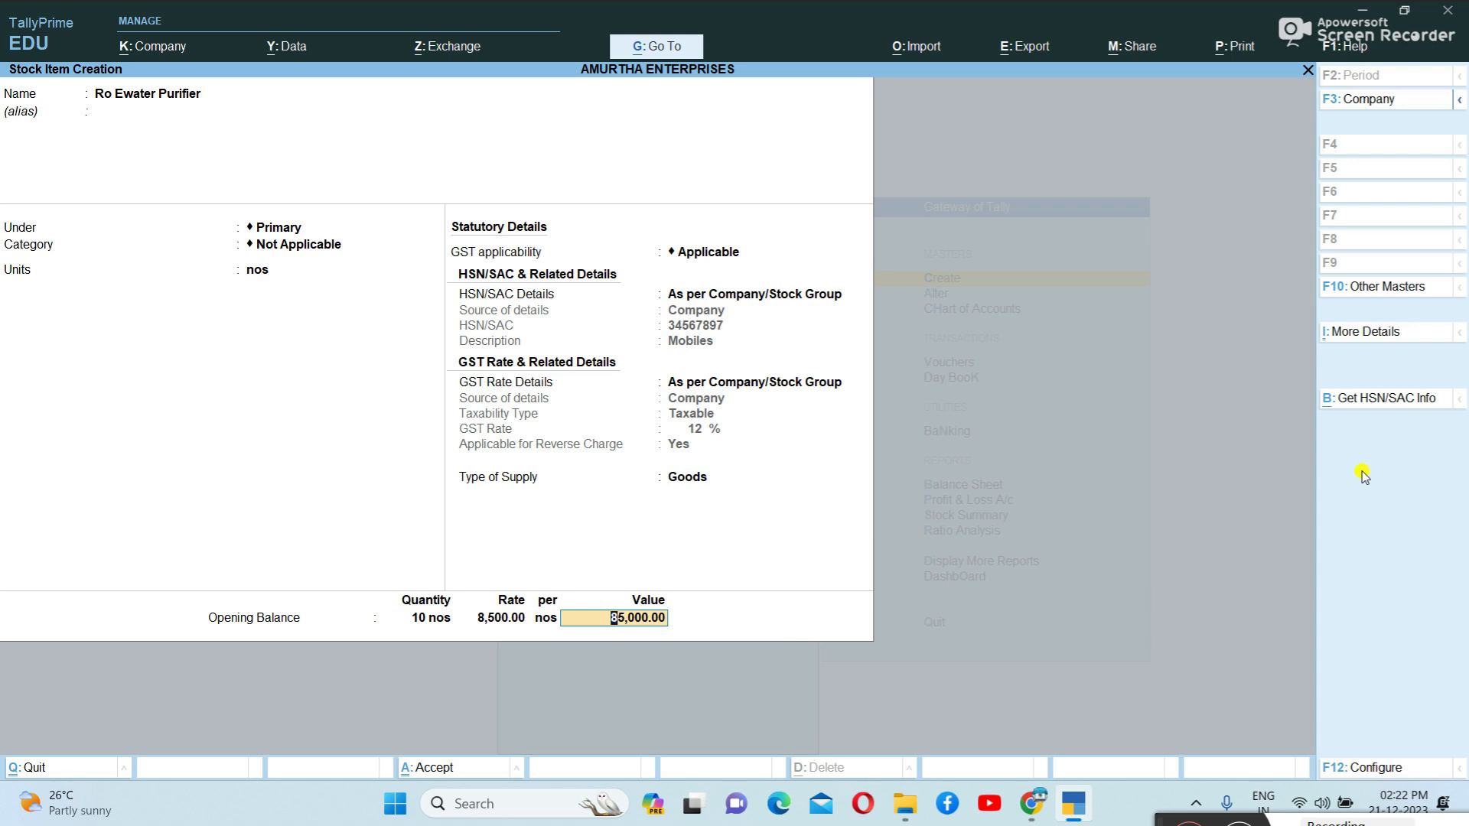
key("Return")
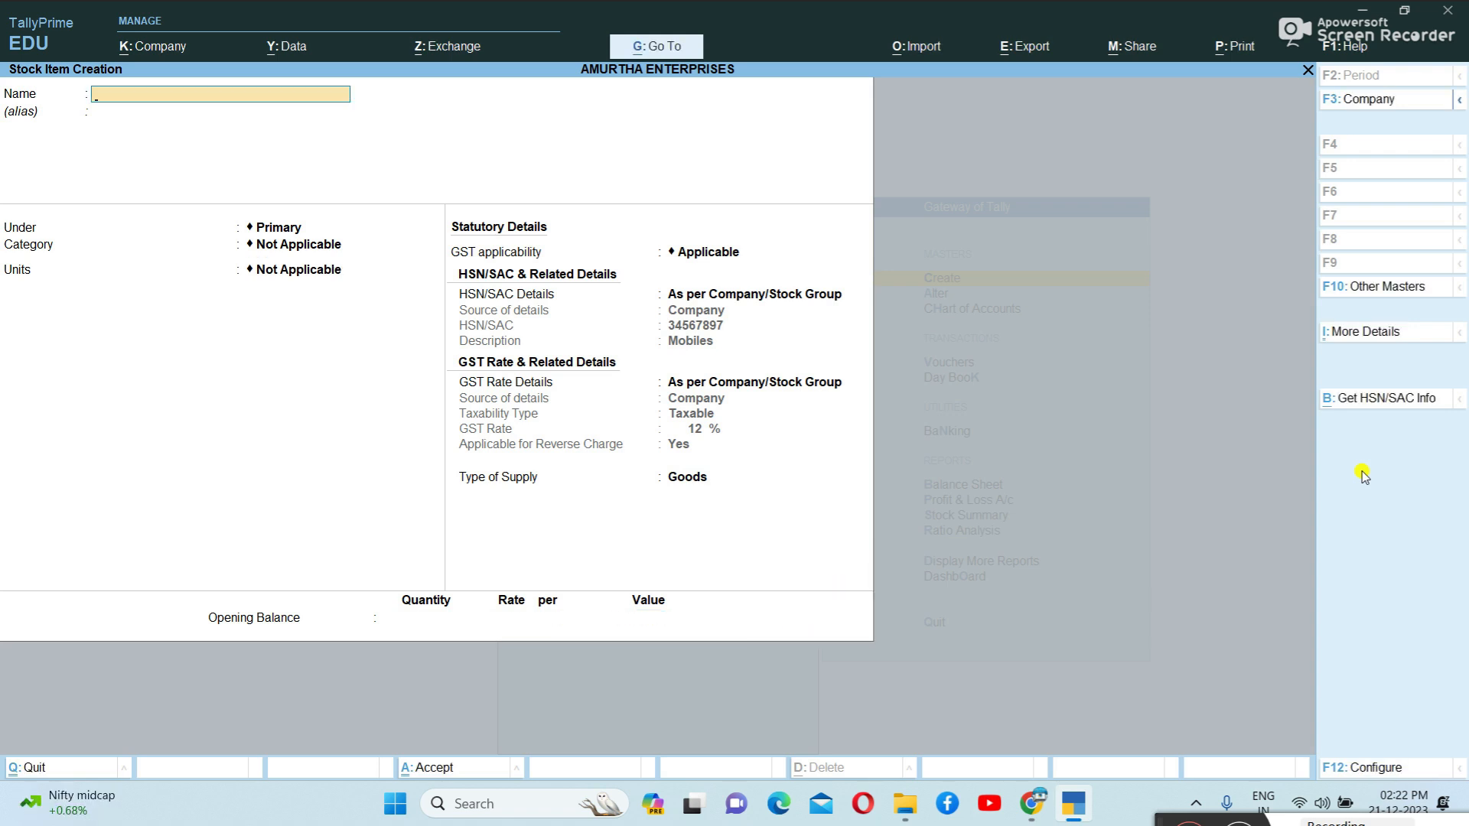
- Name the next stock item Laptop, keep it under Primary without a category, and set its unit to nos
type("Laptop")
key("Return")
key("Return")
key("Return")
key("Return")
key("Down")
key("Down")
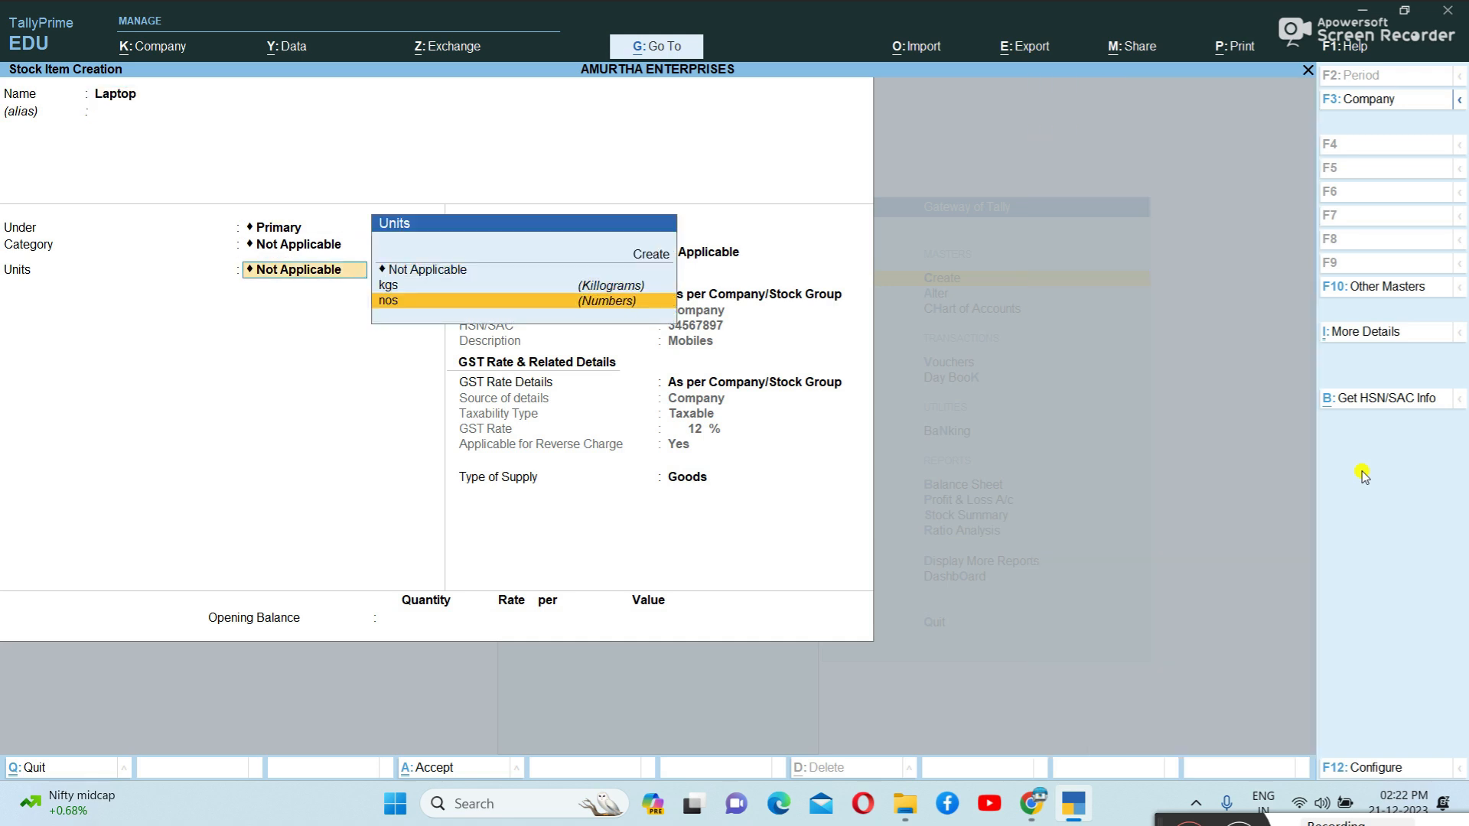
key("Return")
- Specify the Laptop's own HSN/SAC details with code 12569874 and description Laptop
key("Return")
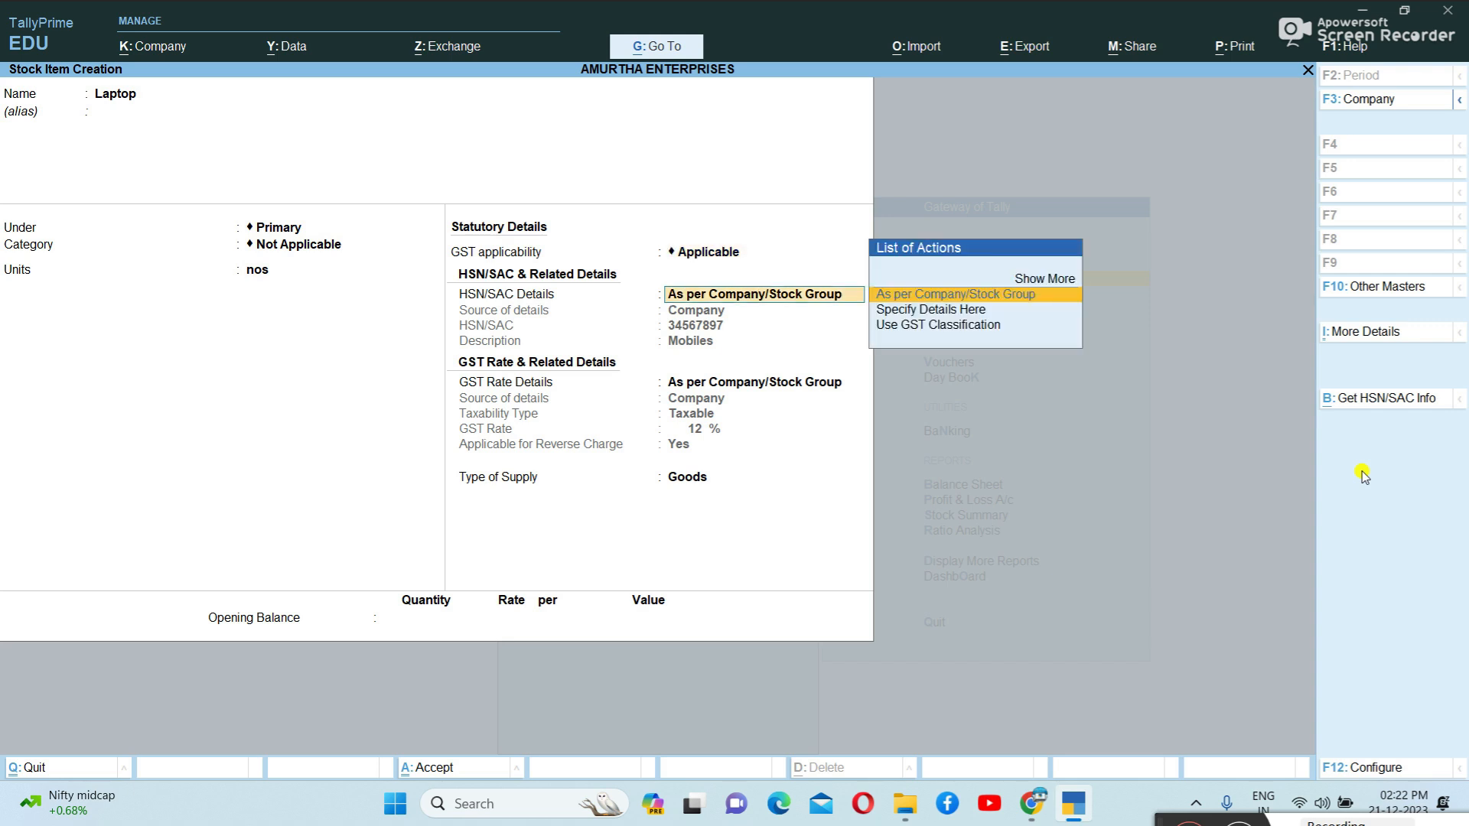
key("Down")
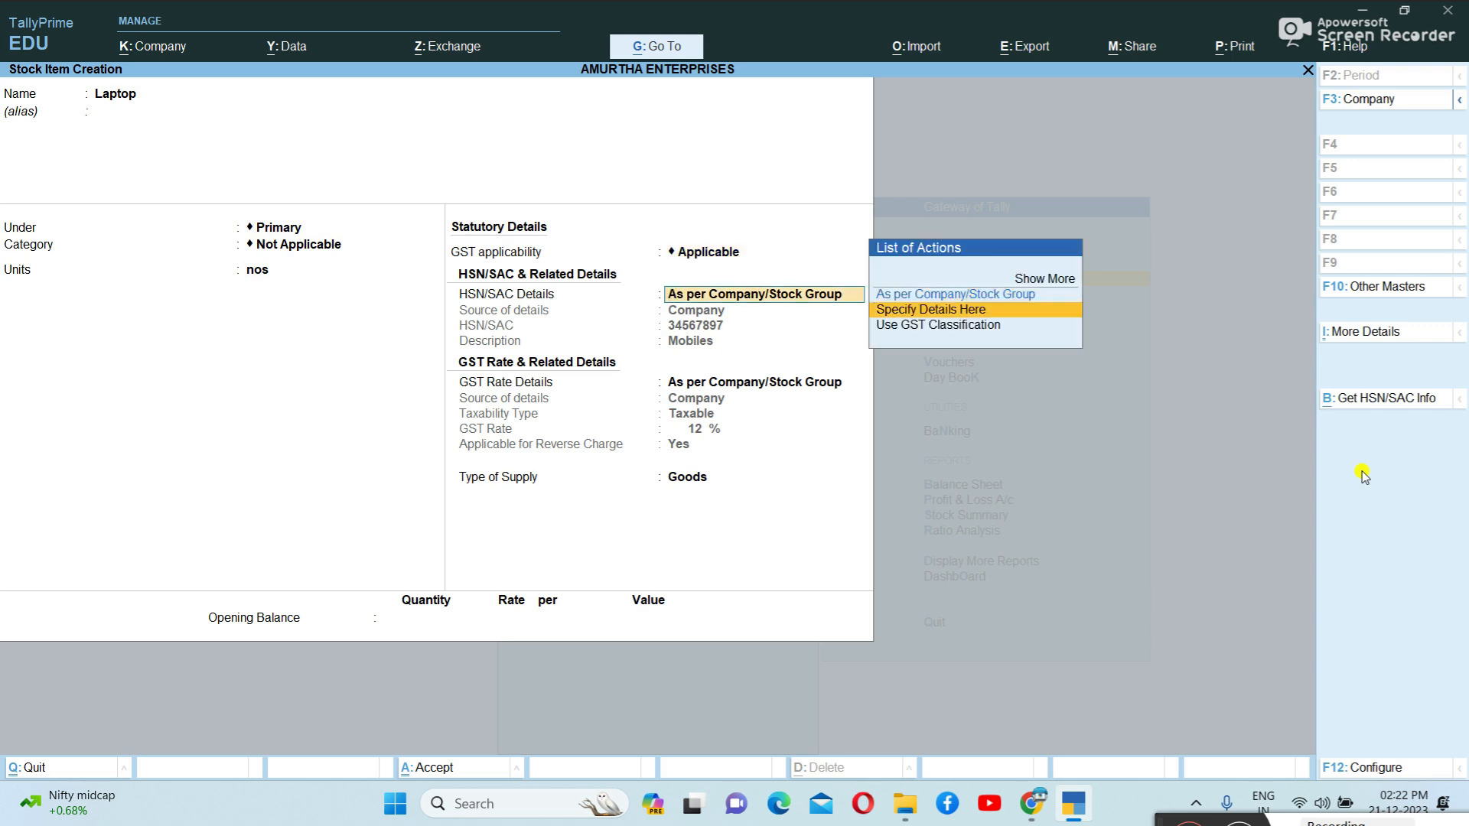
key("Return")
type("125698")
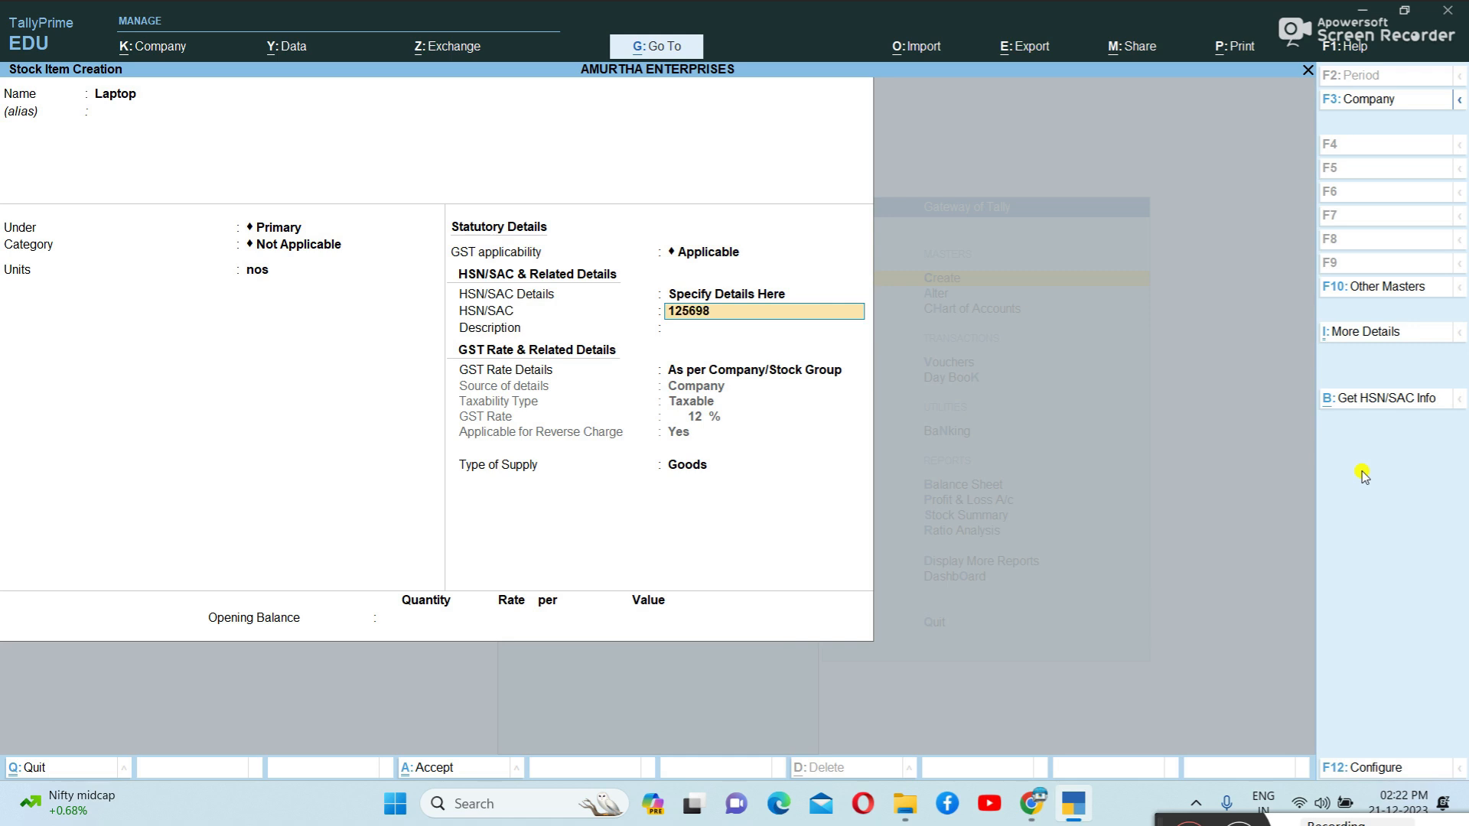
type("74")
key("Return")
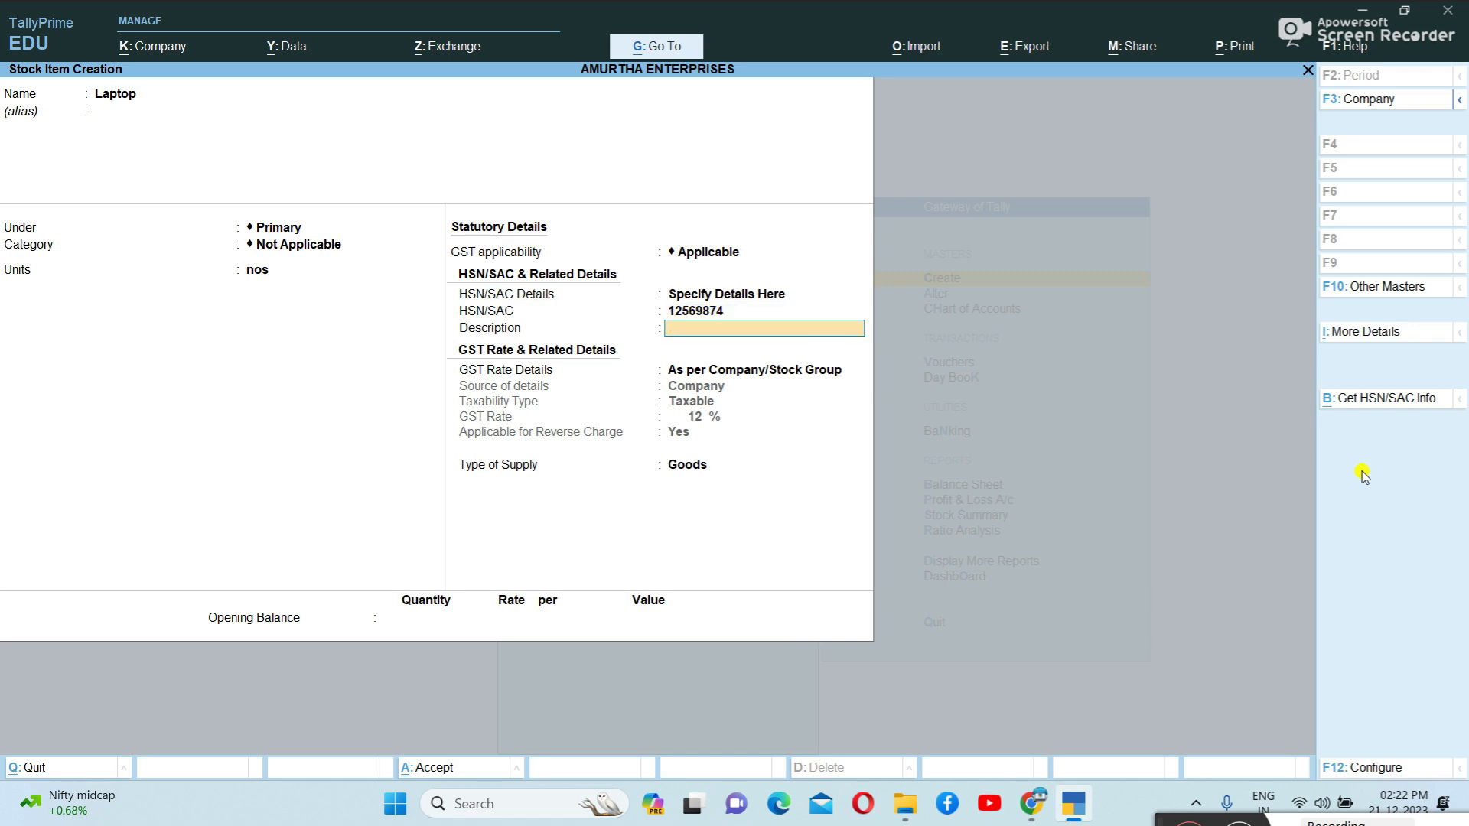
type("Laptop")
key("Return")
- Specify the Laptop's own GST rate details as Taxable at 18% with reverse charge set to No
key("Down")
key("Return")
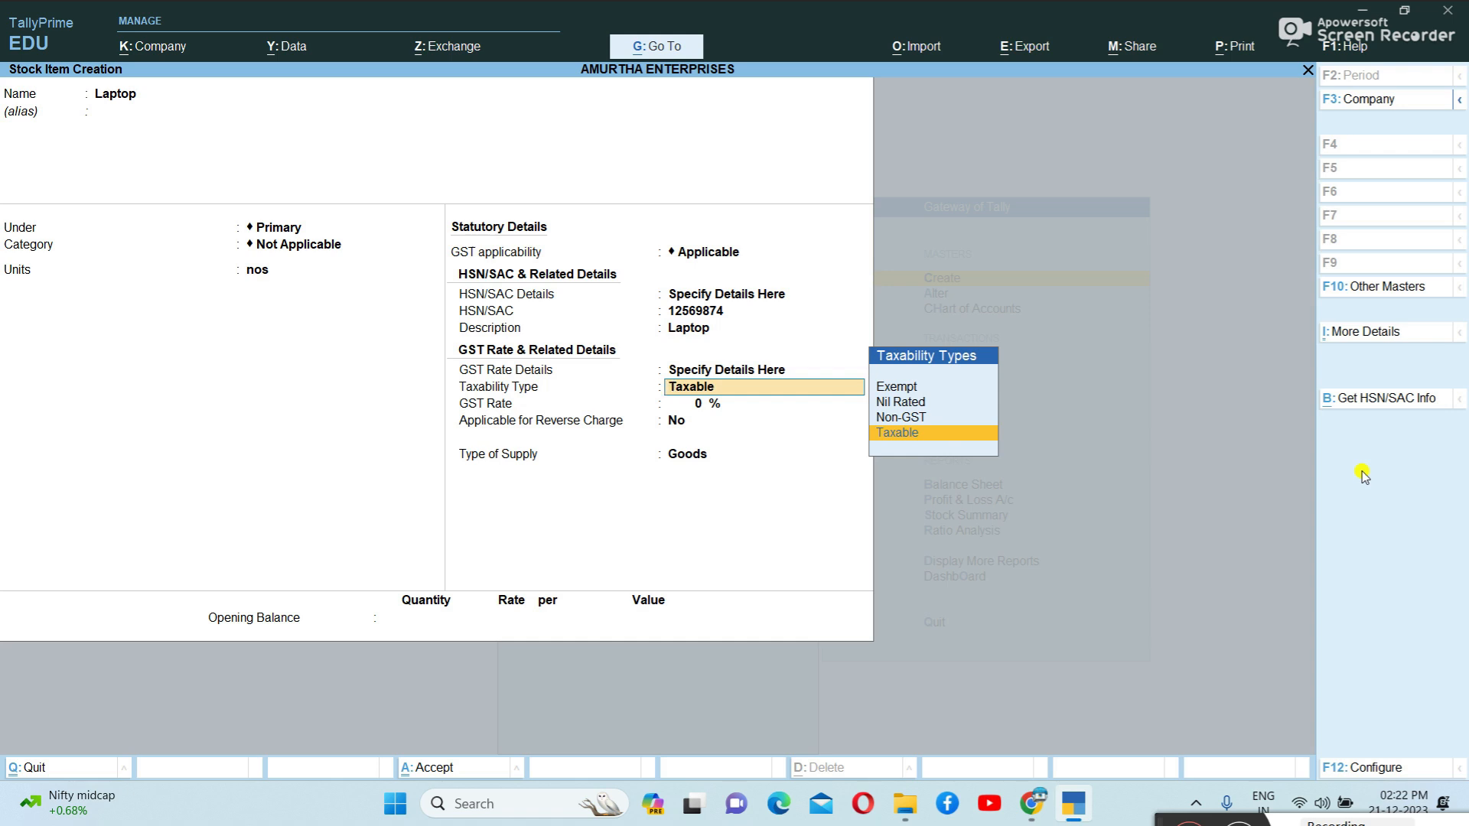
key("Return")
type("12")
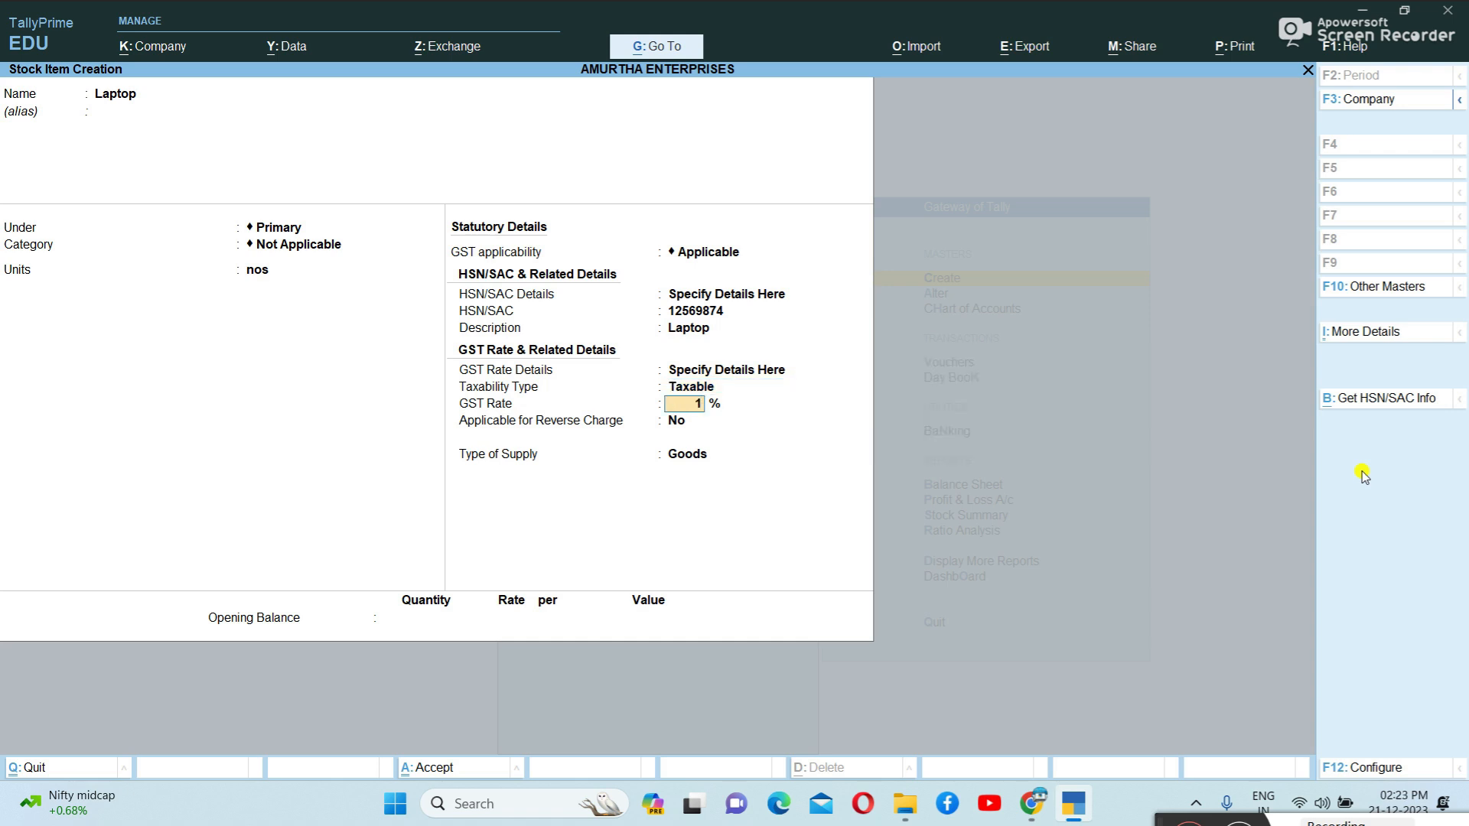
key("BackSpace")
type("18")
key("Return")
key("BackSpace")
type("18")
key("Return")
key("Return")
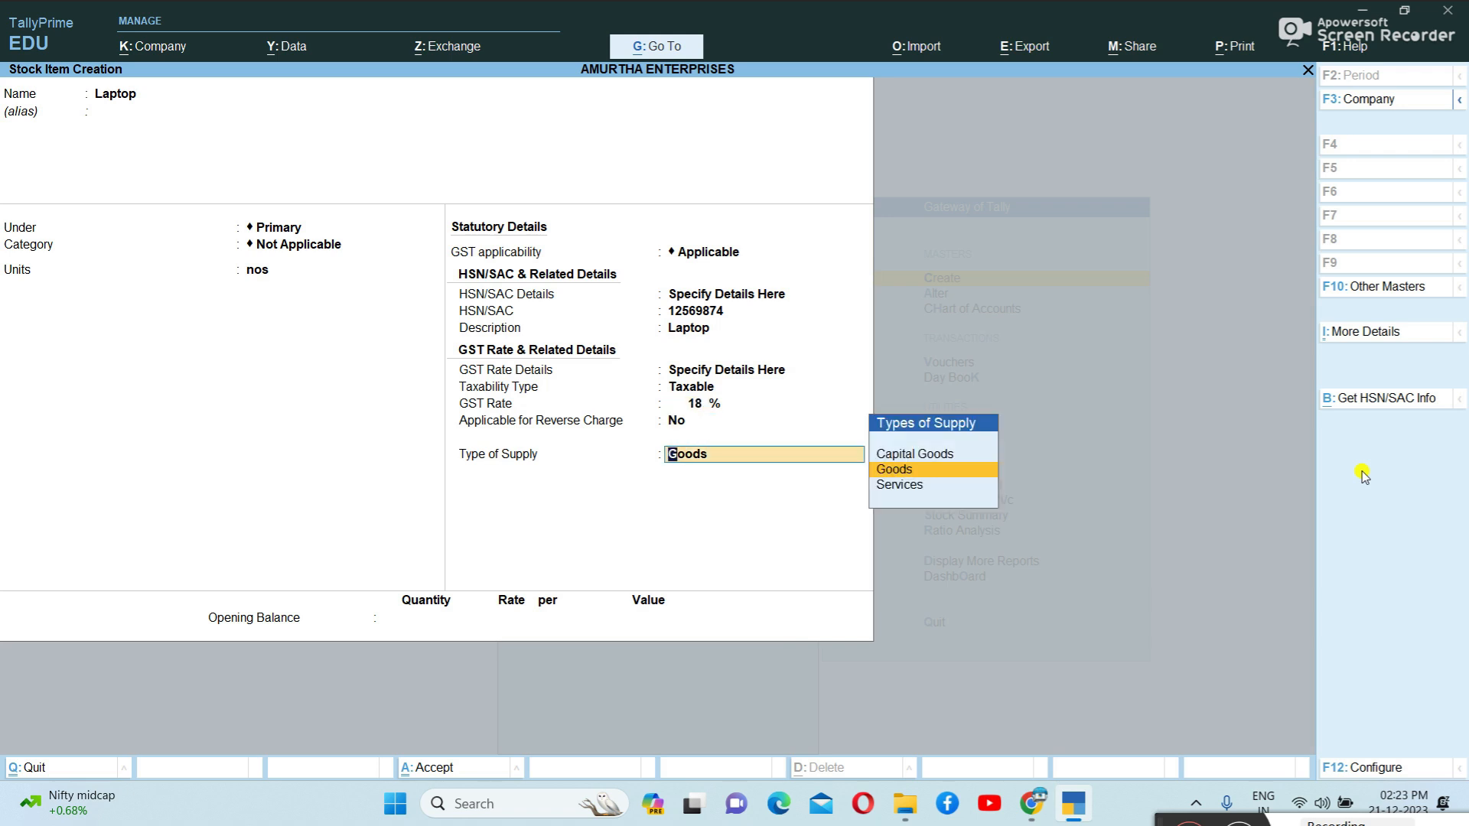
- Keep the supply type Goods, enter the Laptop's opening balance of 10 nos at 25,000, and save the item
key("Return")
type("10")
key("Return")
type("25,000")
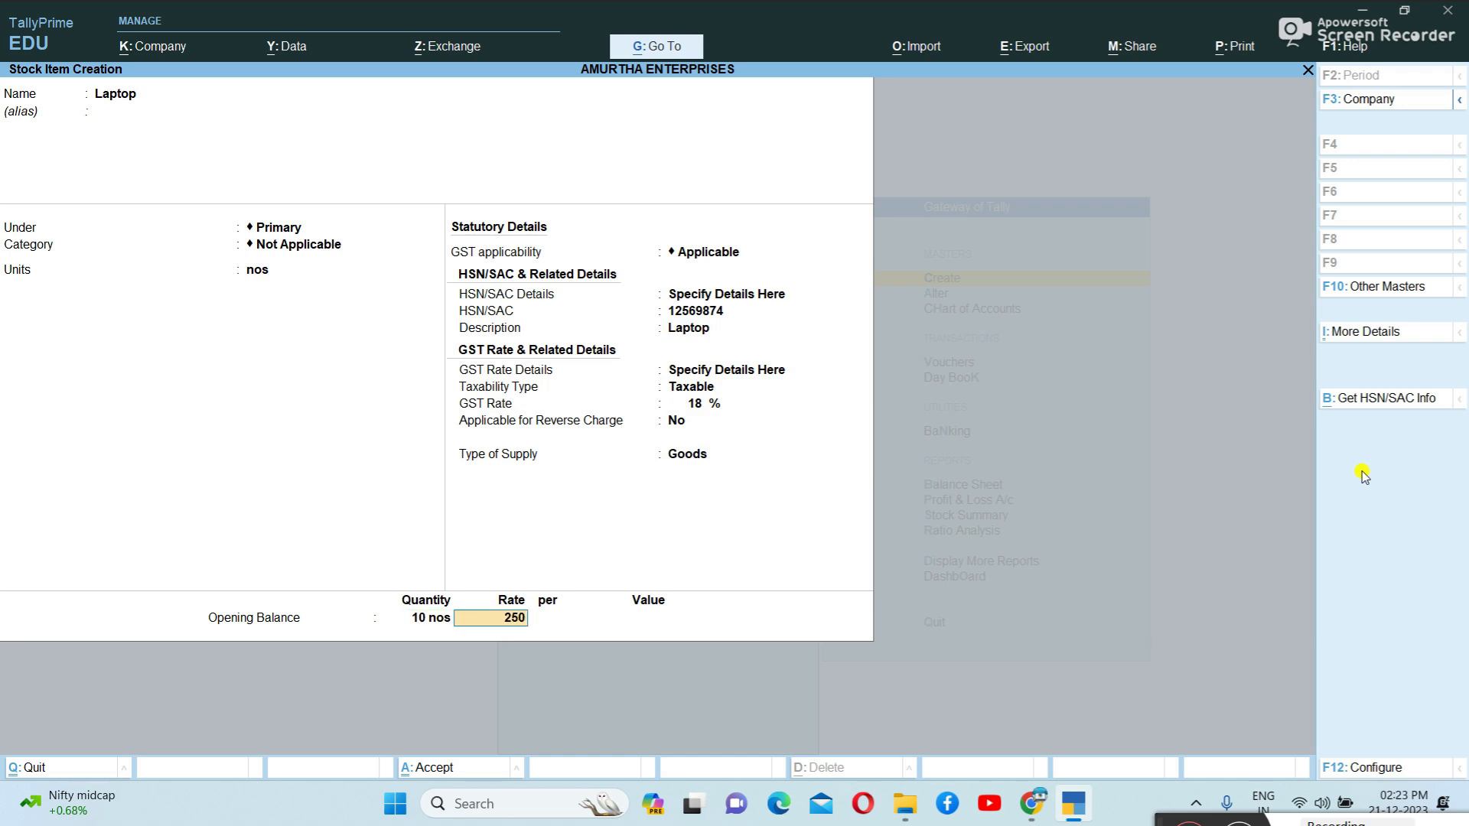
key("Return")
key("Return")
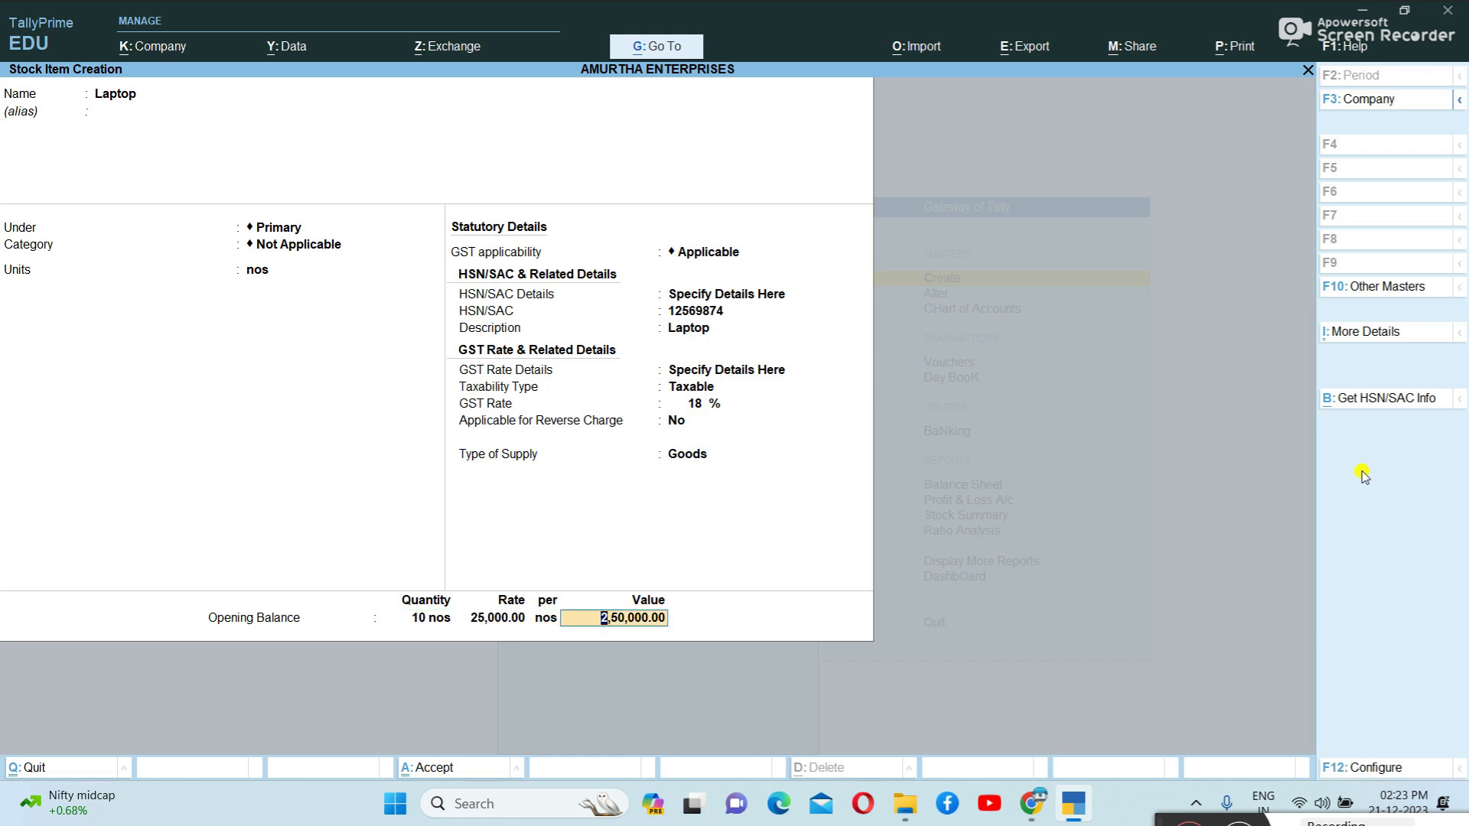
key("Return")
key("Return")
- Name the next stock item Mouse, keep it under Primary without a category, and set its unit to nos
type("Mouse")
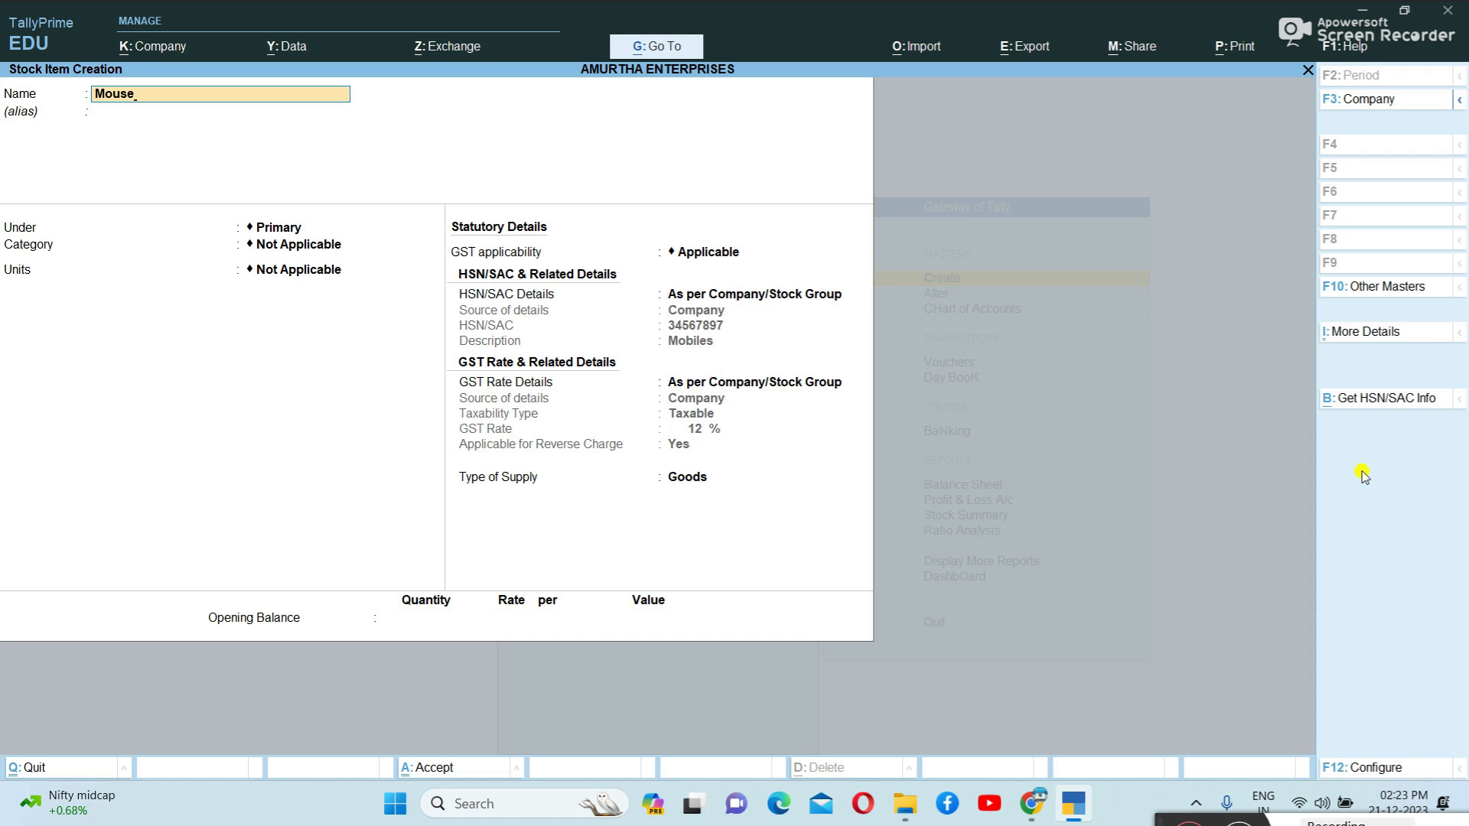
key("Return")
key("Return")
key("Return")
key("Return")
key("Down")
key("Return")
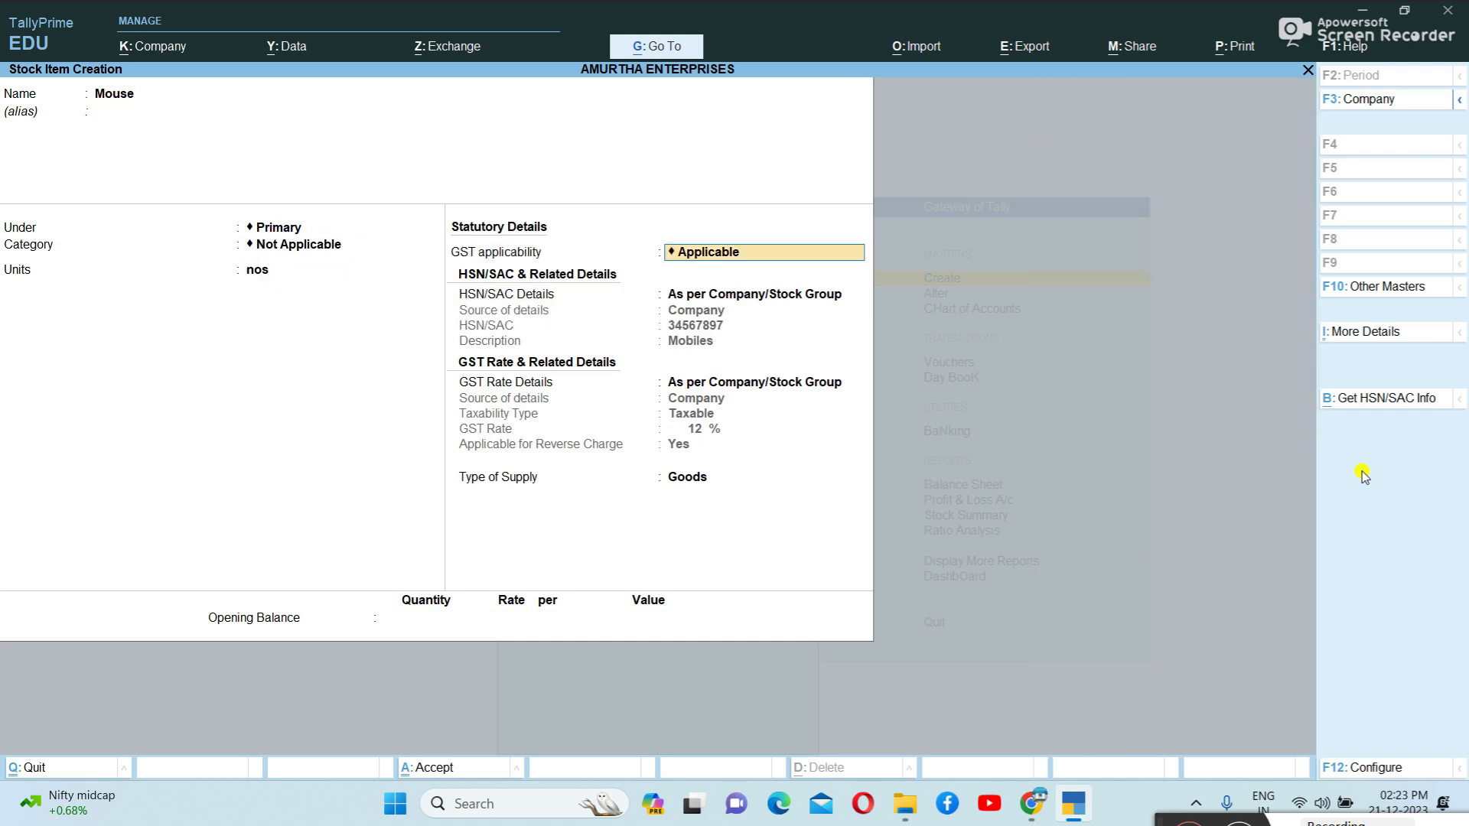
- Keep the Mouse's company-level GST details and supply type Goods, and save the item without an opening balance
key("Return")
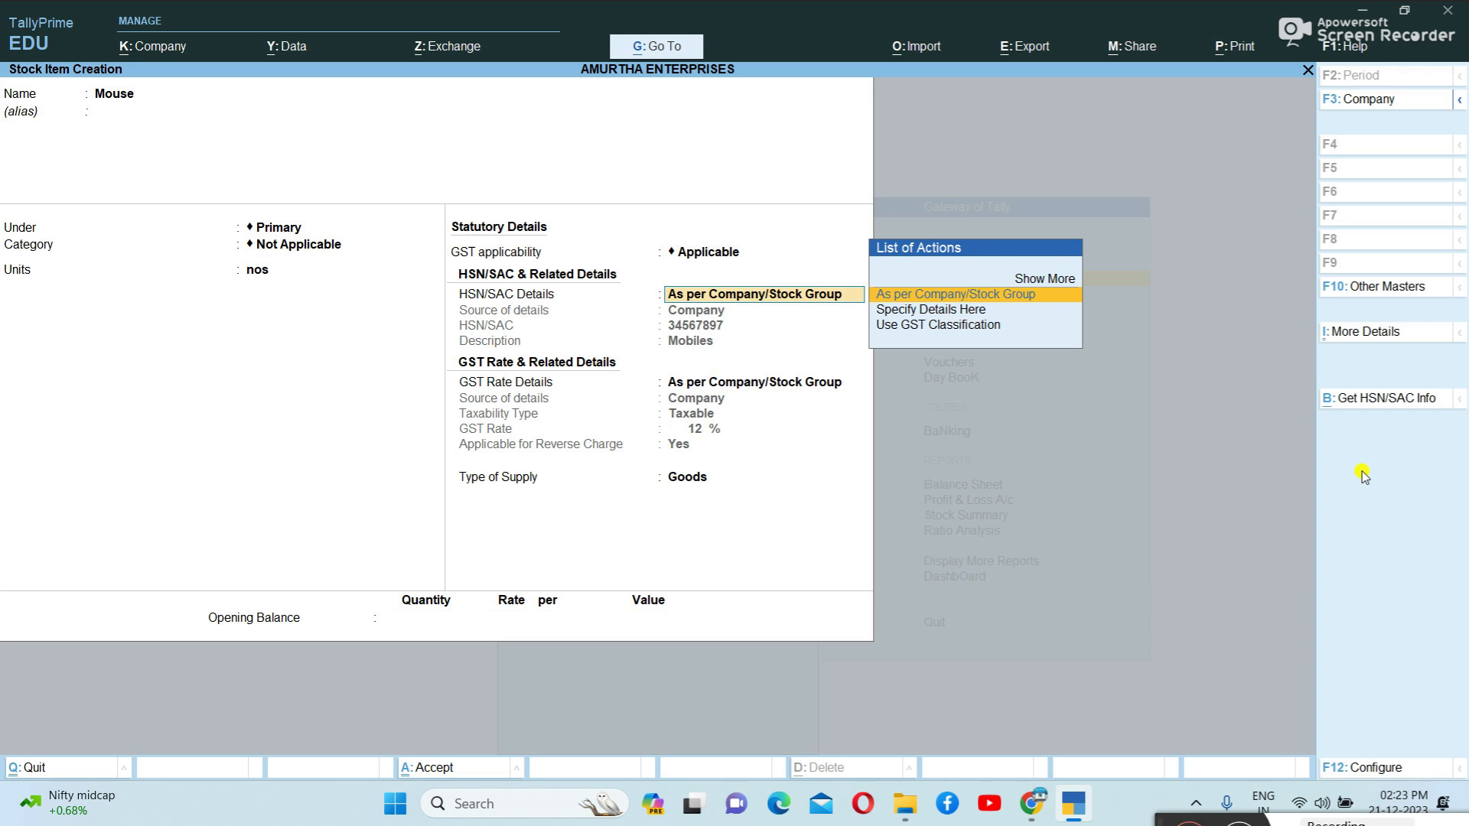
key("Return")
key("Return")
key("Return")
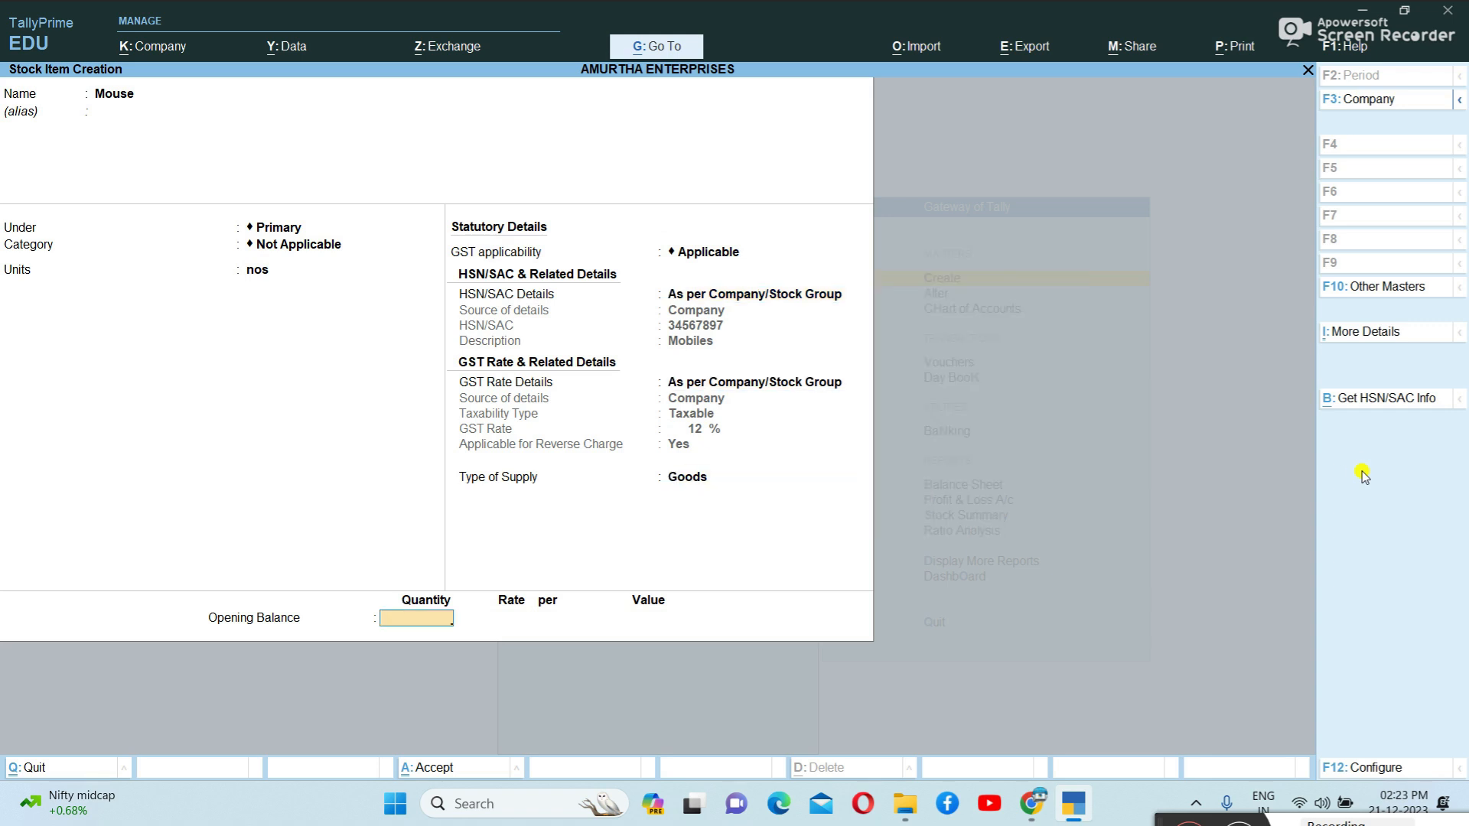
key("Return")
- Name the next stock item Keyboard, keep it under Primary without a category, and set its unit to nos
type("K")
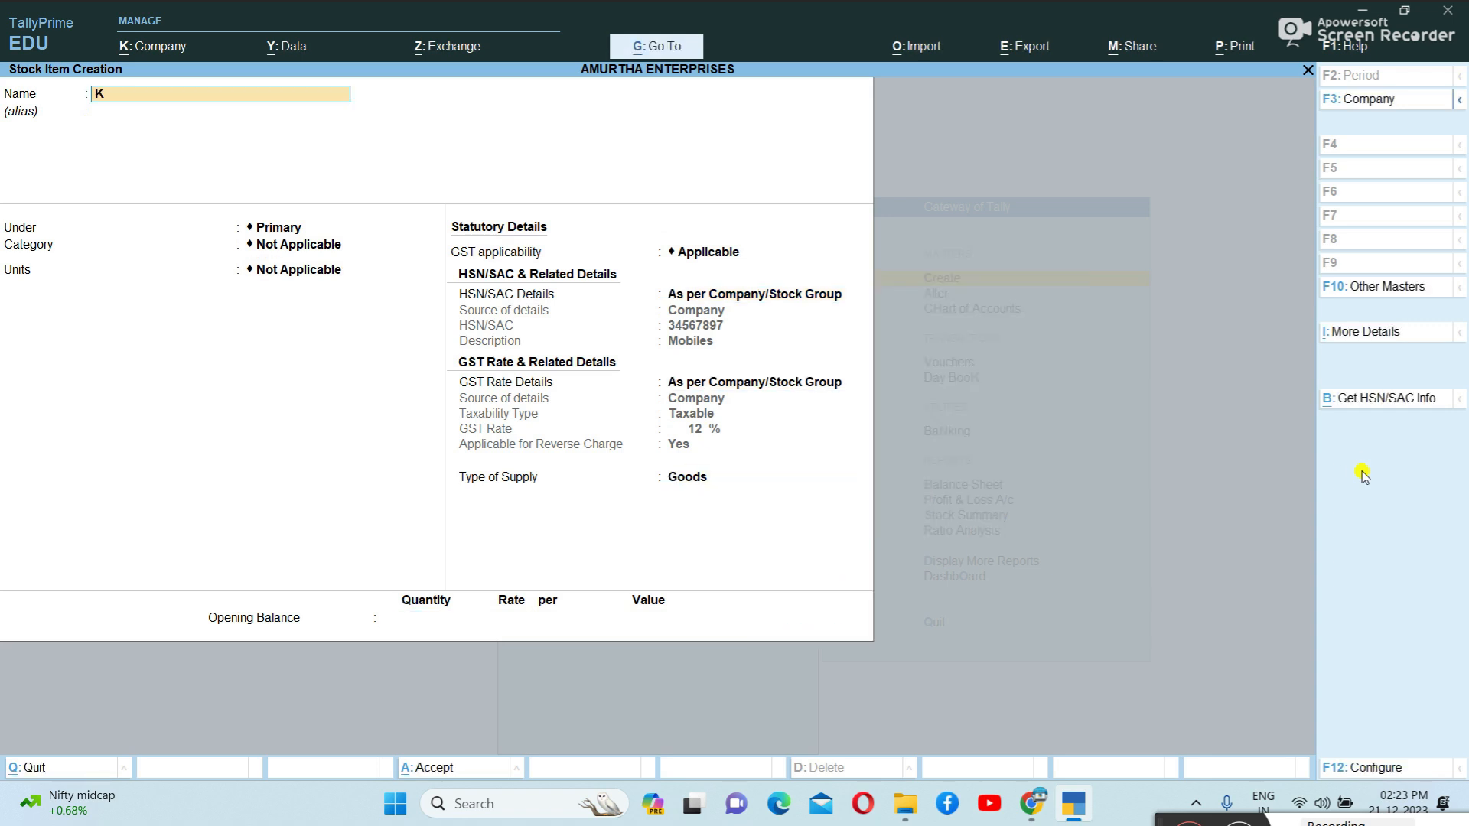
type("eyboard")
key("Return")
key("Return")
key("Return")
key("Return")
key("Down")
key("Down")
key("Return")
- Keep the Keyboard's company-level HSN/SAC and GST rate details with supply type Goods
key("Return")
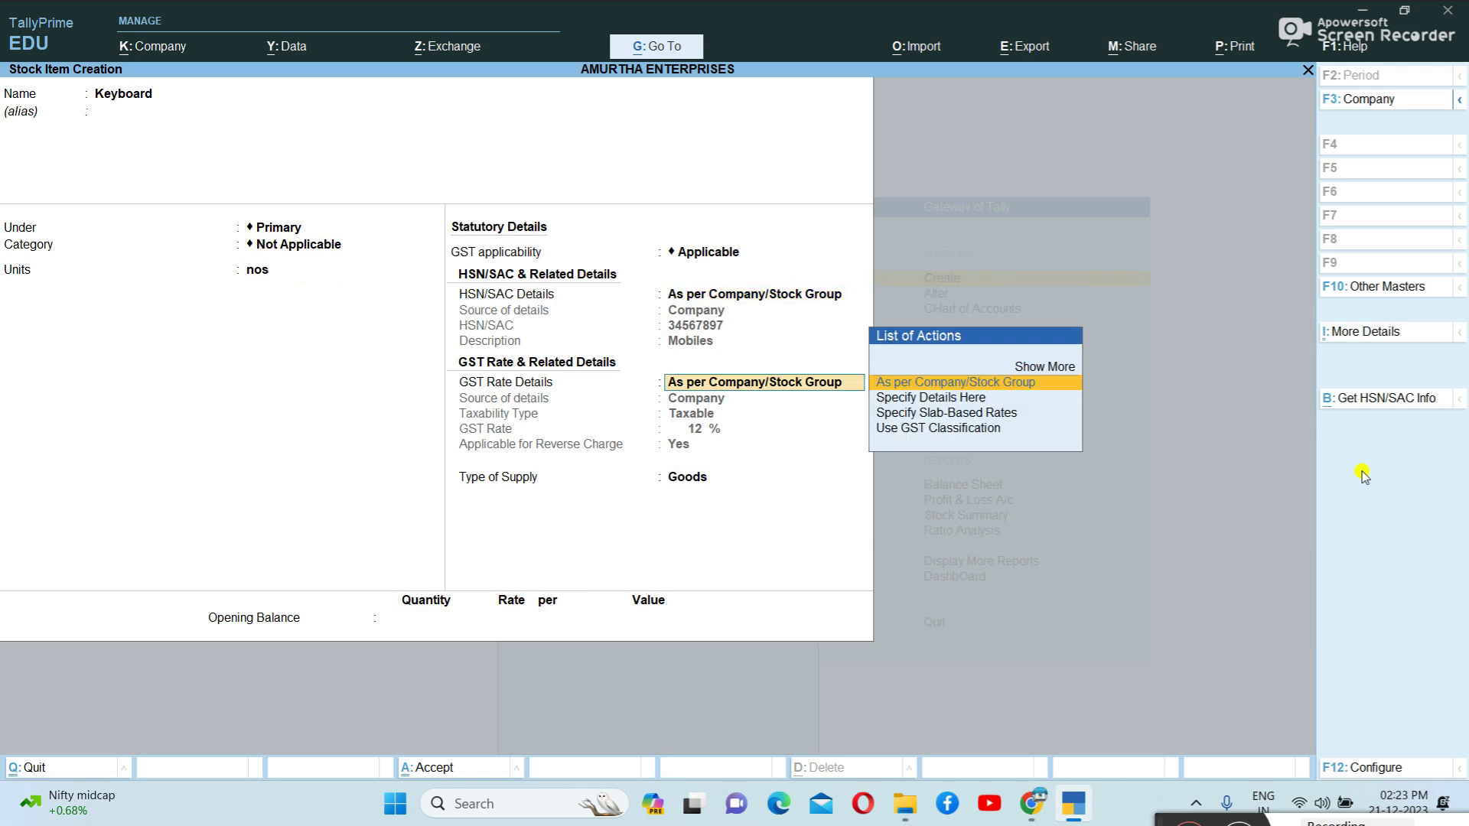
key("Return")
key("Return")
key("Return")
- Enter the Keyboard's opening balance of 10 nos at a rate of 1500, save the item, and leave master creation
type("10")
key("Return")
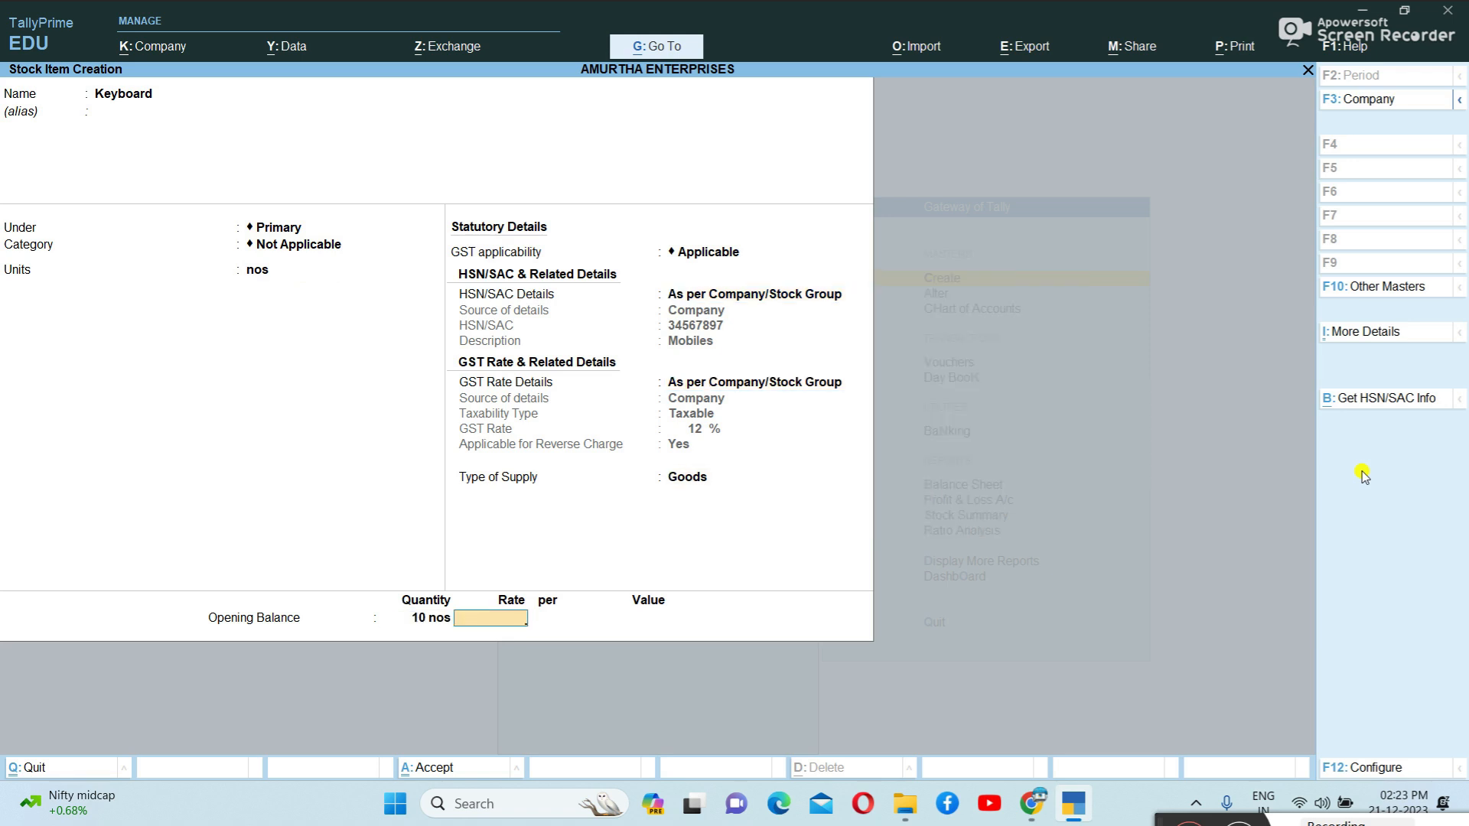
type("1500")
key("Return")
key("Return")
key("Return")
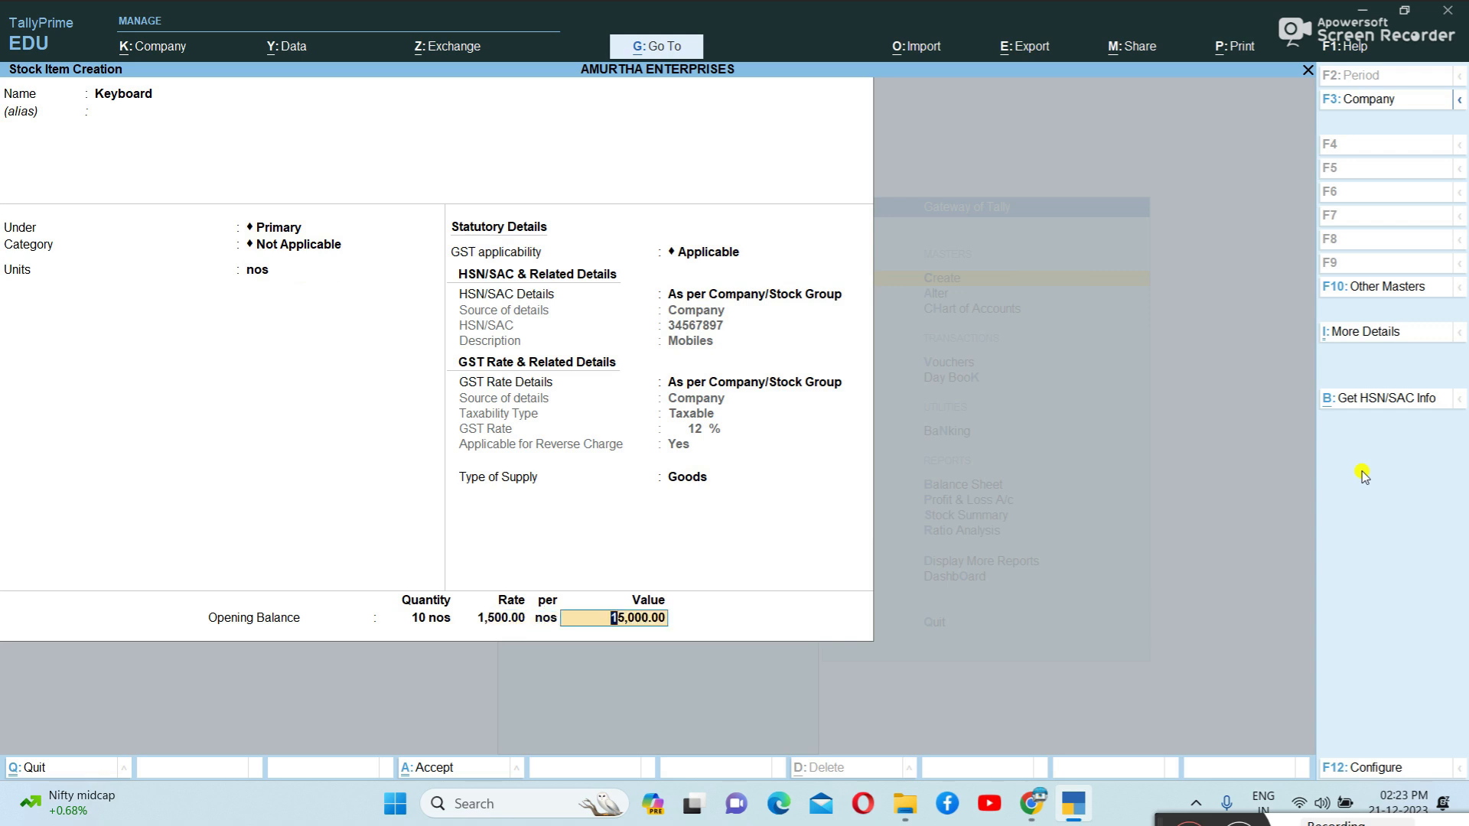
key("Return")
key("Escape")
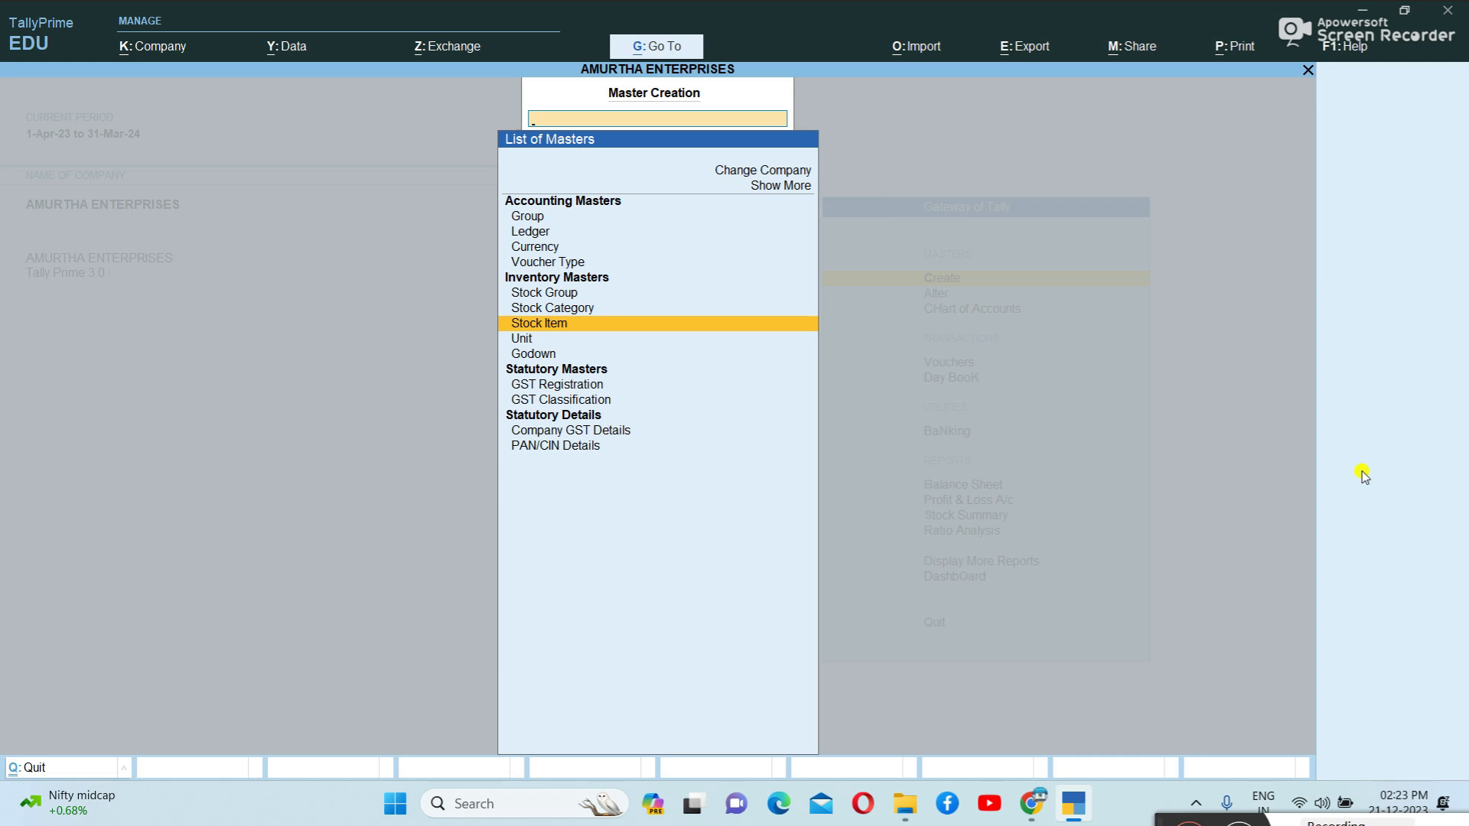
key("Escape")
- Open the existing stock item Mouse for alteration from the inventory masters
key("Down")
key("Return")
key("Down")
key("Down")
key("Down")
key("Down")
key("Down")
key("Down")
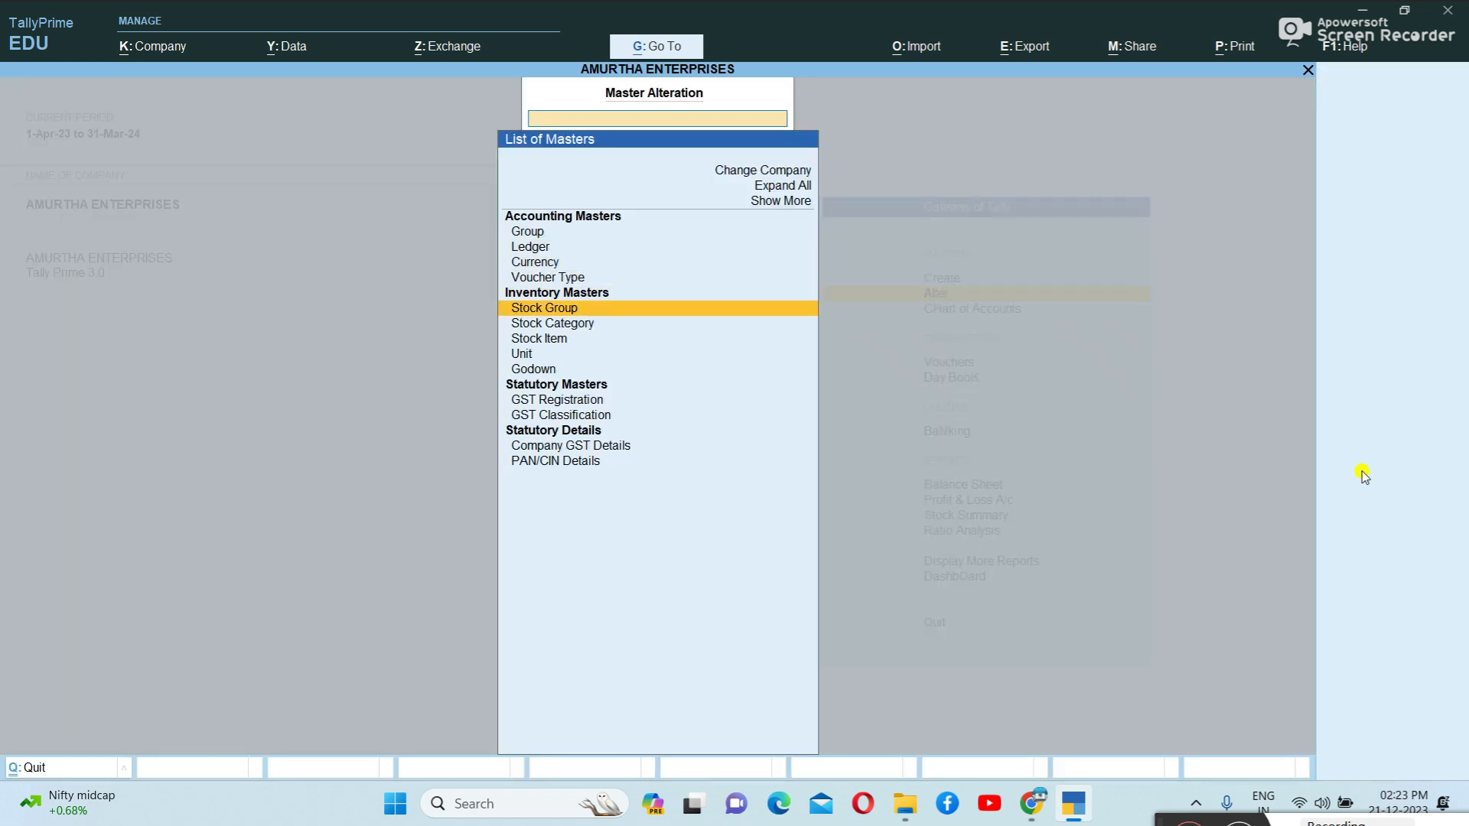
key("Return")
key("Down")
key("Down")
key("Down")
key("Down")
key("Down")
key("Down")
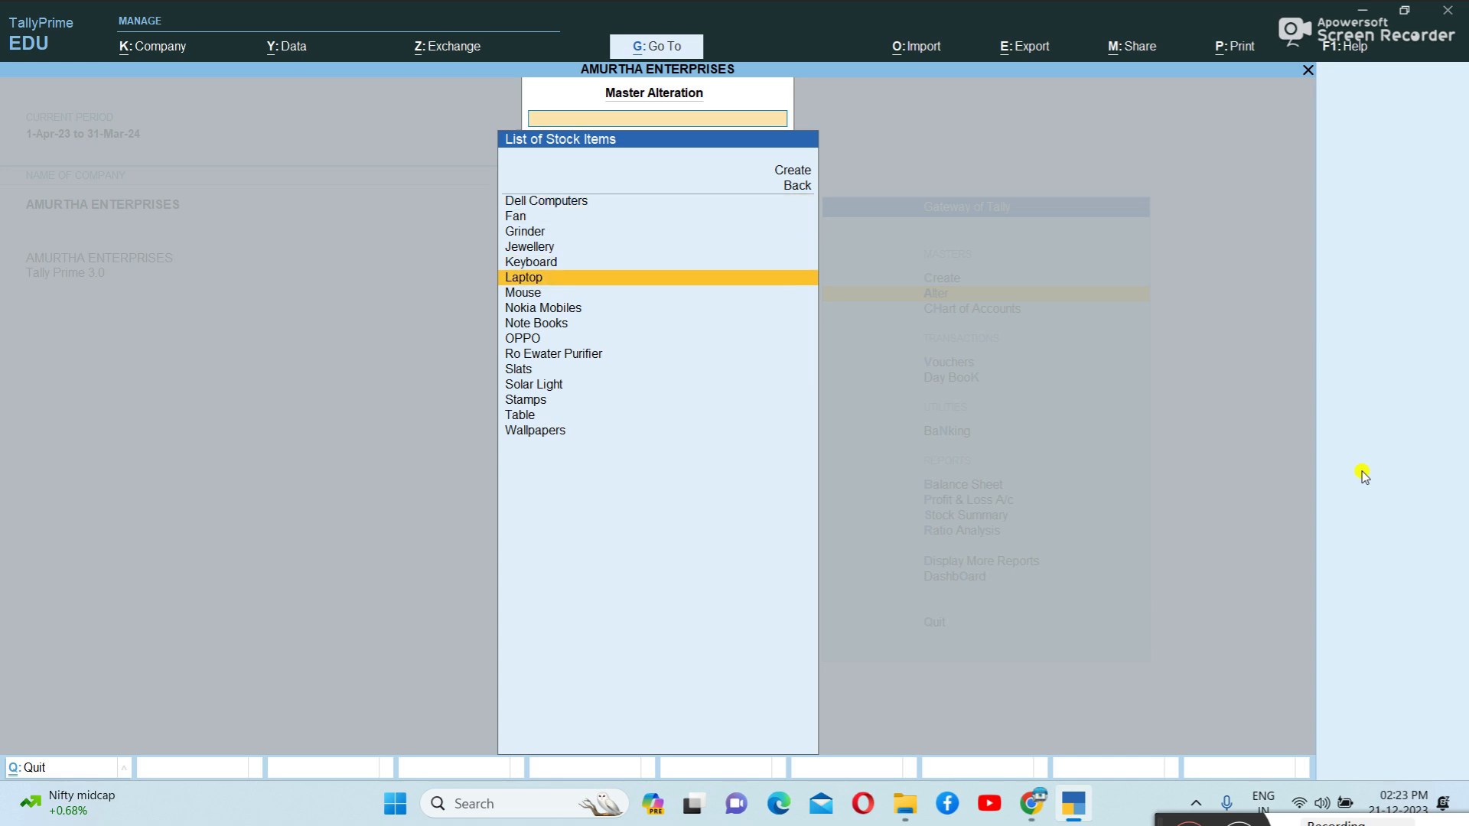
key("Return")
- Keep the Mouse's name, Primary group, nos unit and company-level GST details with supply type Goods
key("Return")
key("Return")
key("Return")
key("Return")
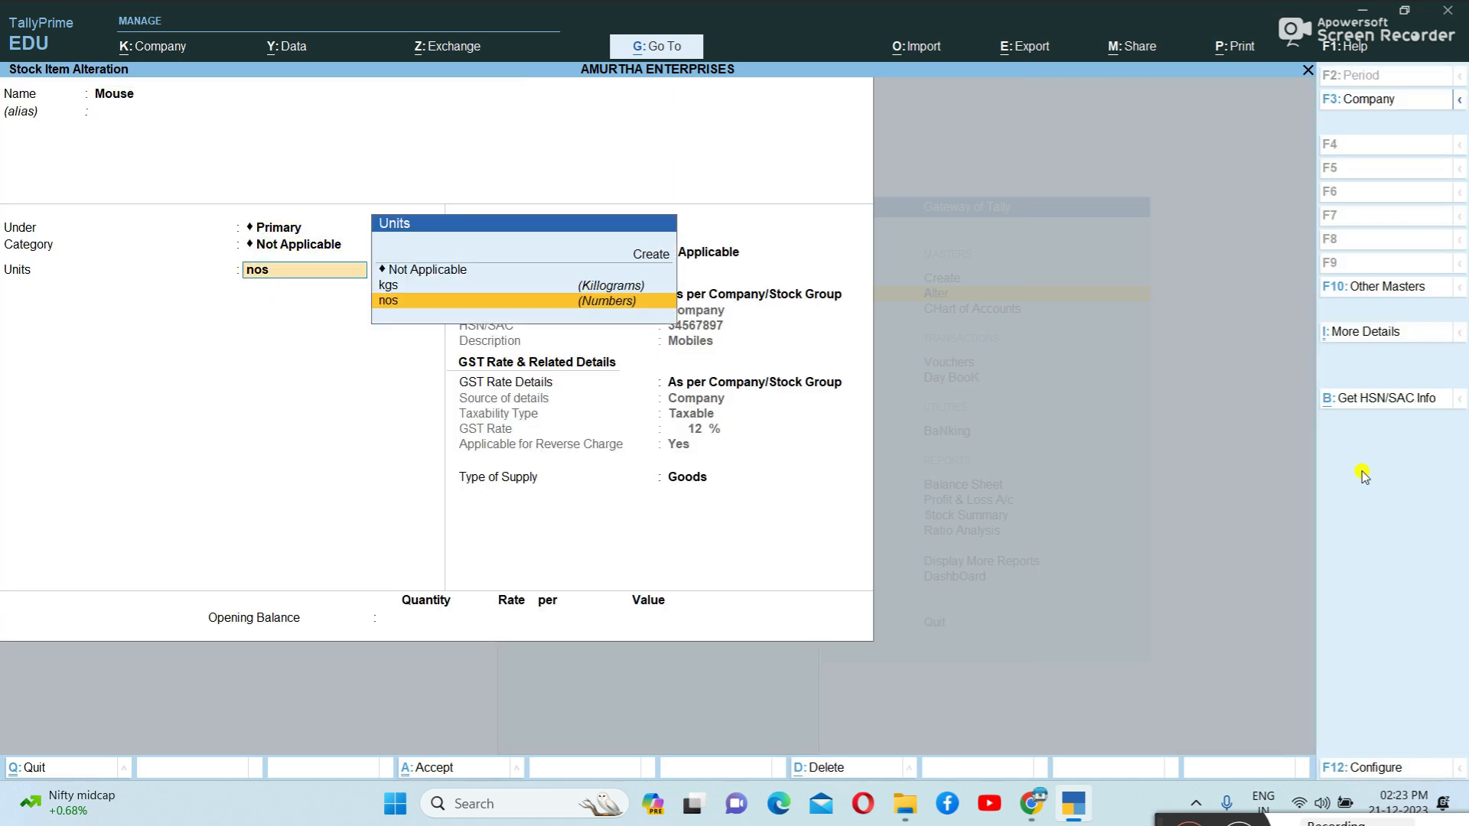
key("Return")
key("Return")
key("Return")
key("Return")
key("Return")
key("Return")
key("Escape")
- Enter the Mouse's opening balance of 10 nos at a rate of 500, save the item, and leave master alteration
type("10")
key("Return")
type("500")
key("Return")
key("Return")
key("Return")
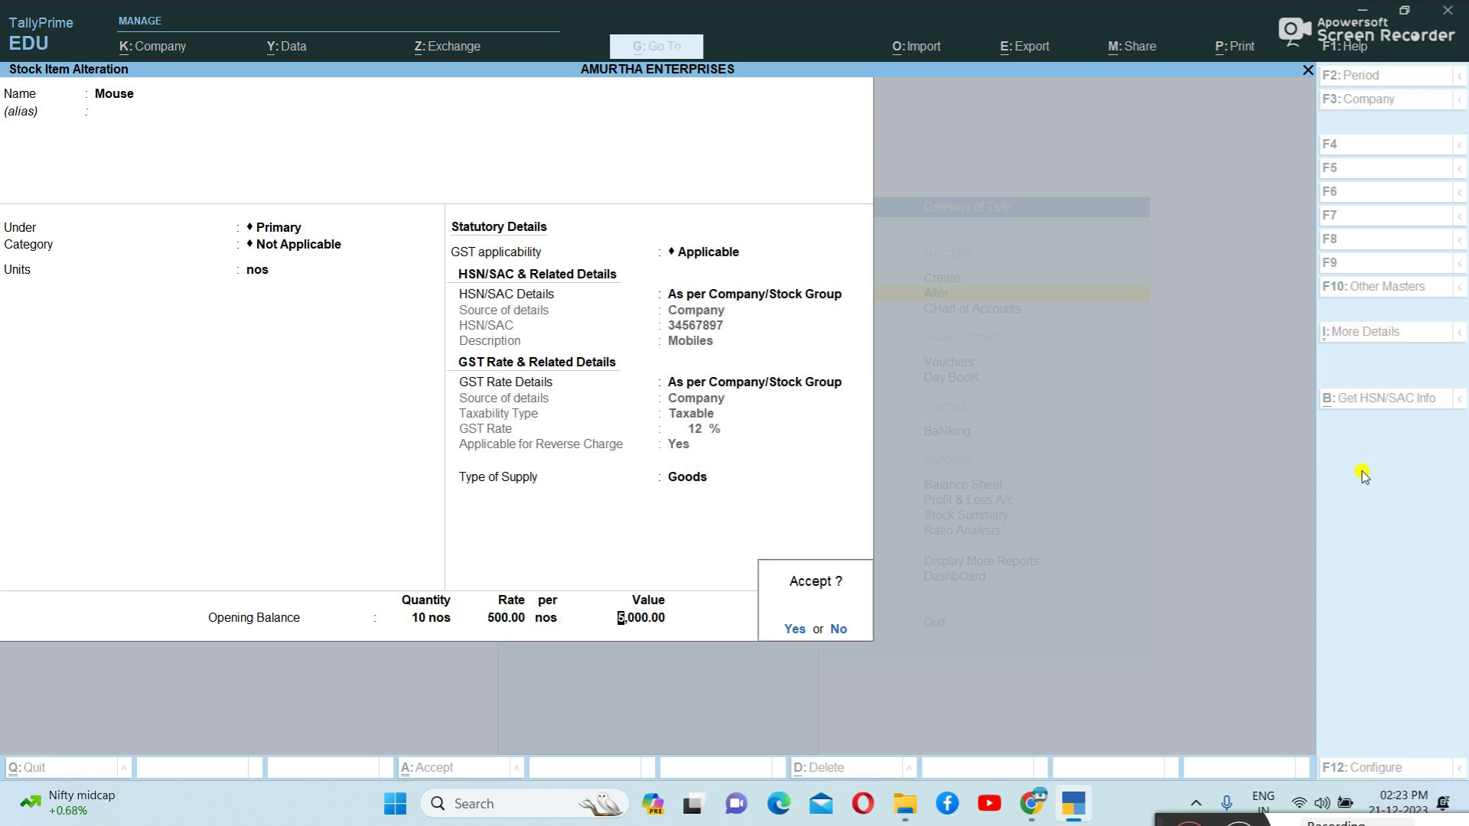
key("Return")
key("Escape")
key("Escape")
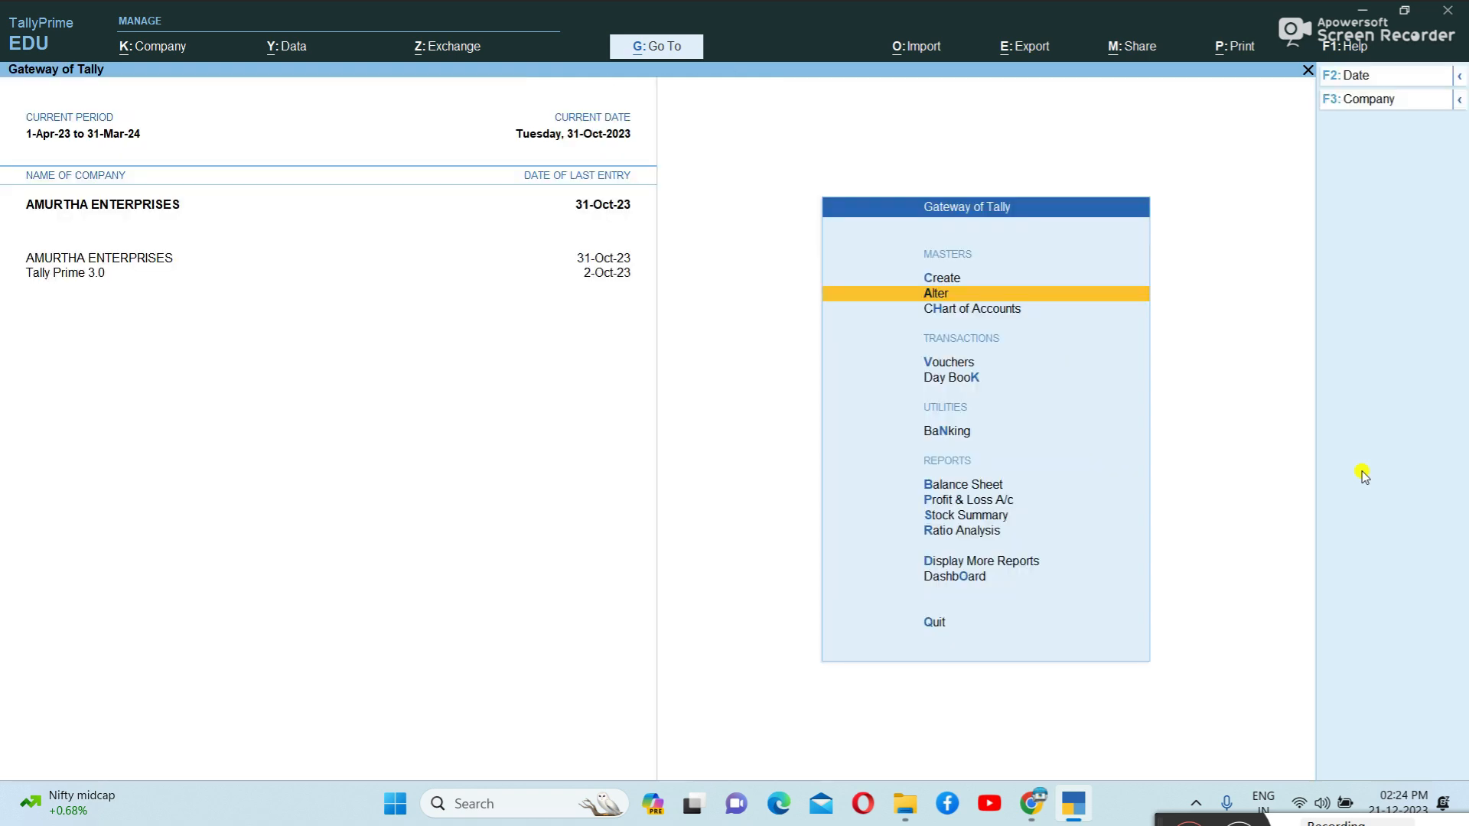
- Start a new sales voucher and set its date to 1-Nov-23
key("Down")
key("Down")
key("Return")
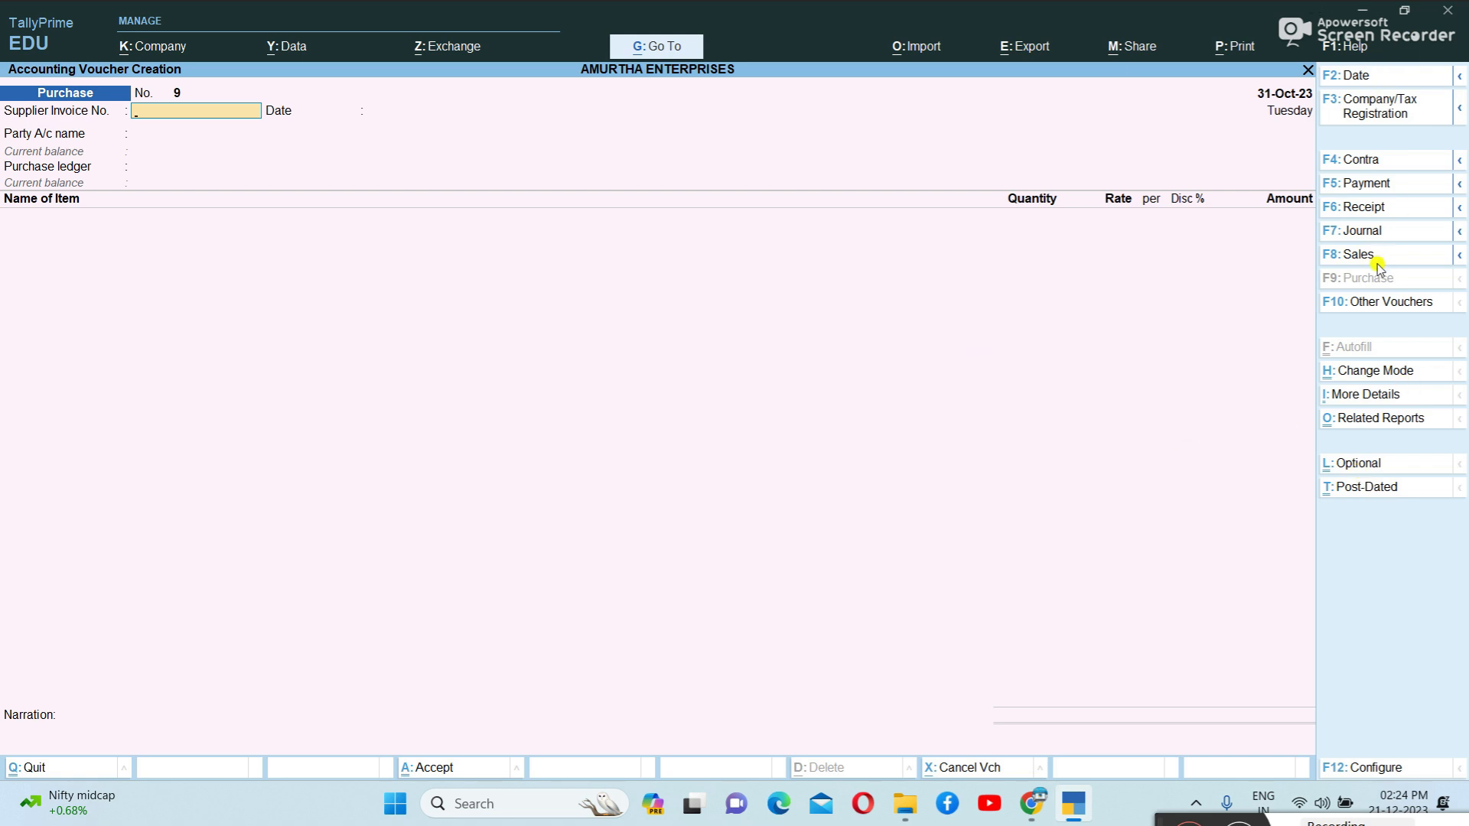
key("F8")
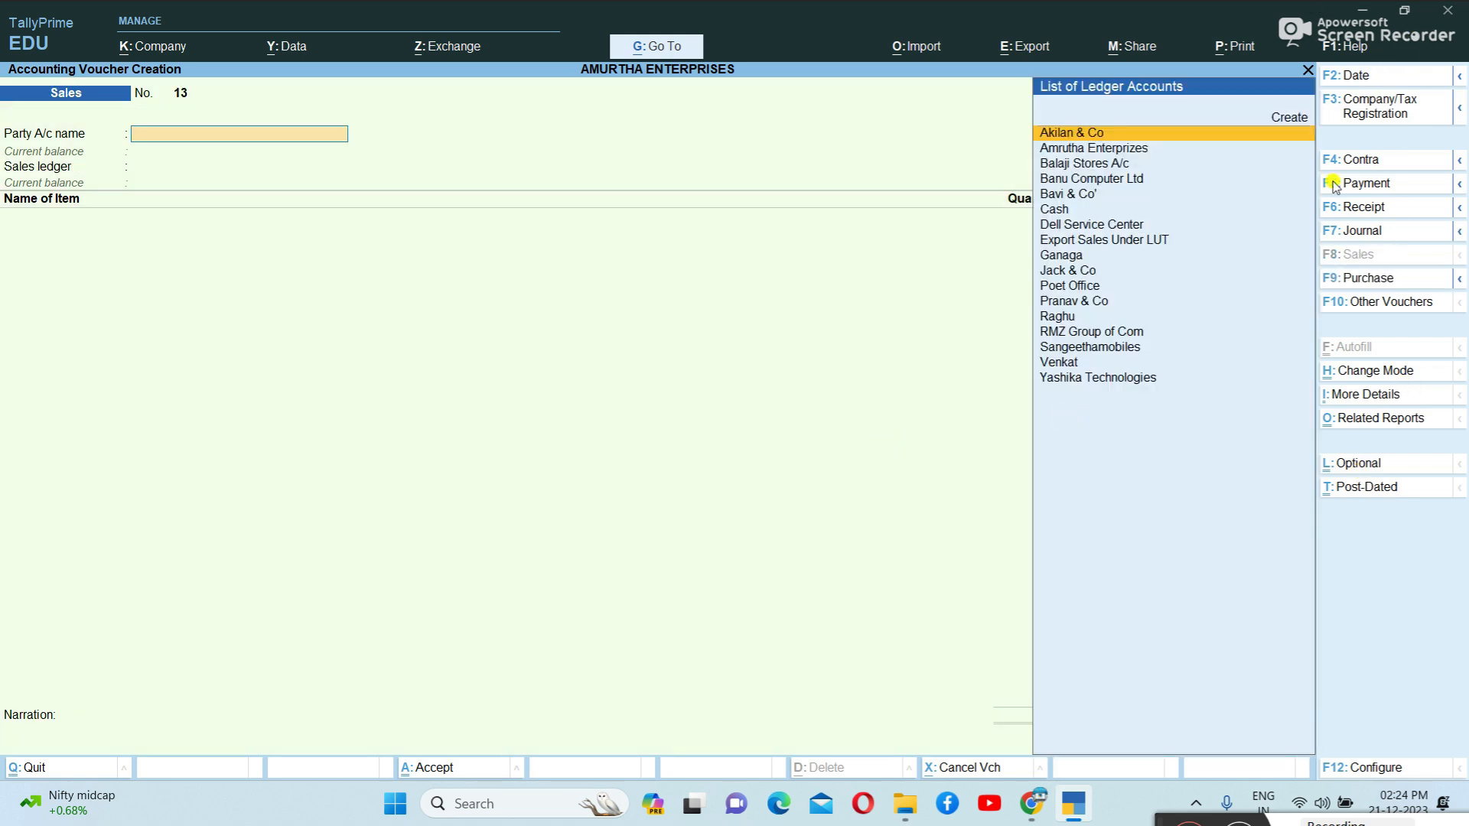
key("F2")
key("Return")
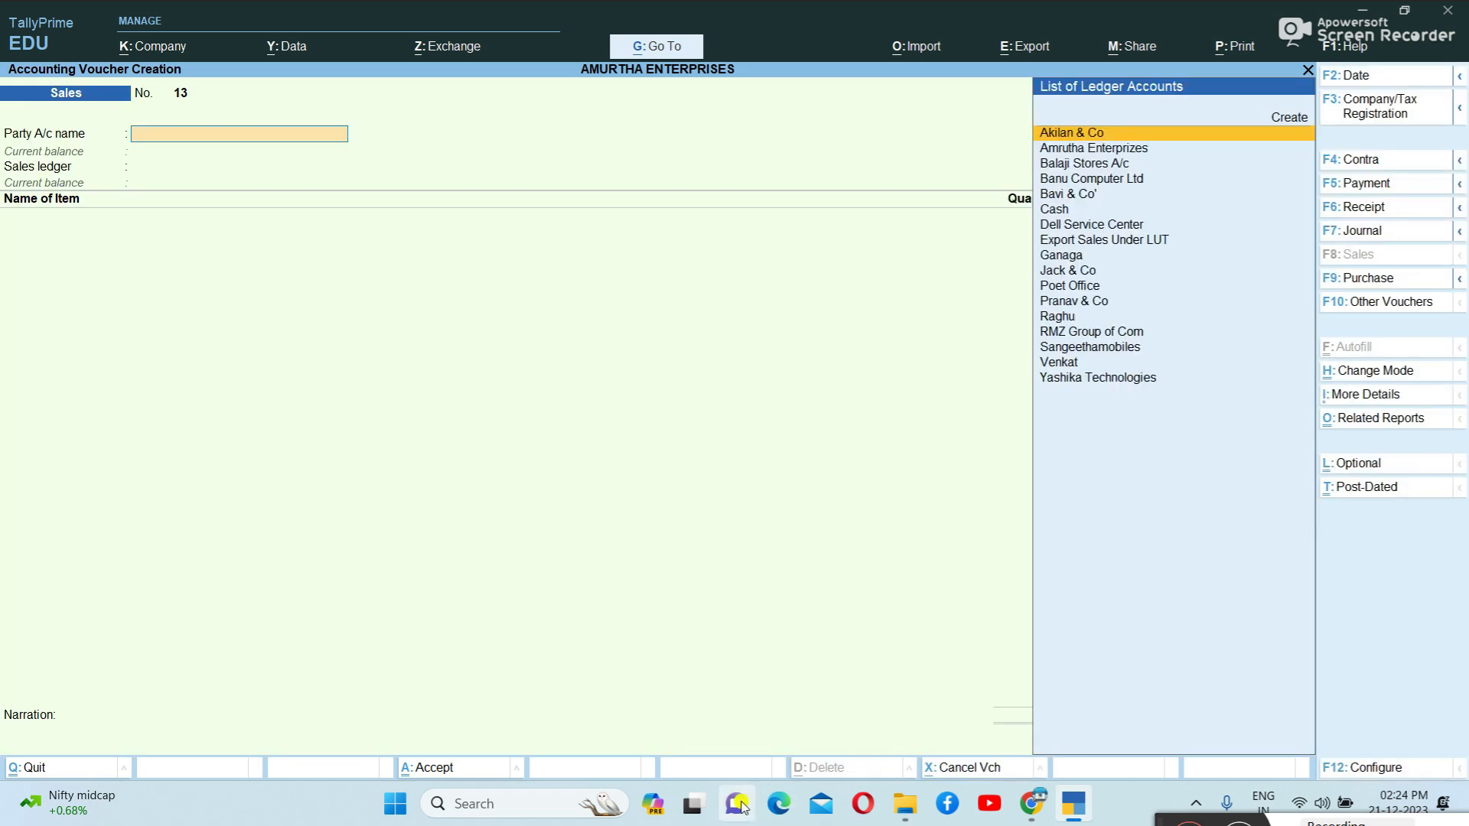
- Set the sales voucher's party to Banu Computer Ltd and its sales ledger to Sales
key("Down")
key("Down")
key("Down")
key("Return")
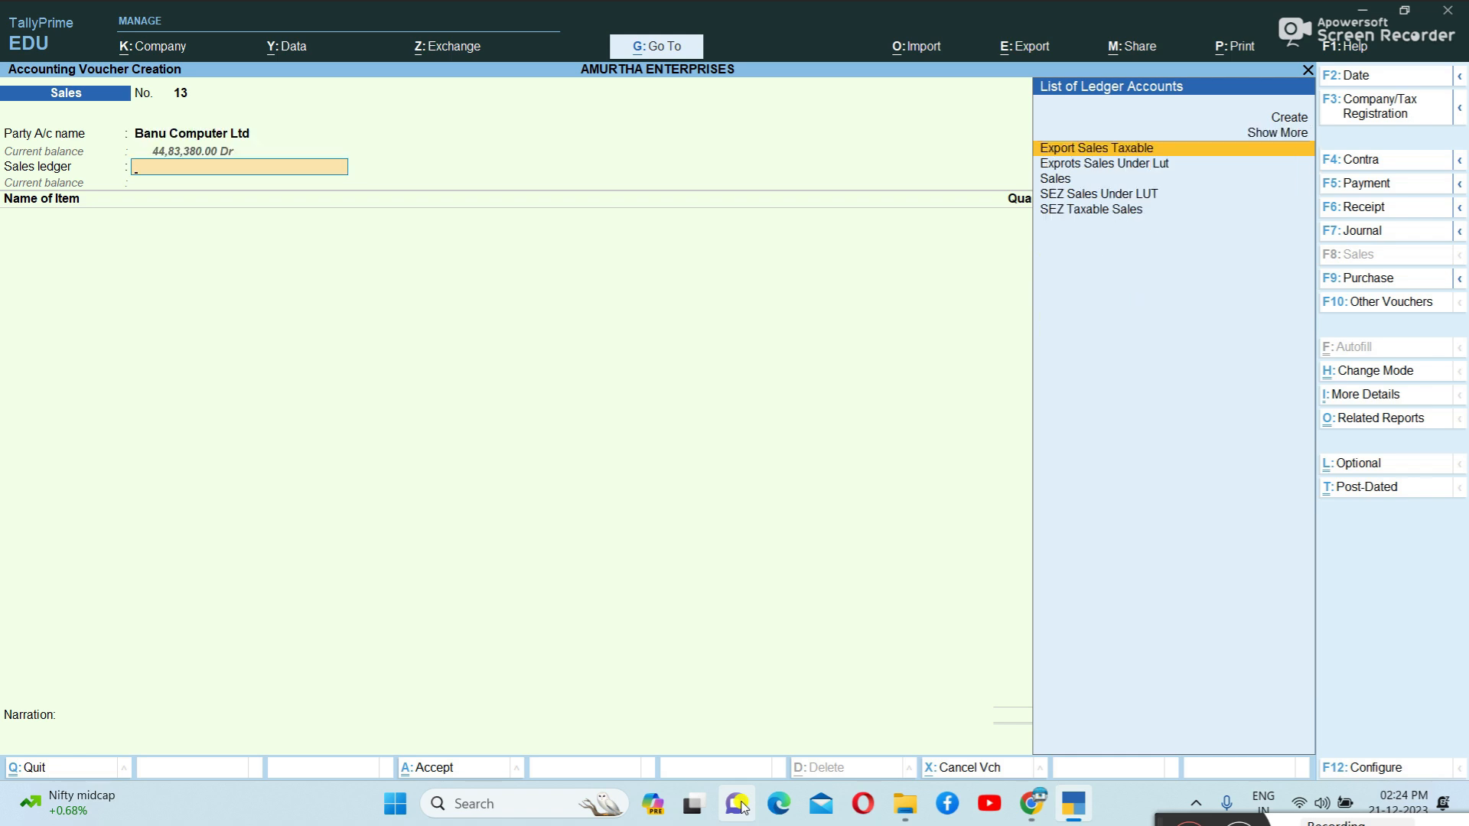
key("Down")
key("Down")
key("Return")
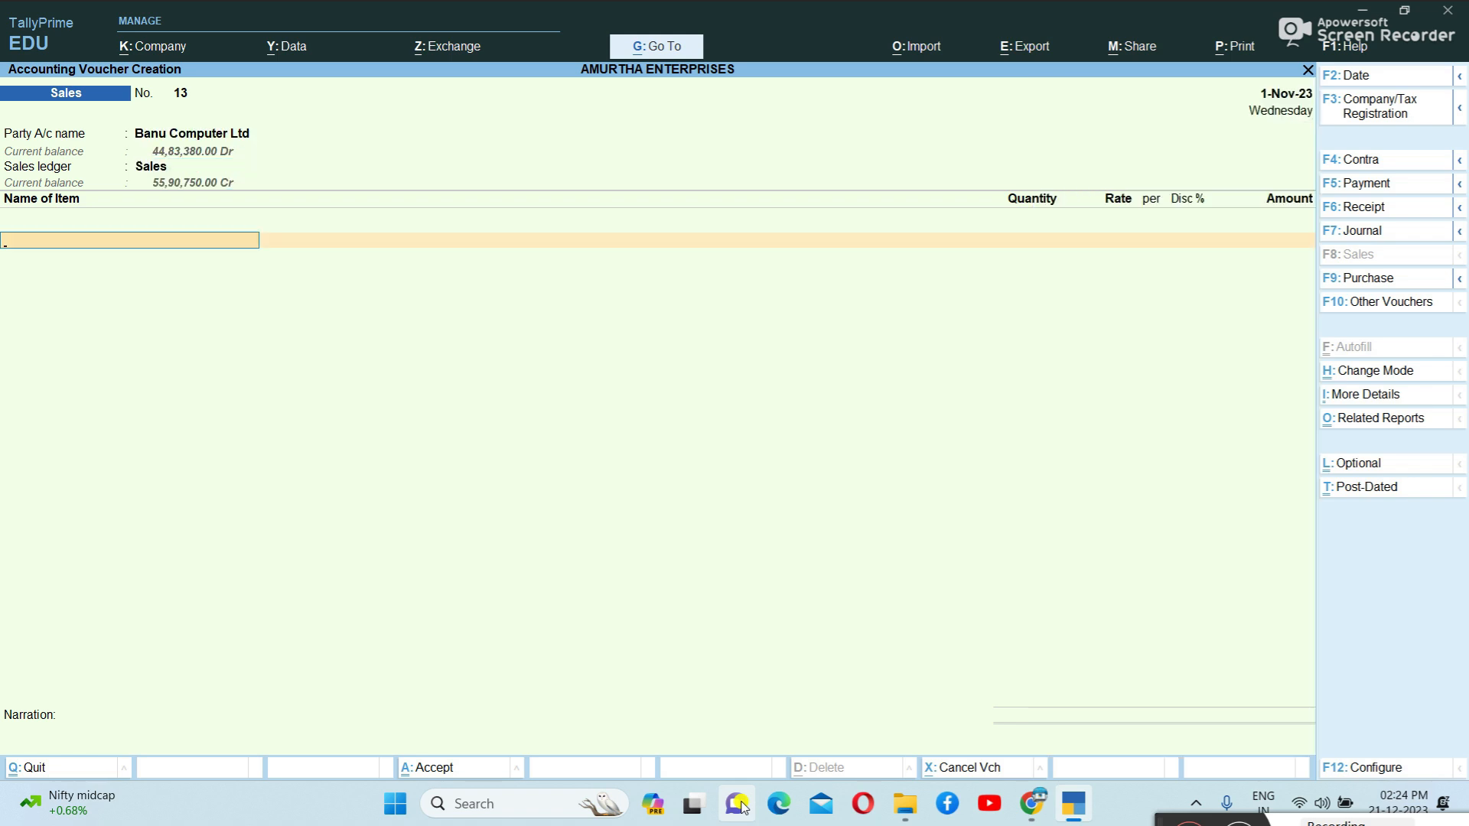
- Add 1 nos of Ro Ewater Purifier without a rate to the sales voucher and end the item list
type("ro")
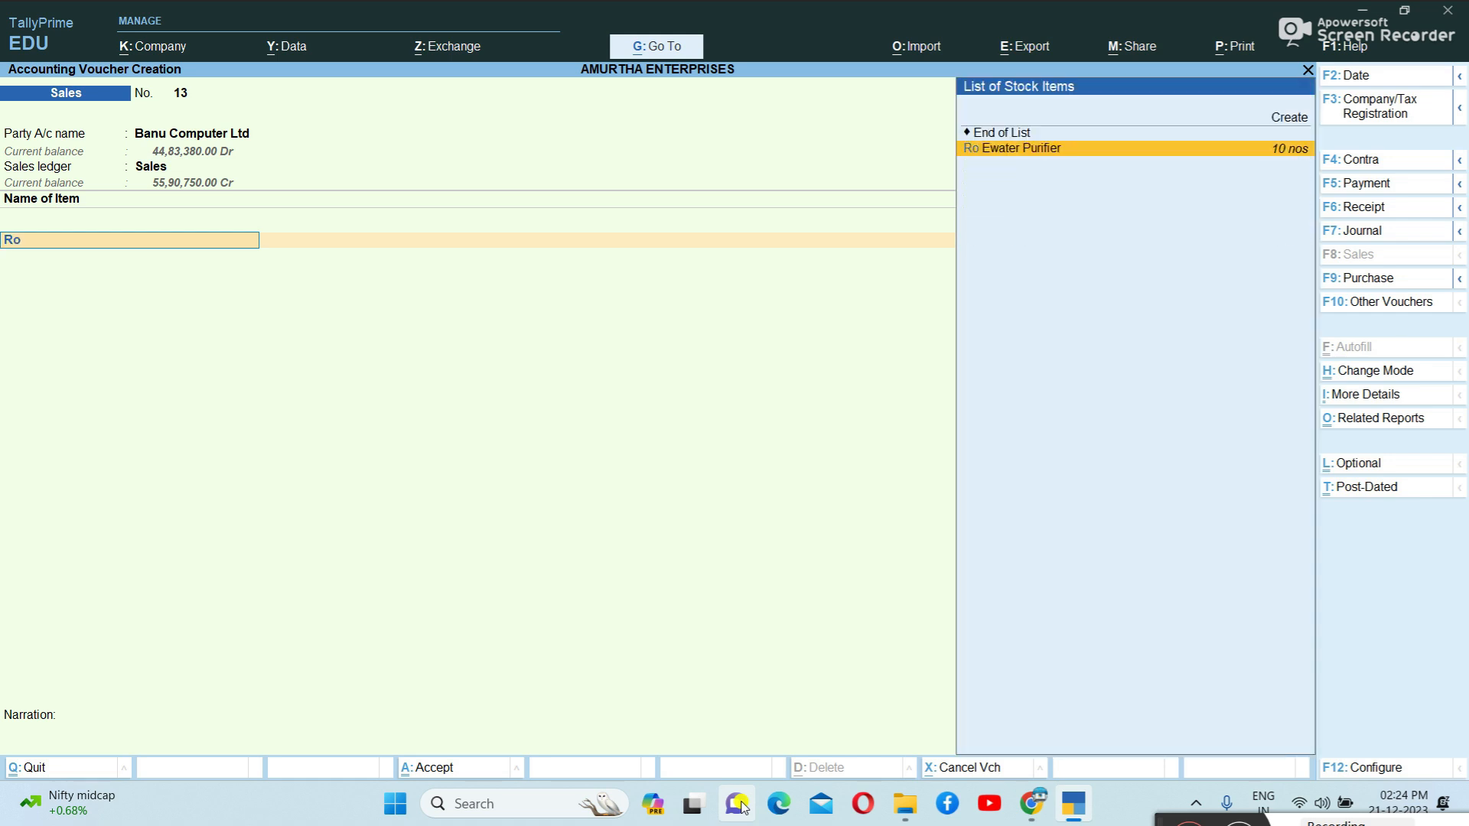
key("Return")
type("1")
key("Return")
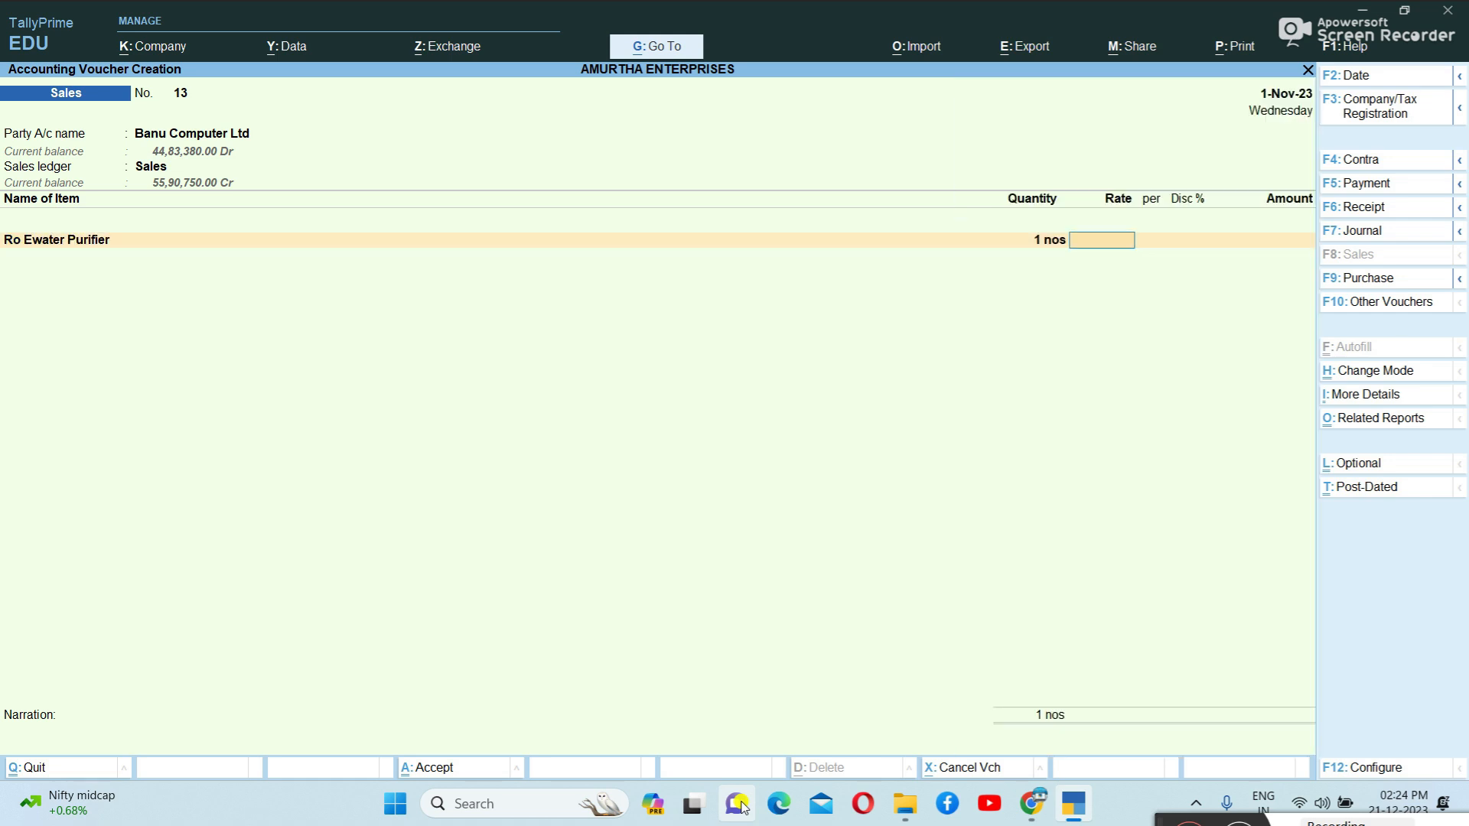
key("Return")
key("Return")
key("Return")
key("Return")
- Decline e-invoice details, enter the narration "free sample", try to save the zero-value voucher, and quit the voucher entry
key("Up")
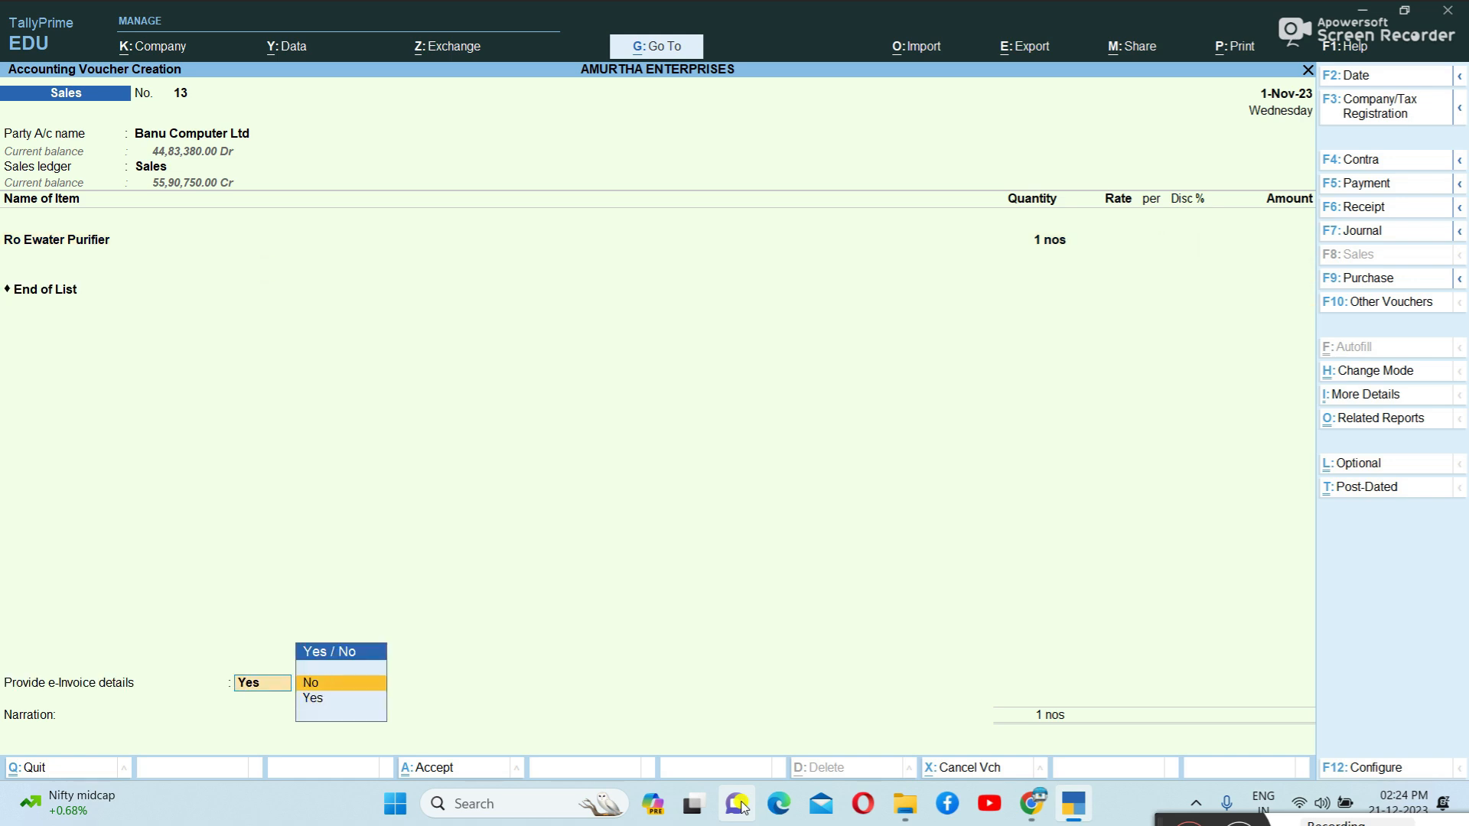
key("Return")
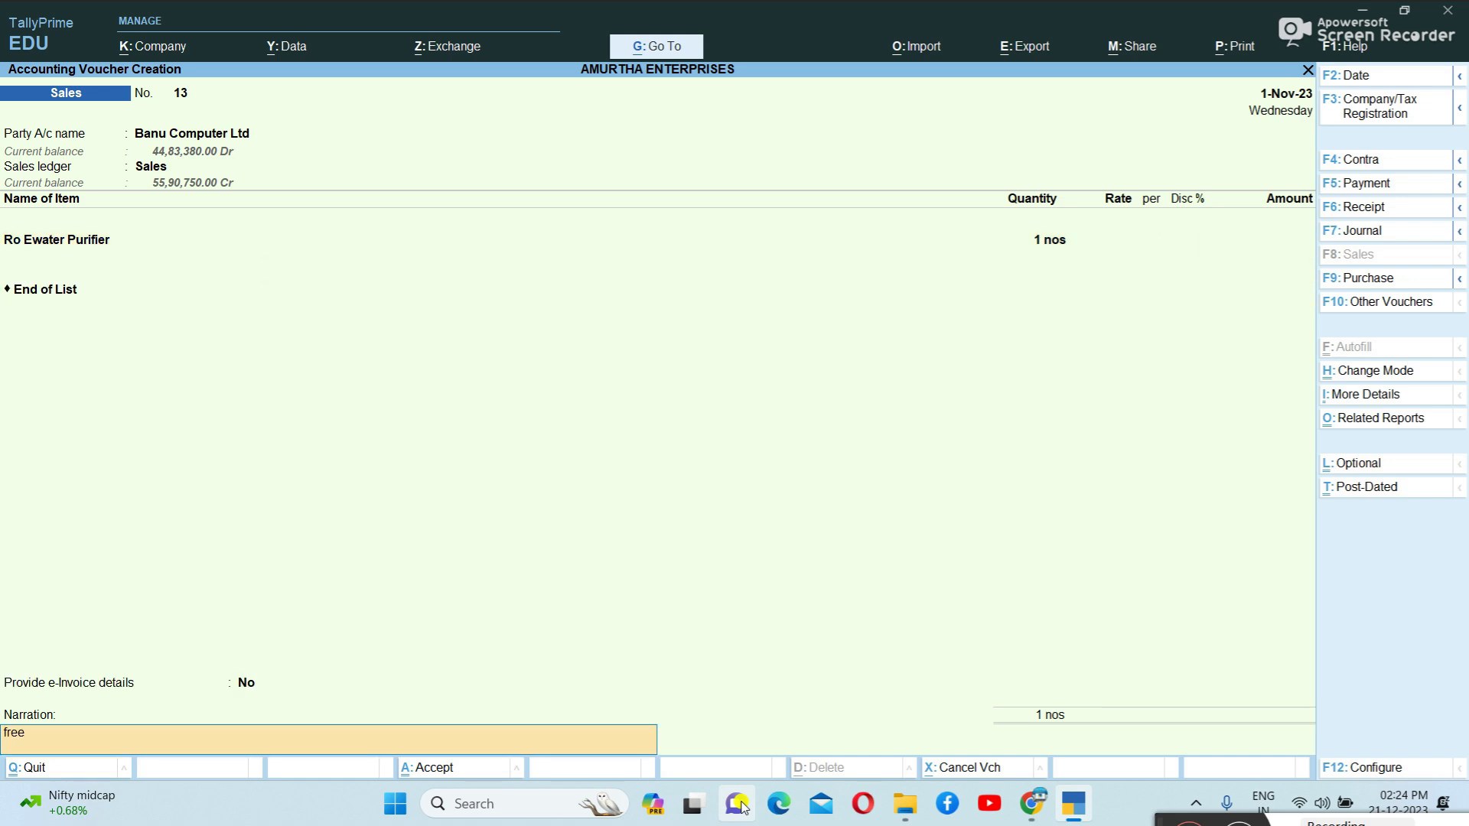
type("free salmple")
key("Return")
key("Return")
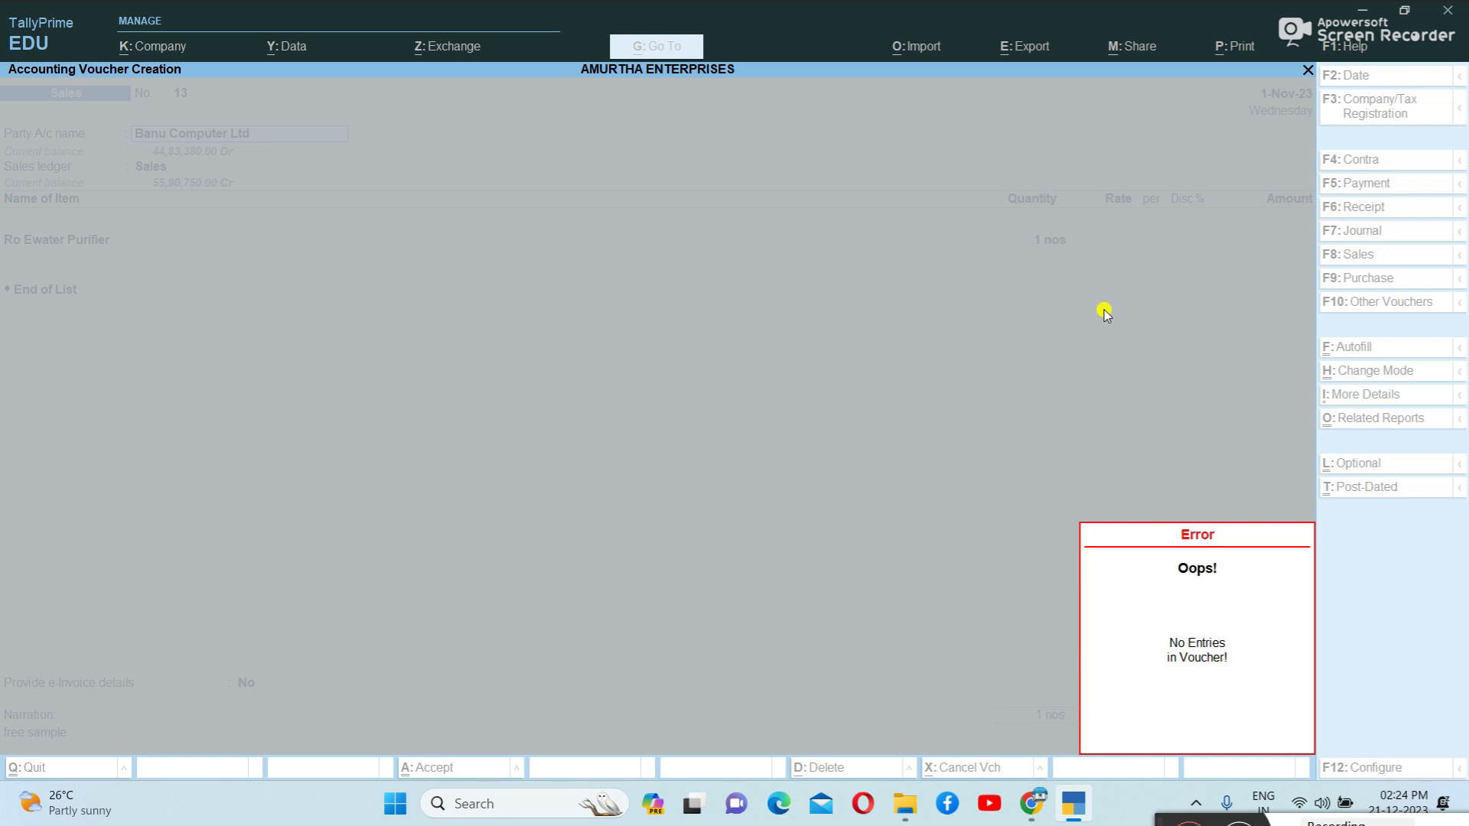
key("Escape")
key("Escape")
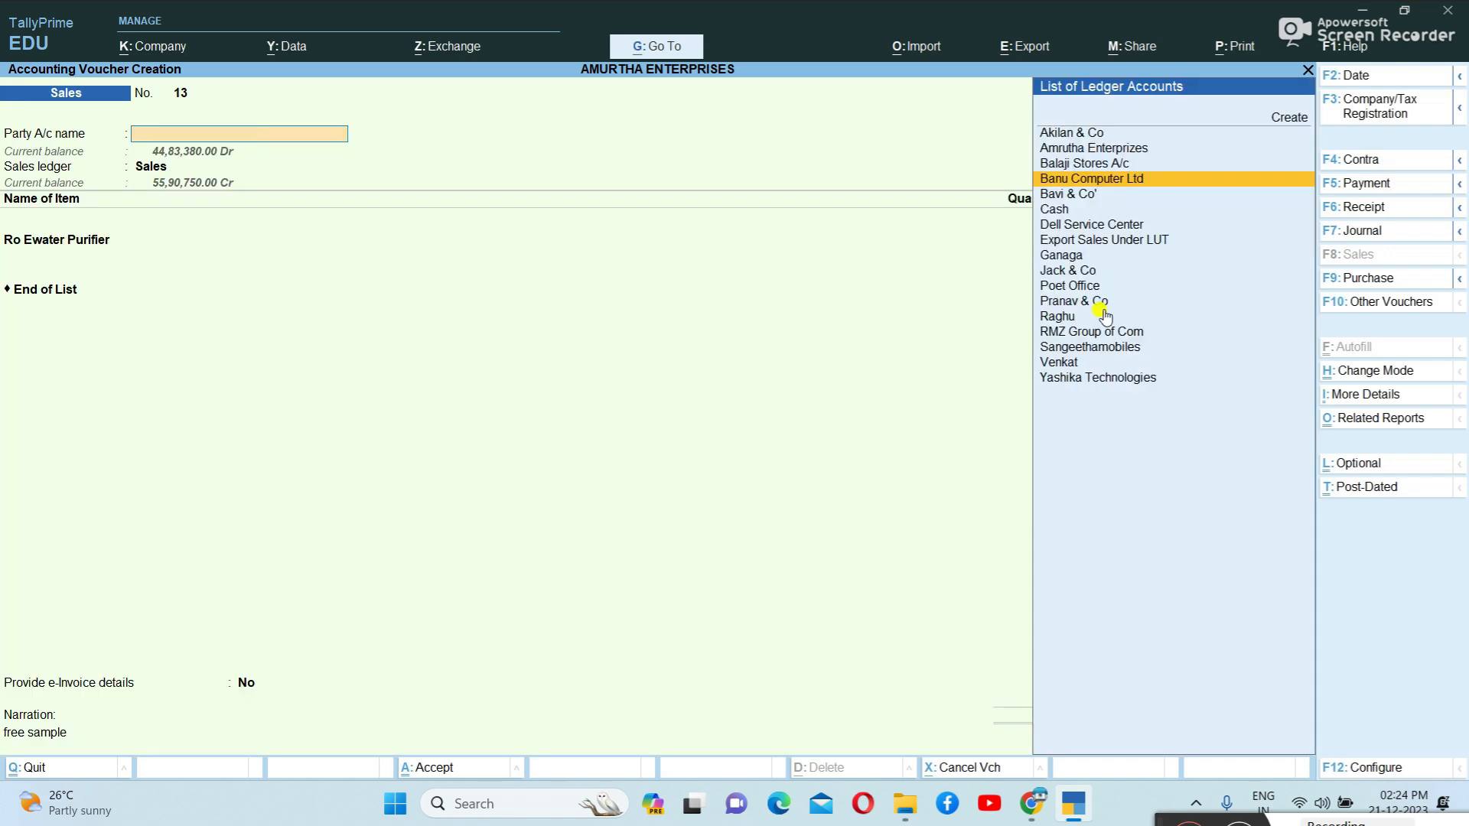
key("Escape")
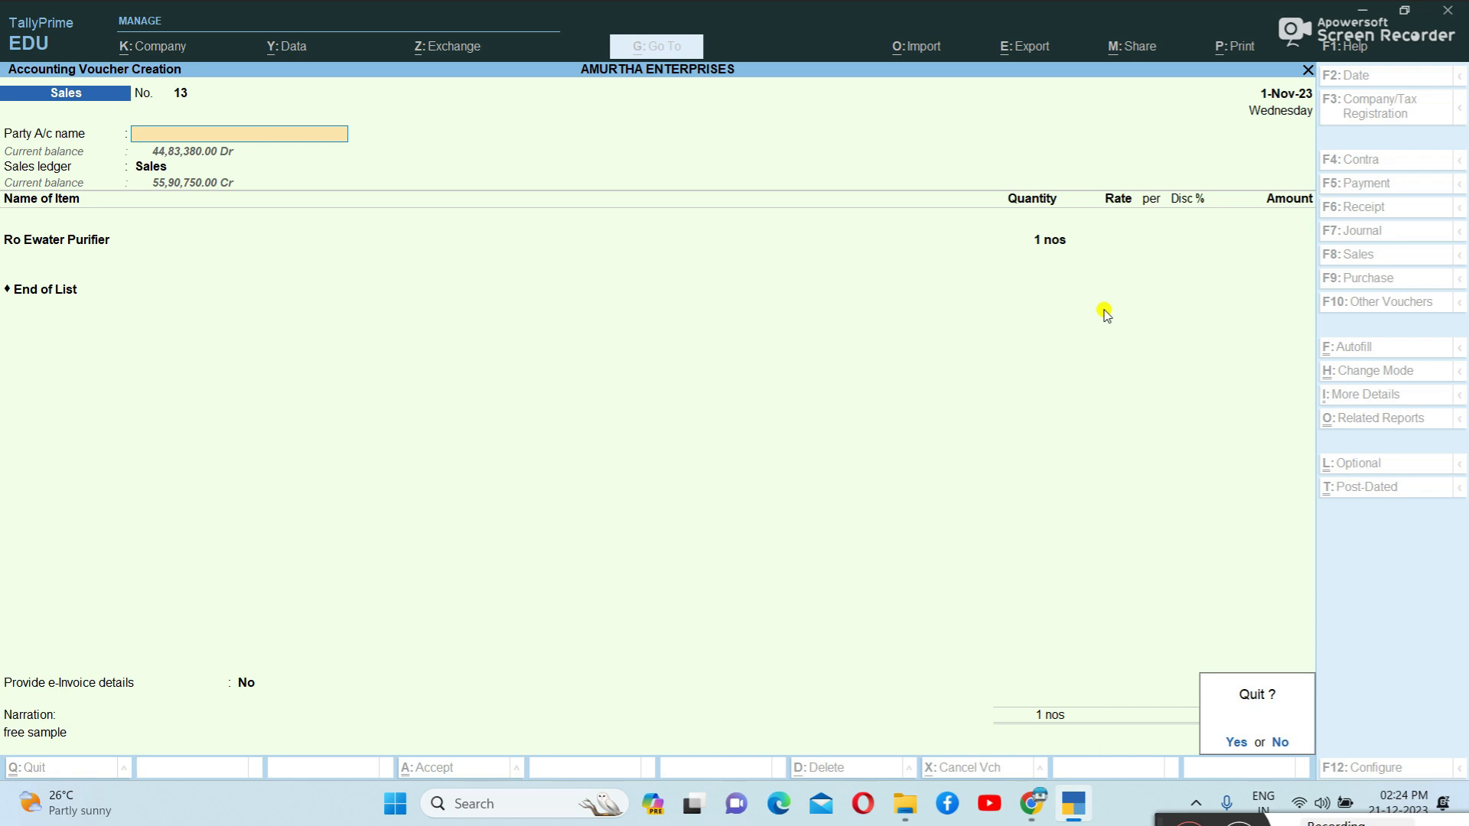
key("Return")
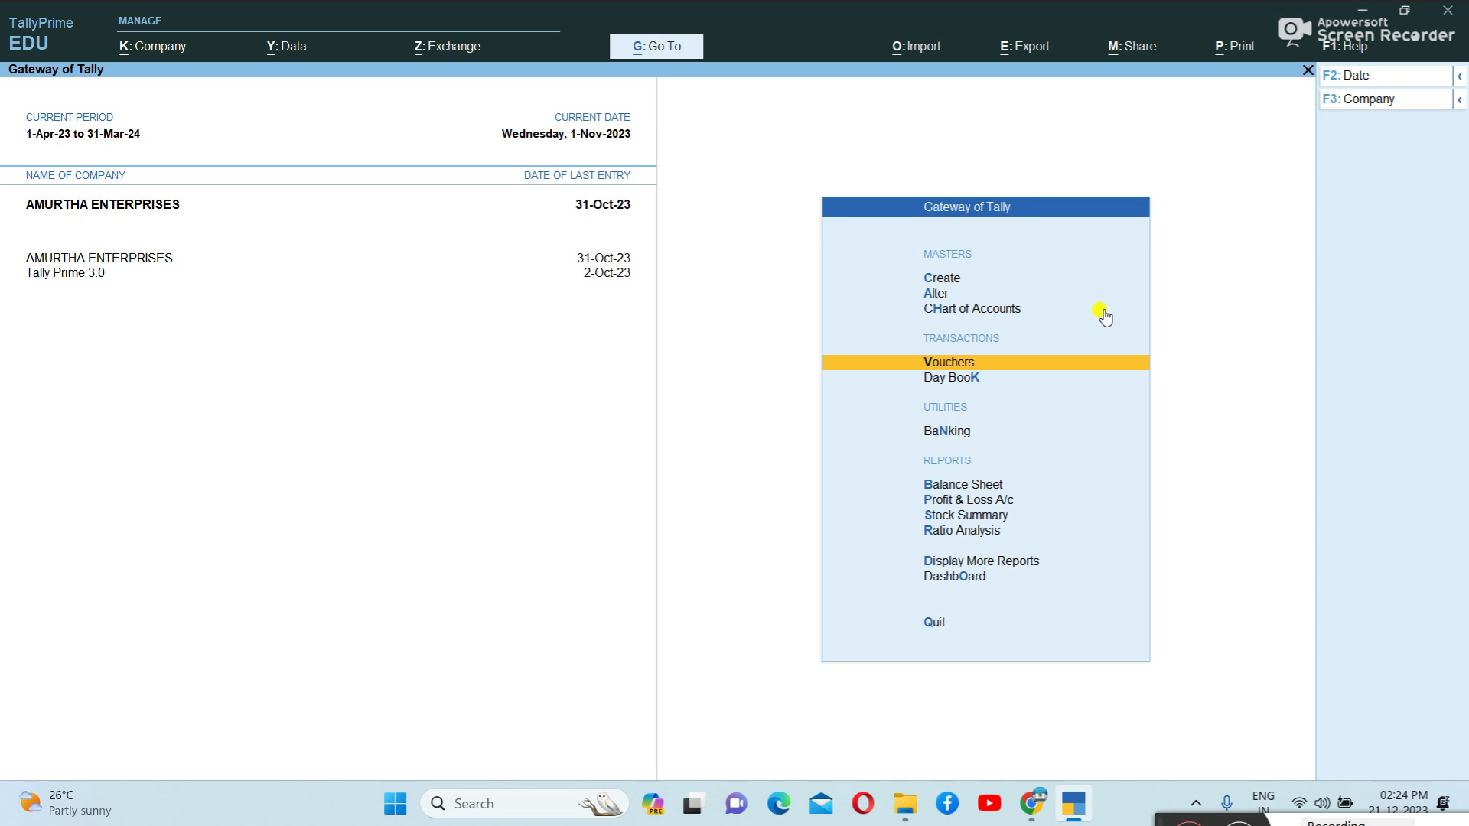
- Bring up the list of voucher types for alteration from the accounting masters
key("Up")
key("Up")
key("Up")
key("Down")
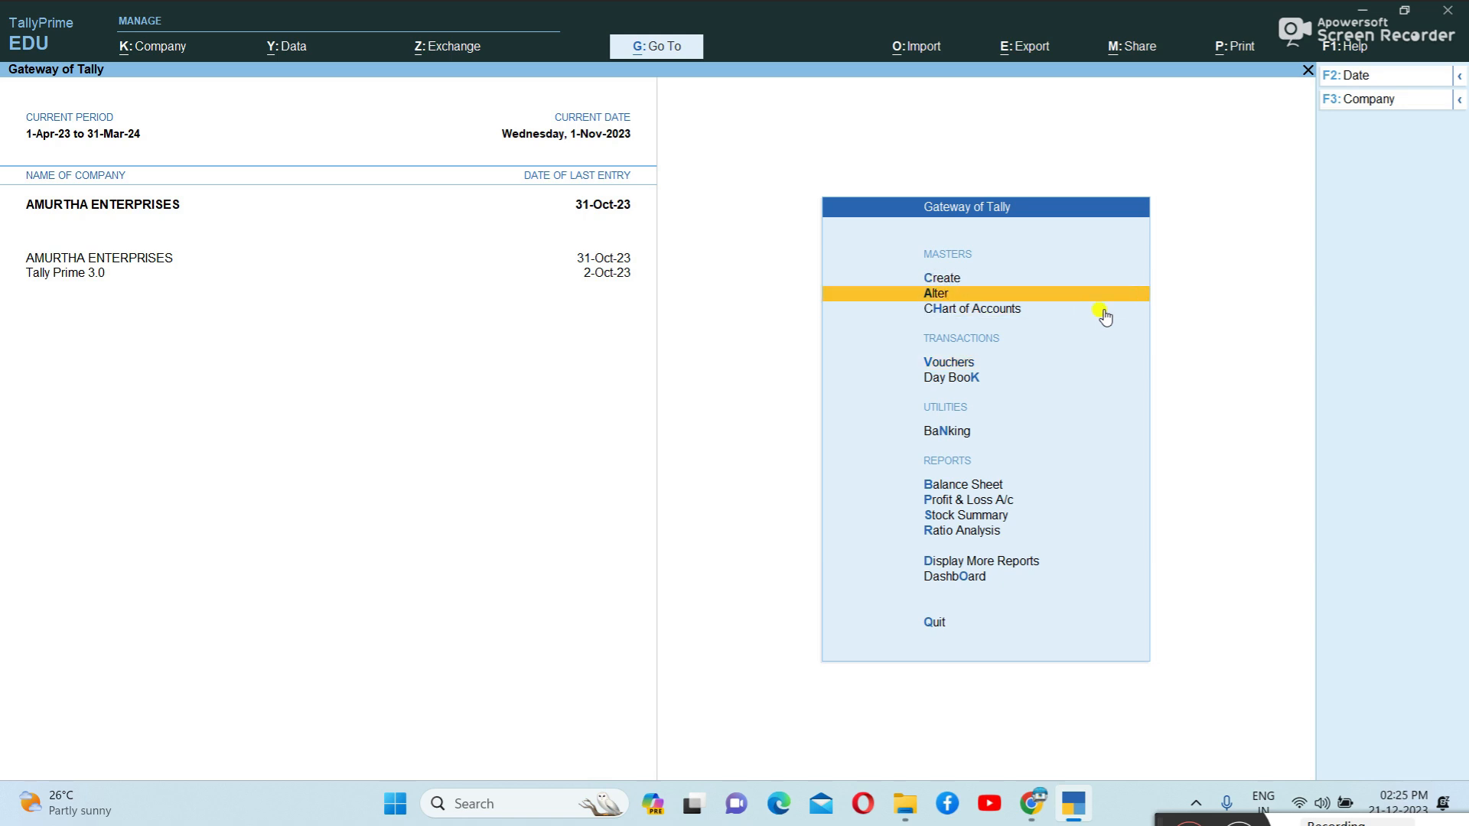
key("Return")
key("Down")
key("Down")
key("Down")
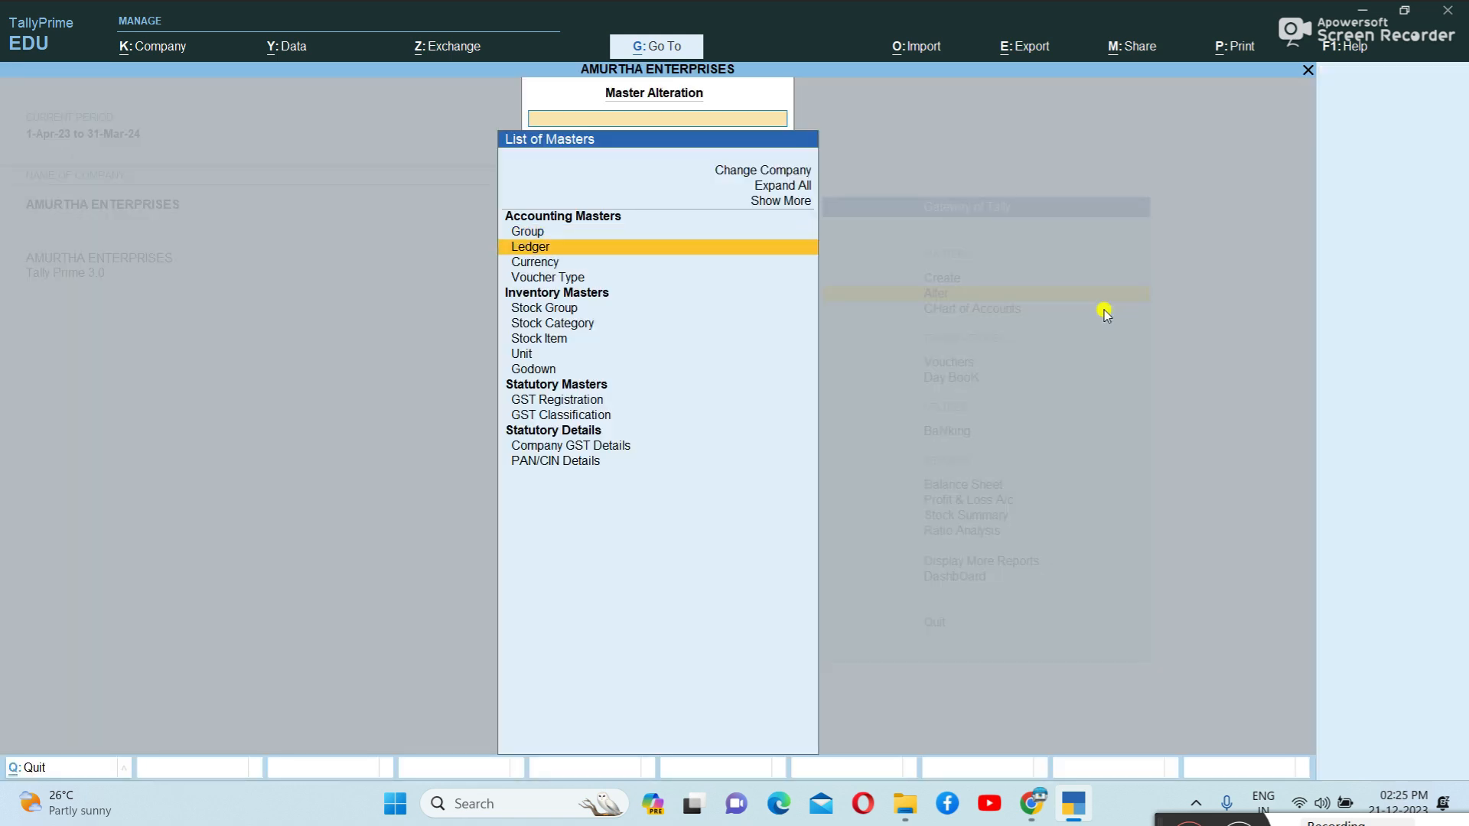
key("Return")
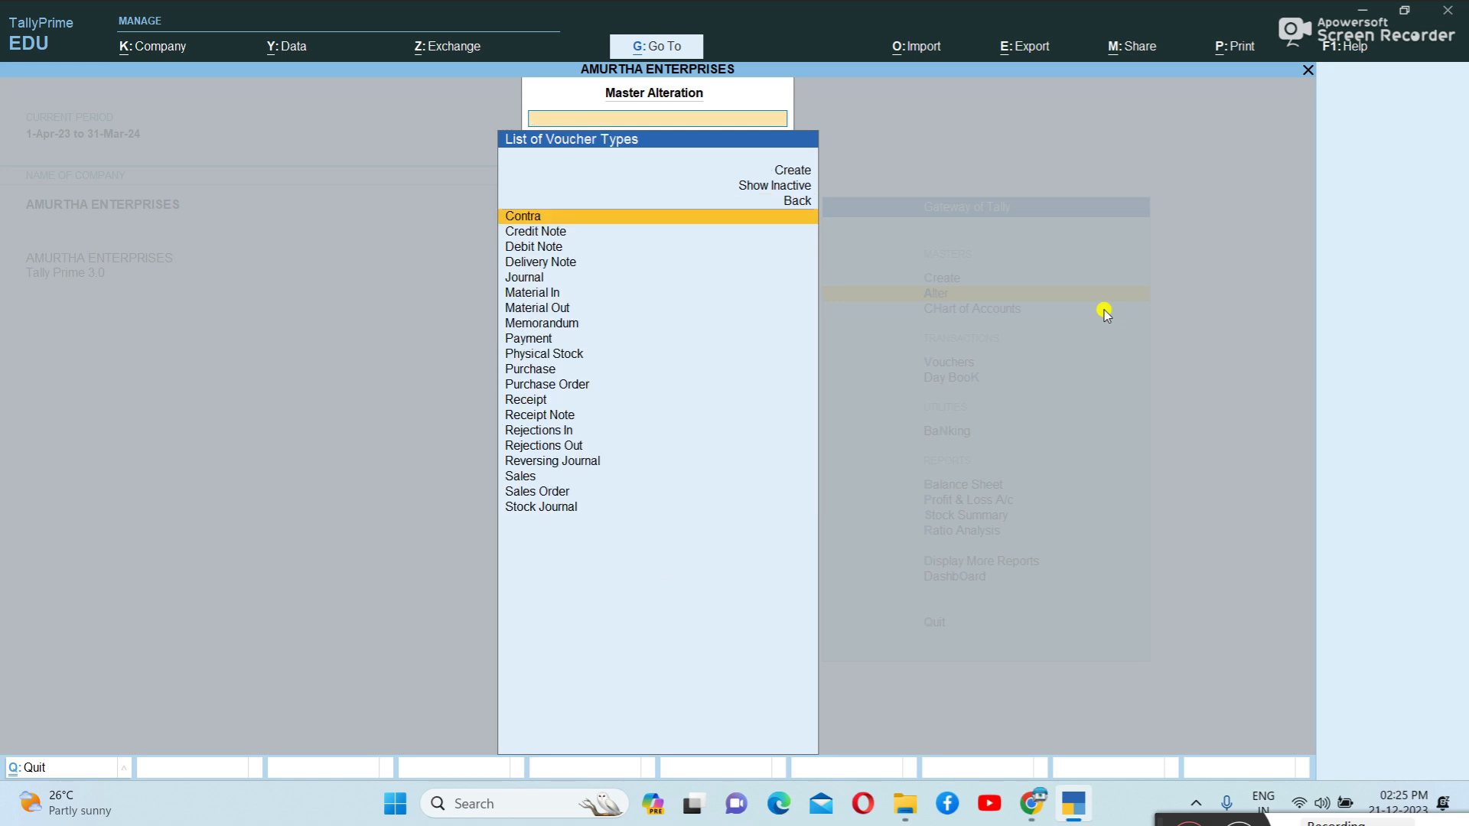
- Open the Sales voucher type for alteration
key("Down")
key("Down")
key("Down")
key("Down")
key("Down")
key("Down")
key("Down")
key("Down")
key("Down")
key("Down")
key("Down")
key("Down")
key("Down")
key("Down")
key("Down")
key("Down")
key("Down")
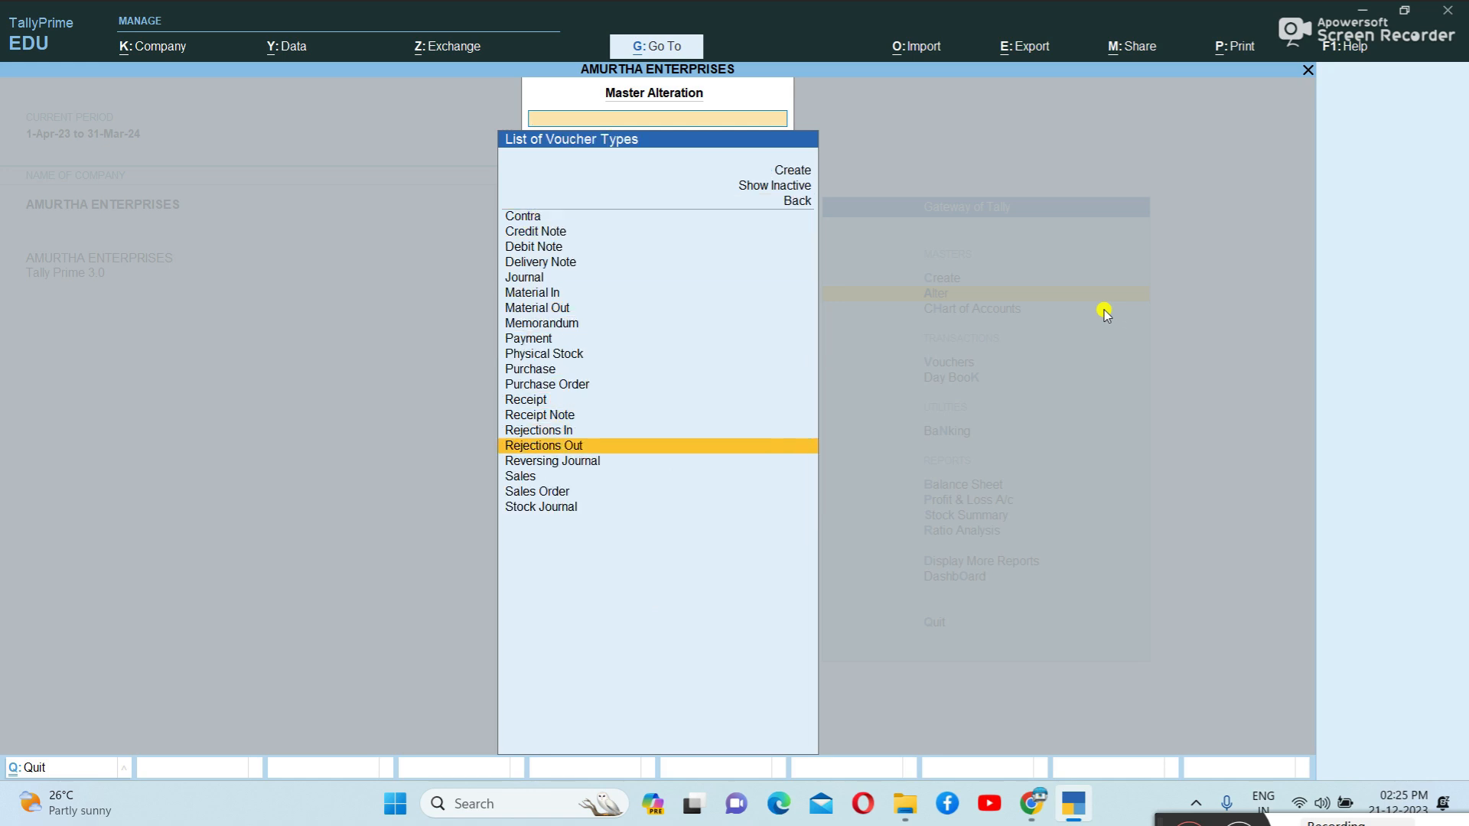
key("Return")
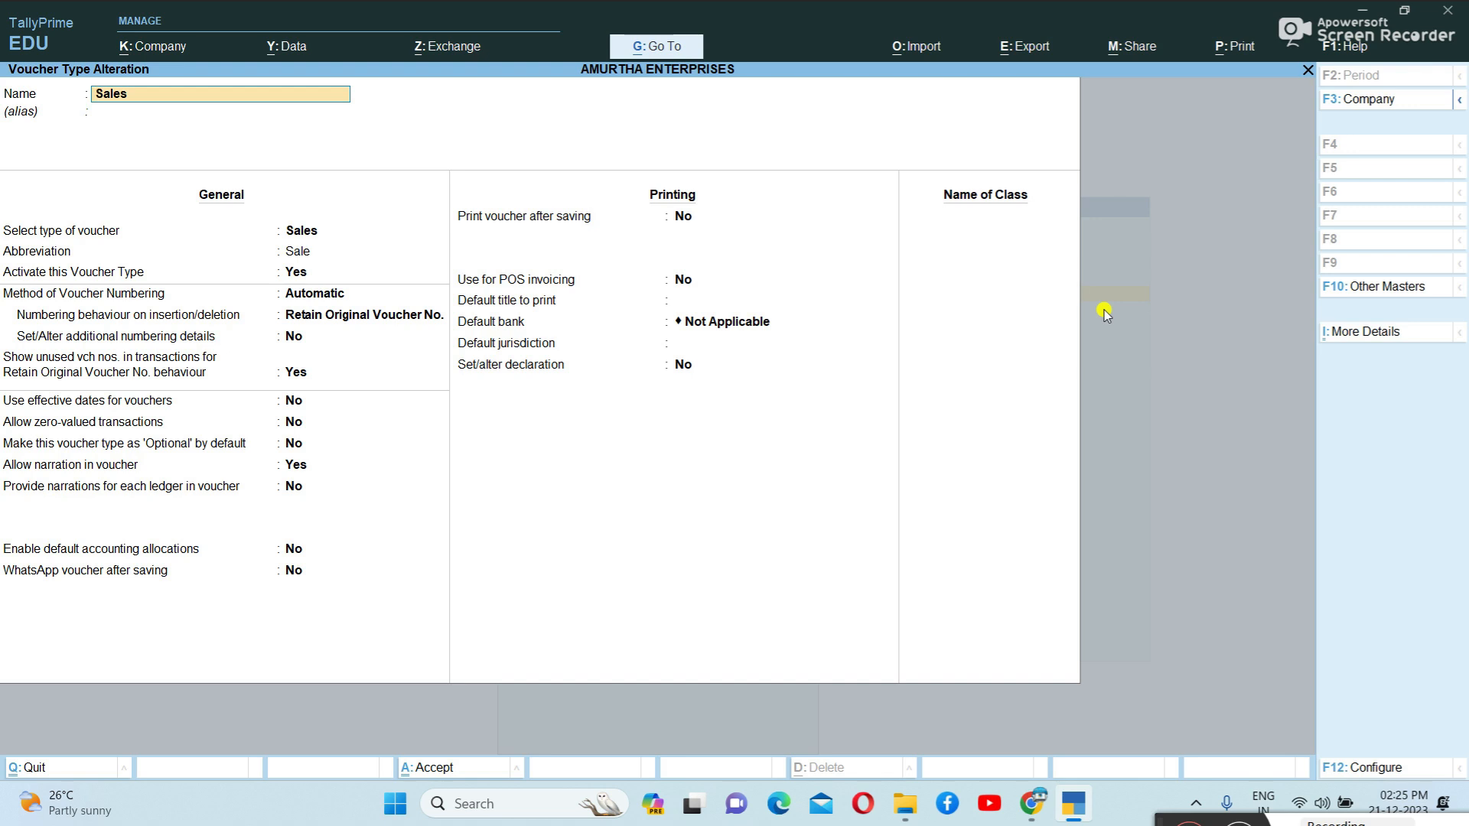
- Set Allow zero-valued transactions to Yes for the Sales voucher type, save it, and return to the Gateway of Tally
key("Return")
key("Return")
key("Return")
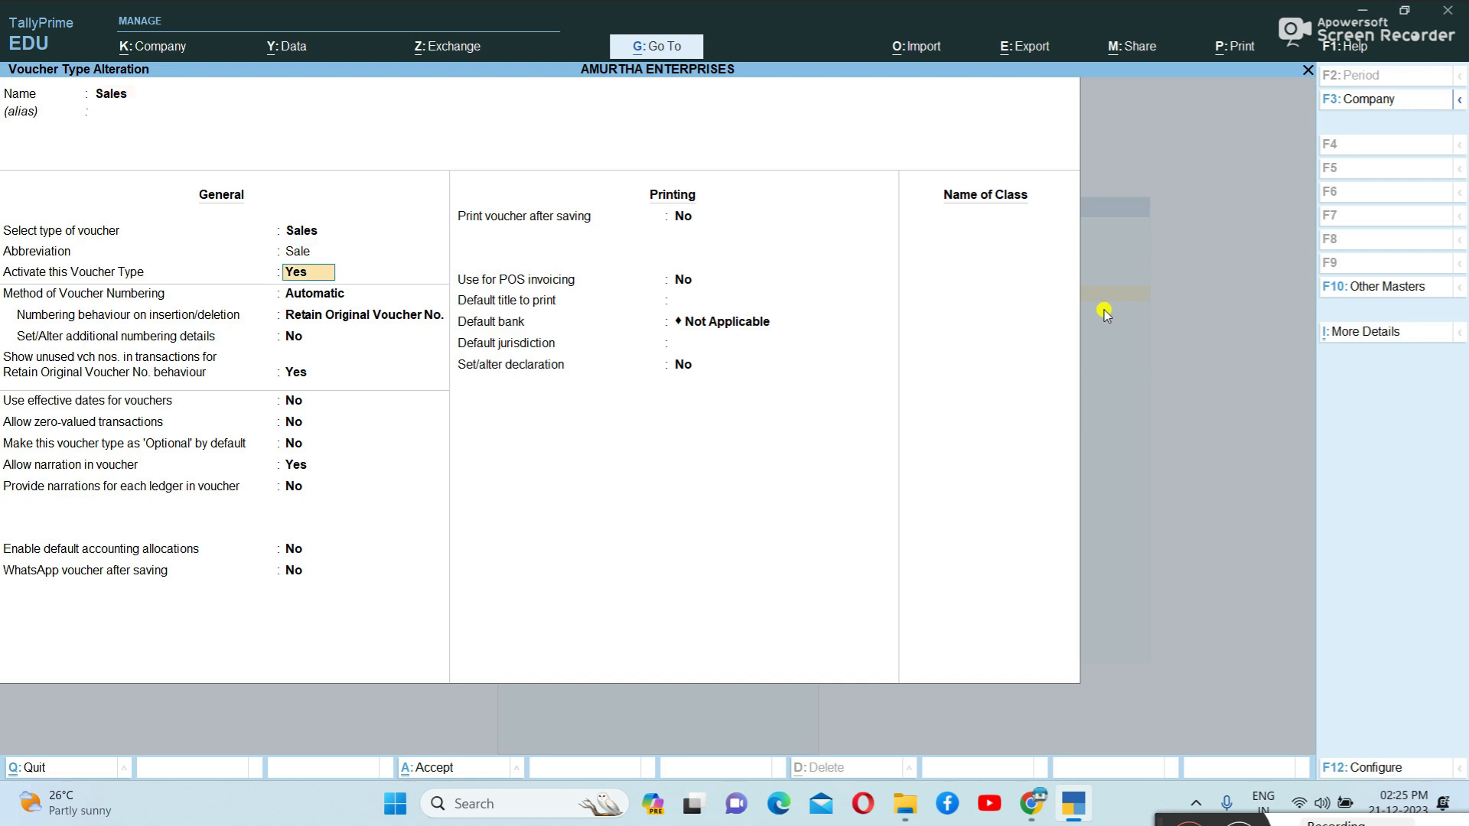
key("Return")
key("Return")
key("Return")
key("Return")
key("Return")
key("Return")
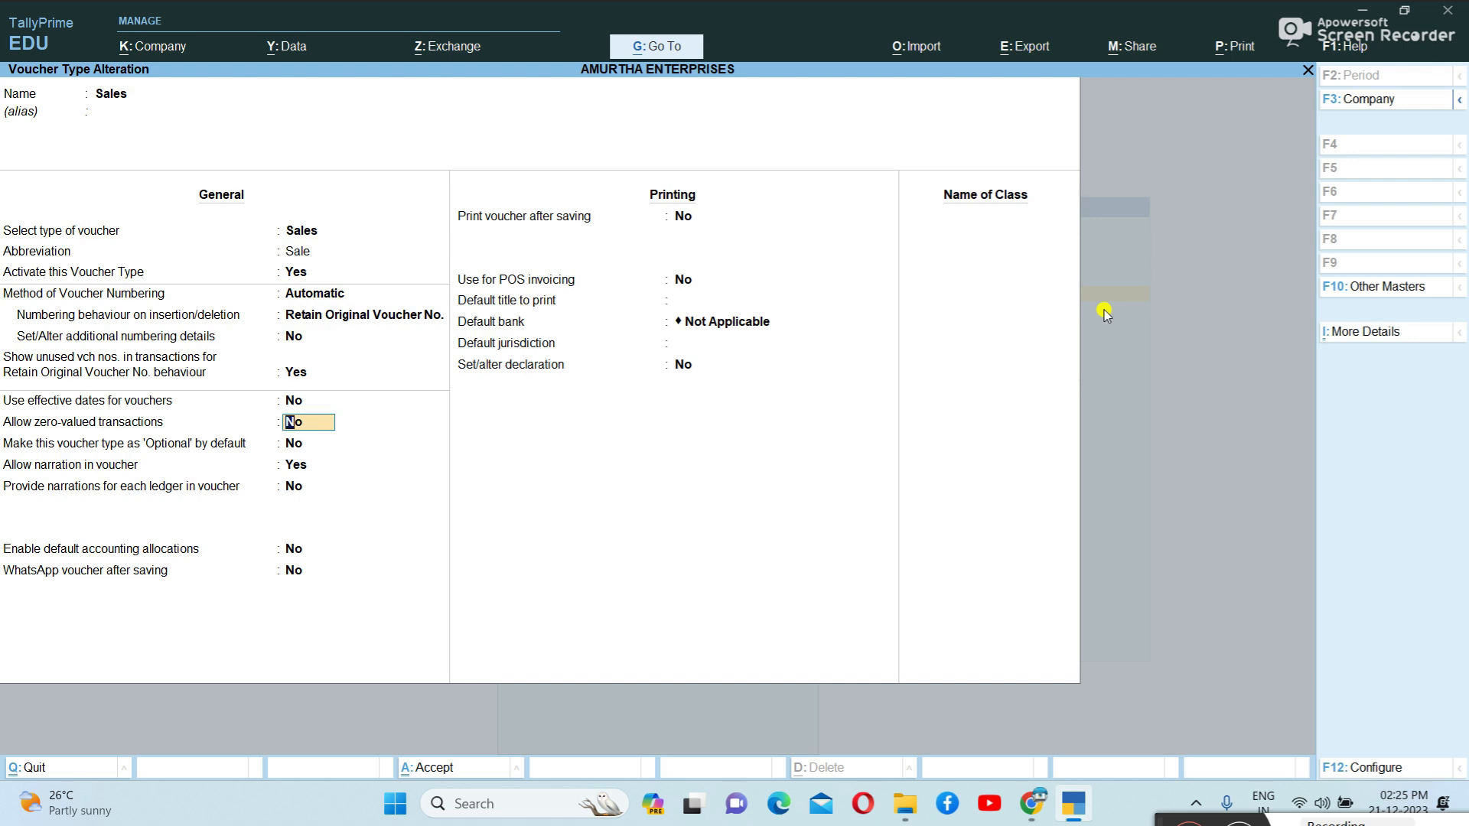
type("yes")
key("Return")
key("ctrl+a")
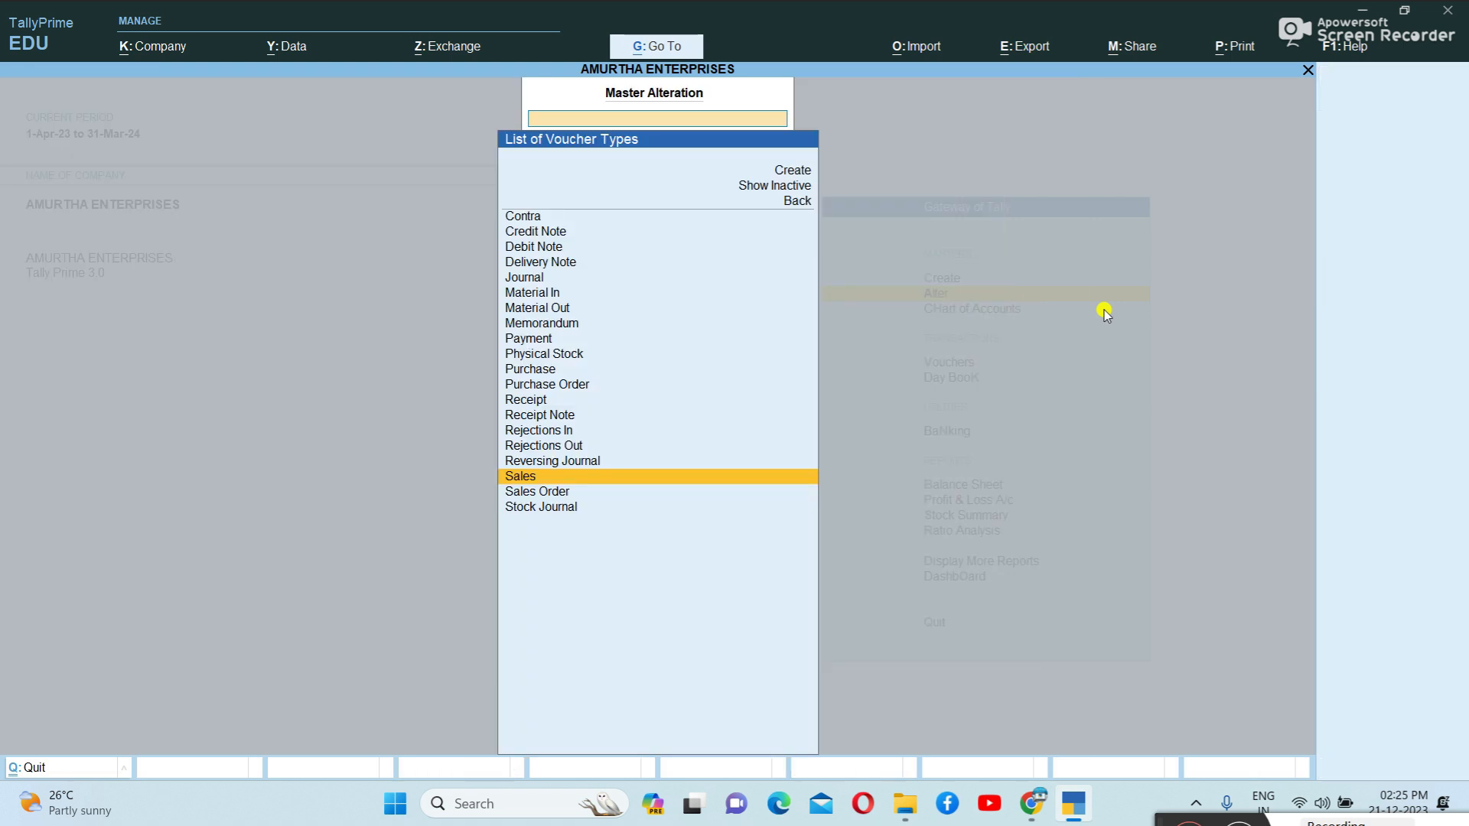
key("Escape")
key("Escape")
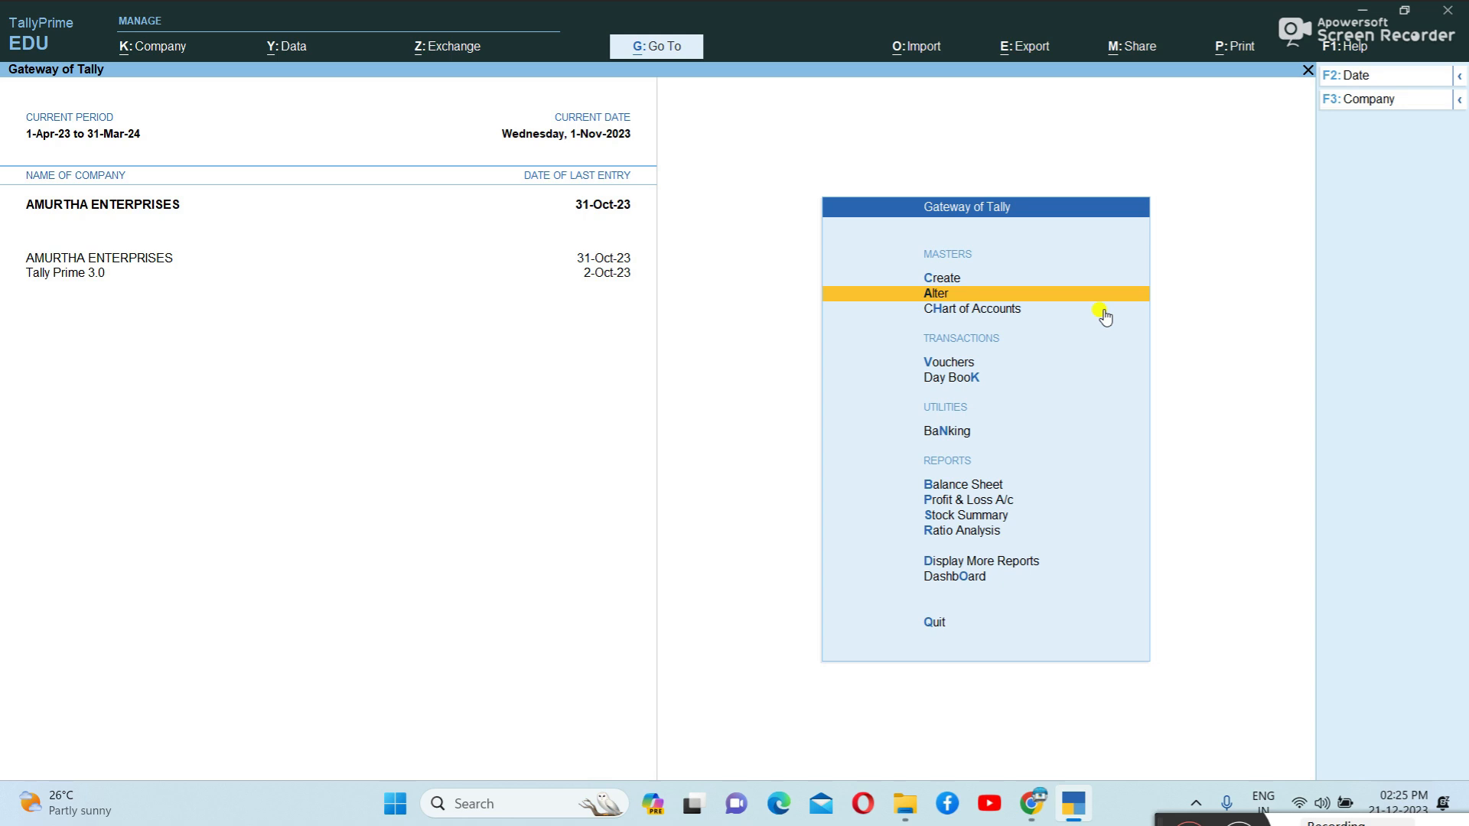
- Start a new sales voucher for the party Banu Computer Ltd with the Sales ledger
key("Down")
key("Down")
key("Return")
key("Down")
key("Down")
key("Down")
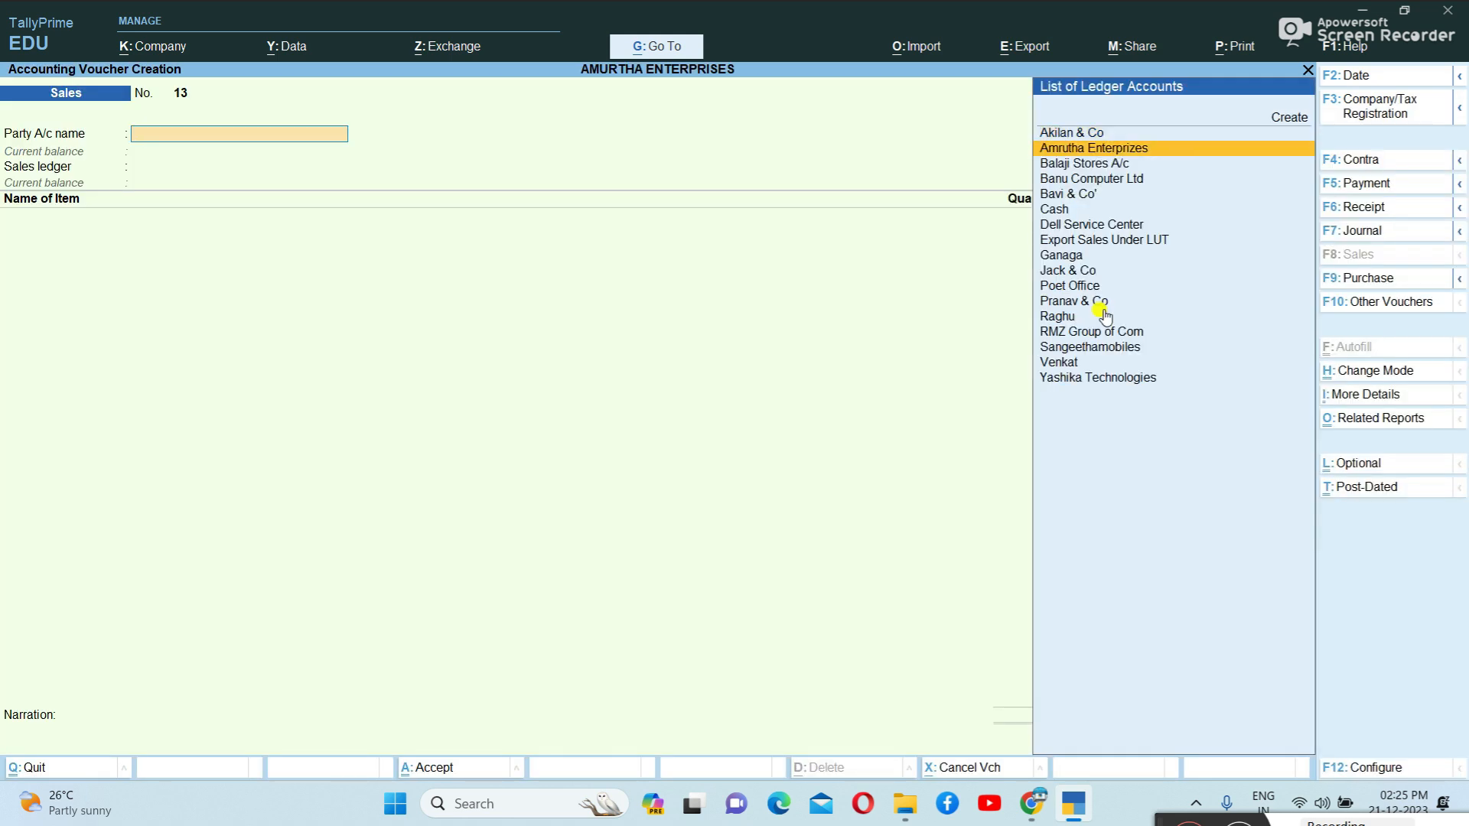
key("Return")
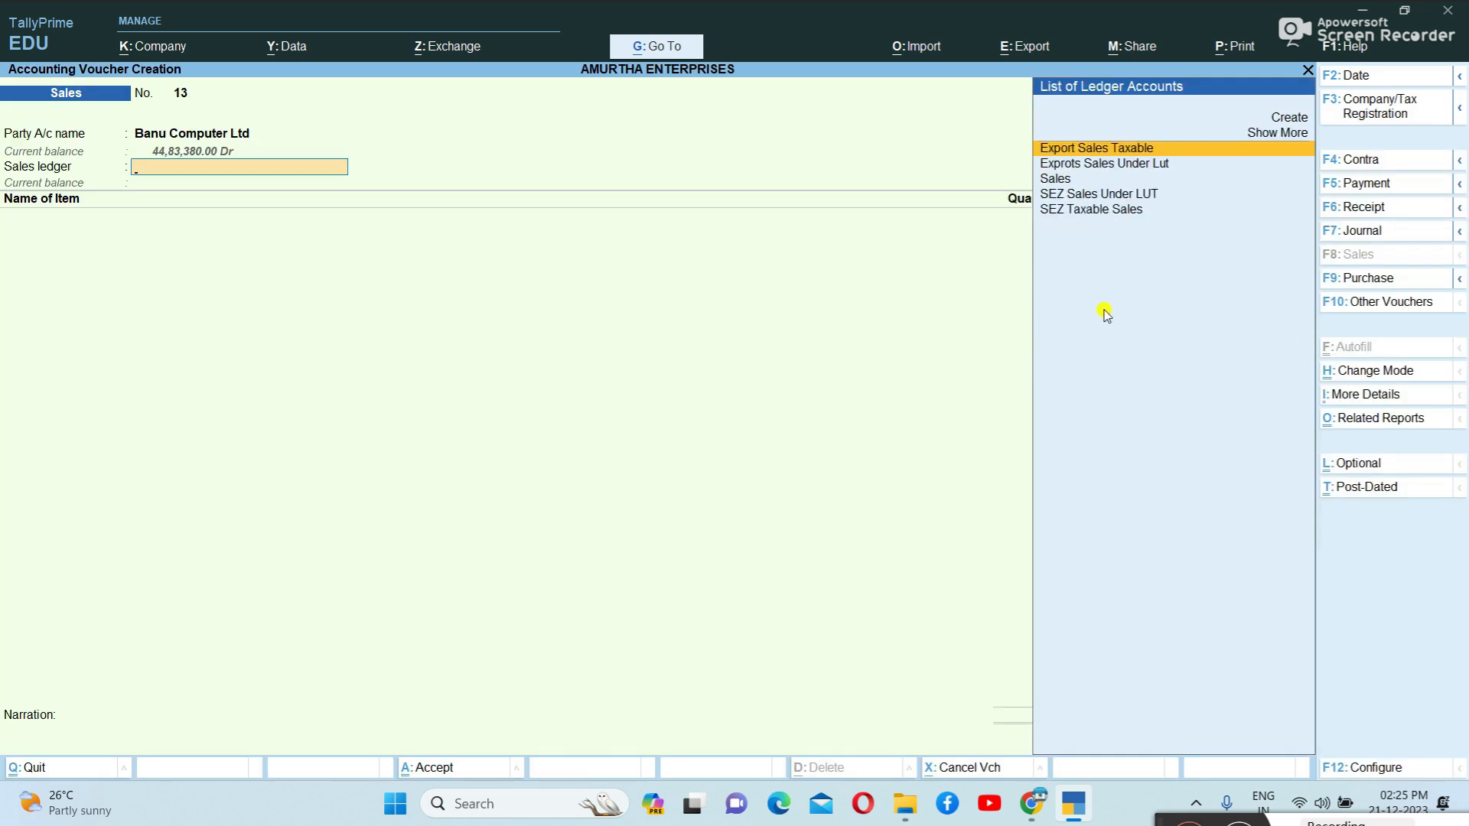
key("Down")
key("Down")
key("Return")
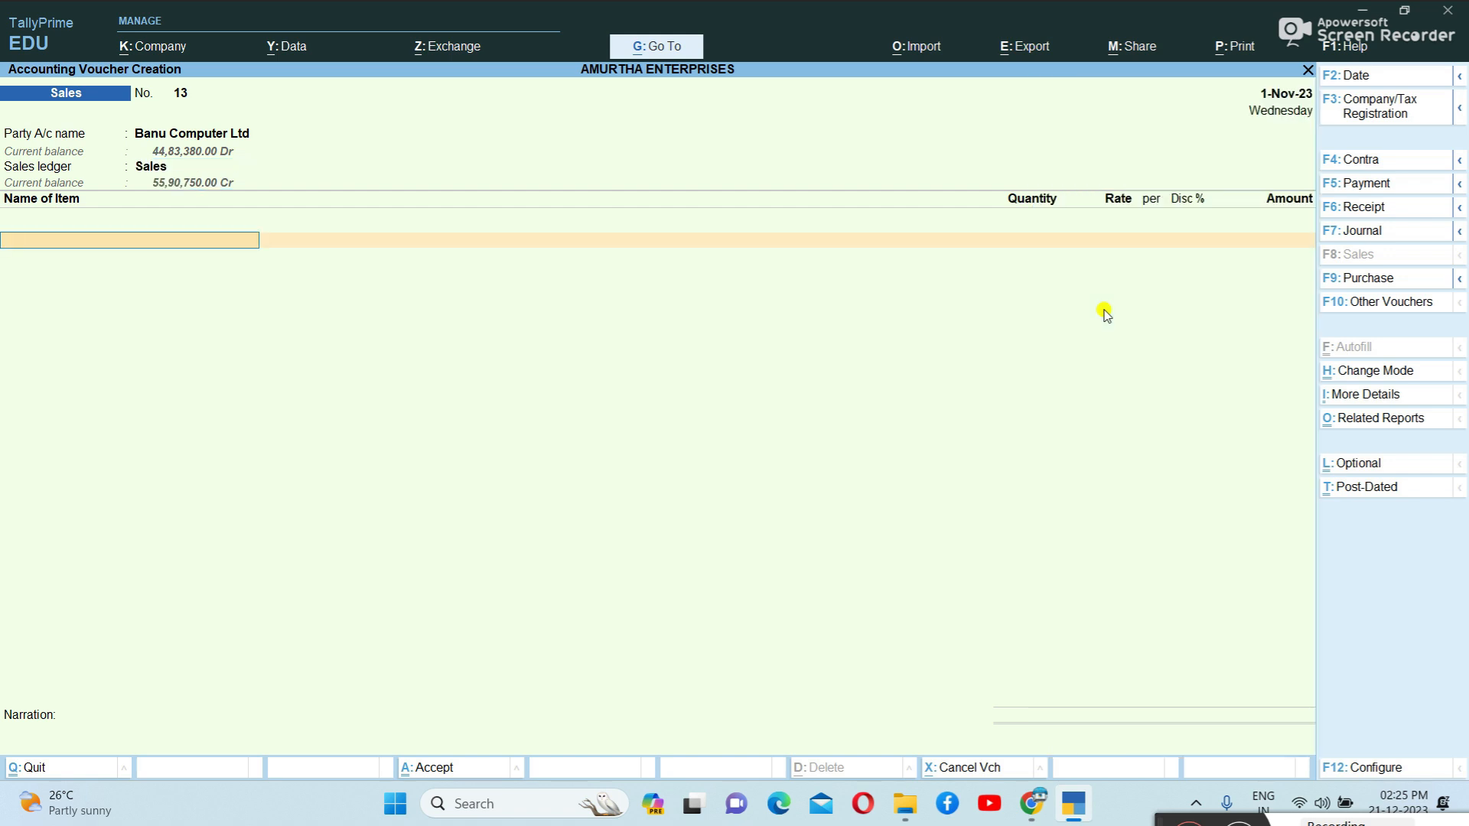
- Add the item Ro Ewater Purifier with a quantity of 1 nos and no rate
type("Ro")
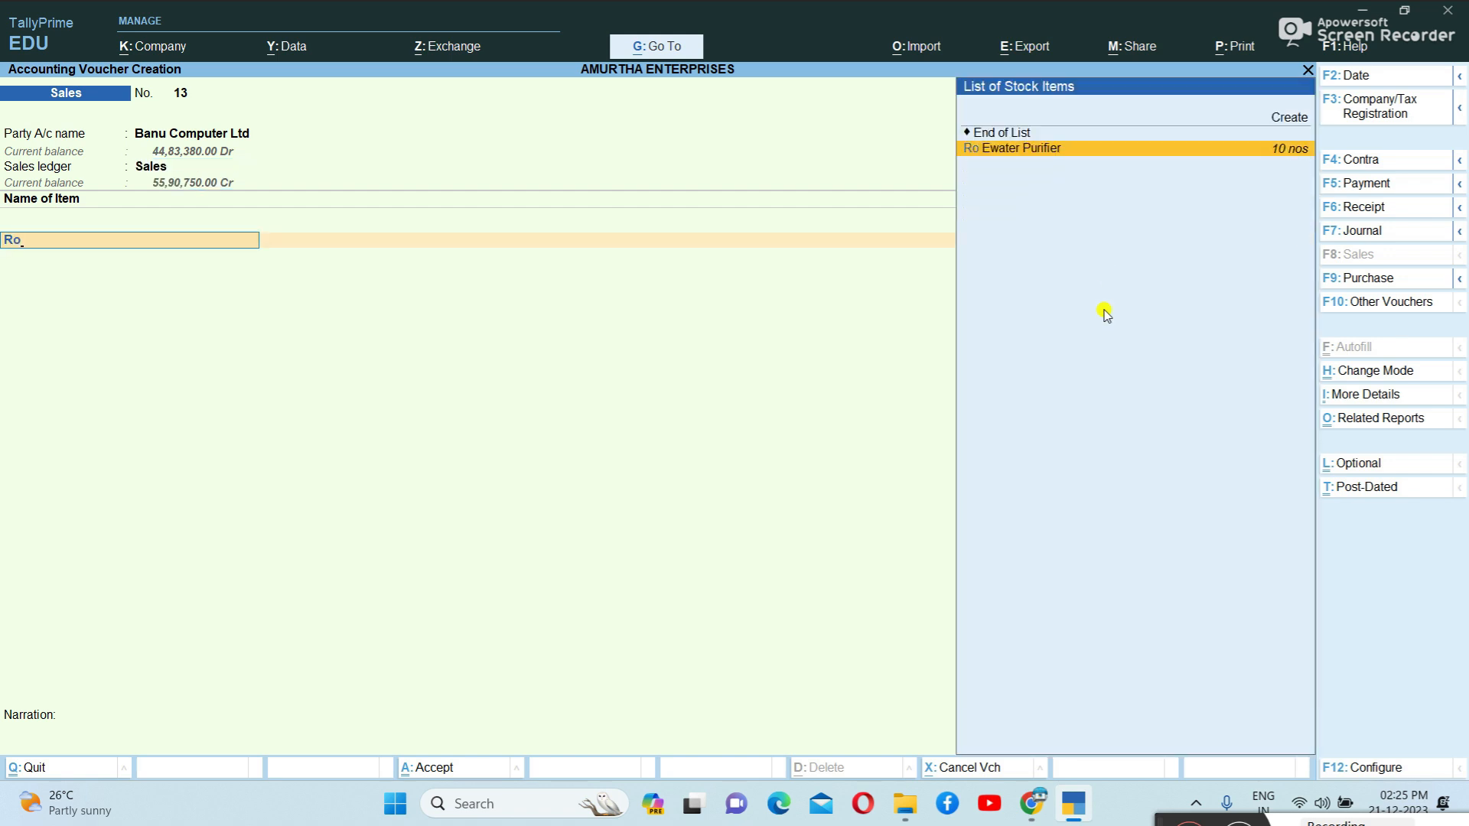
key("Return")
type("1")
key("Return")
key("Return")
key("Return")
key("Return")
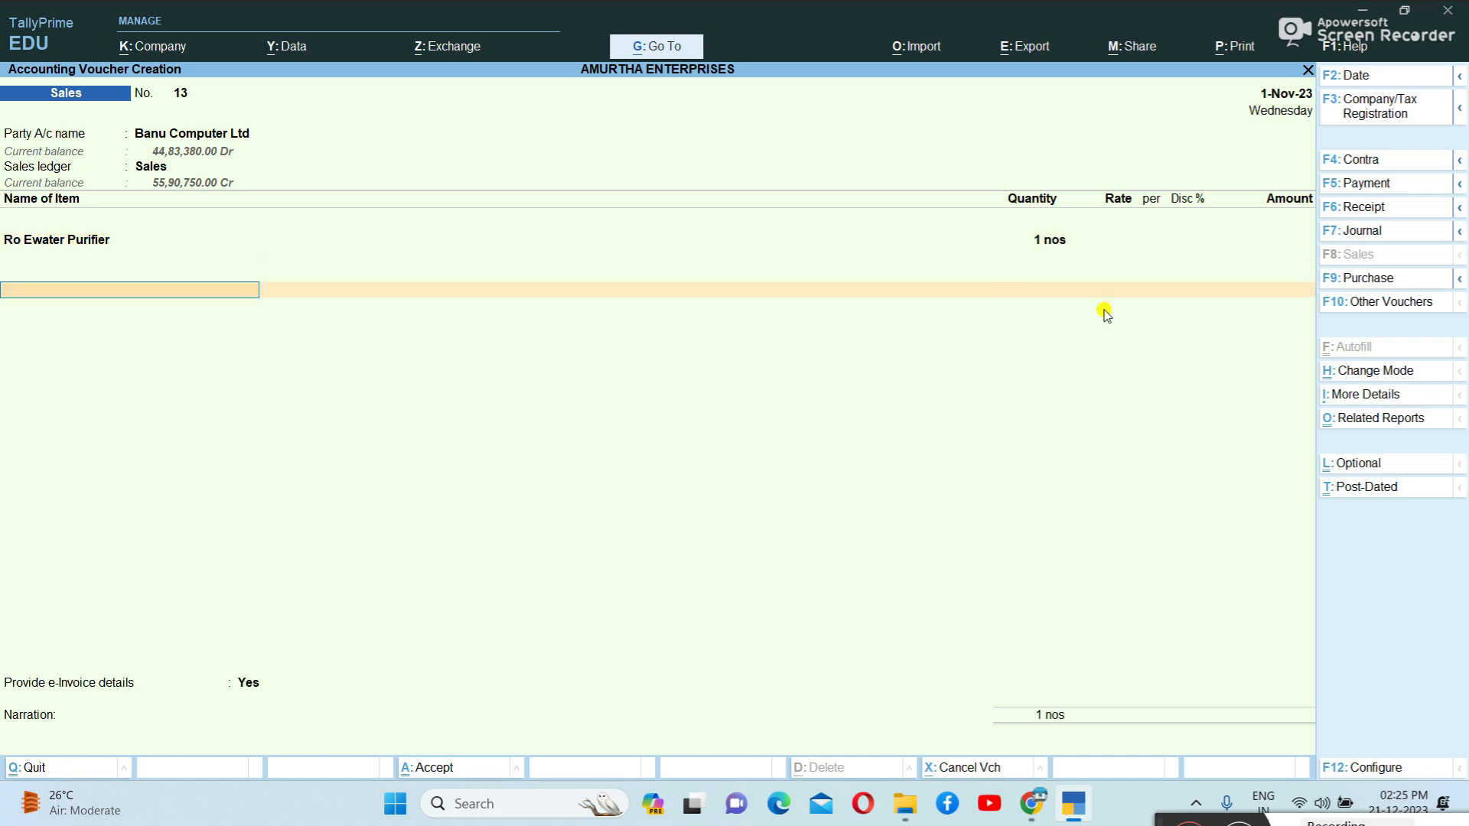
- End the item list, set e-invoice details to No, enter the narration "free sample", and save the voucher
key("Return")
key("Up")
key("Return")
key("Return")
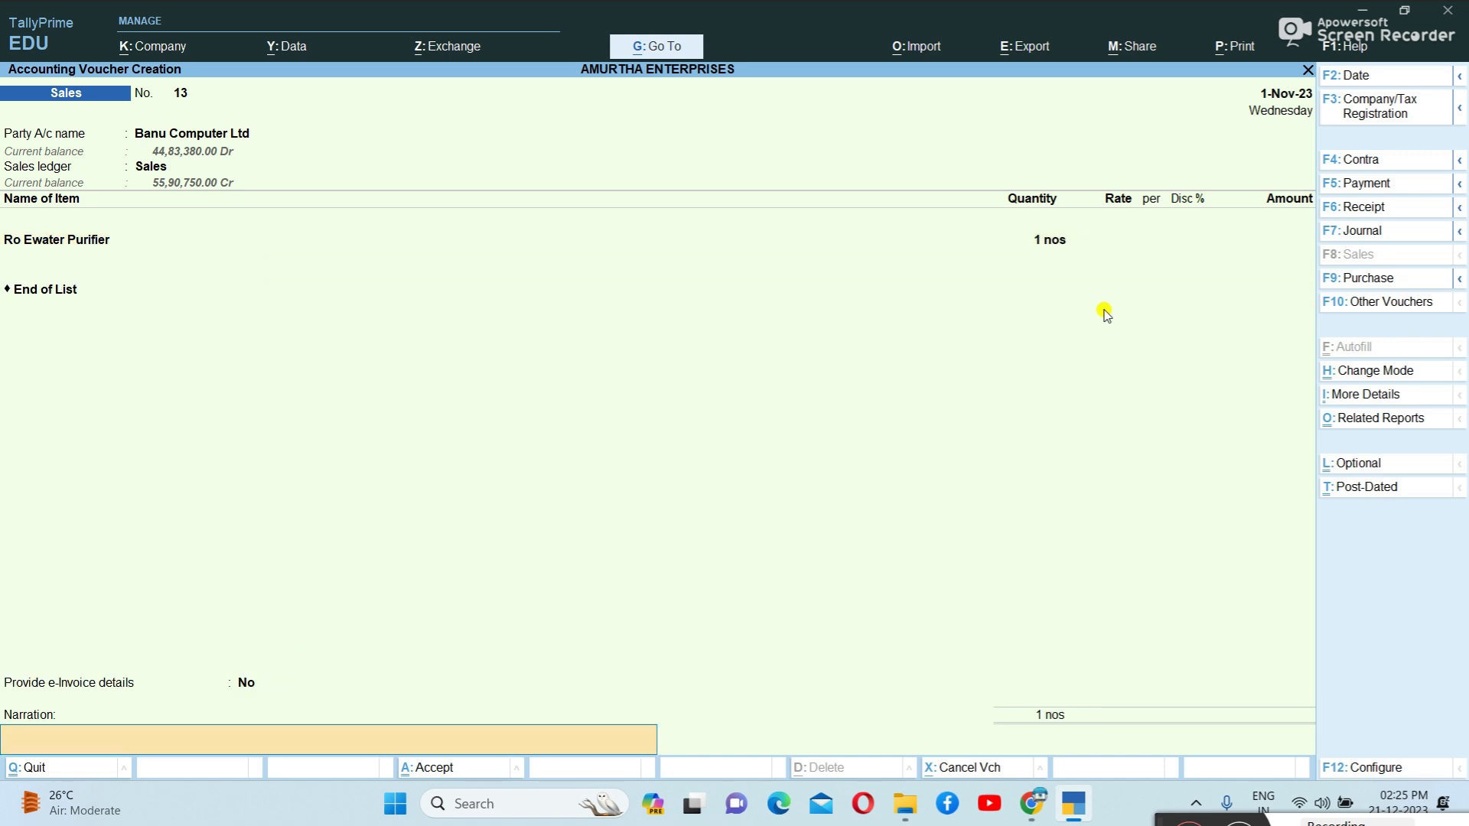
type("free sample")
key("Return")
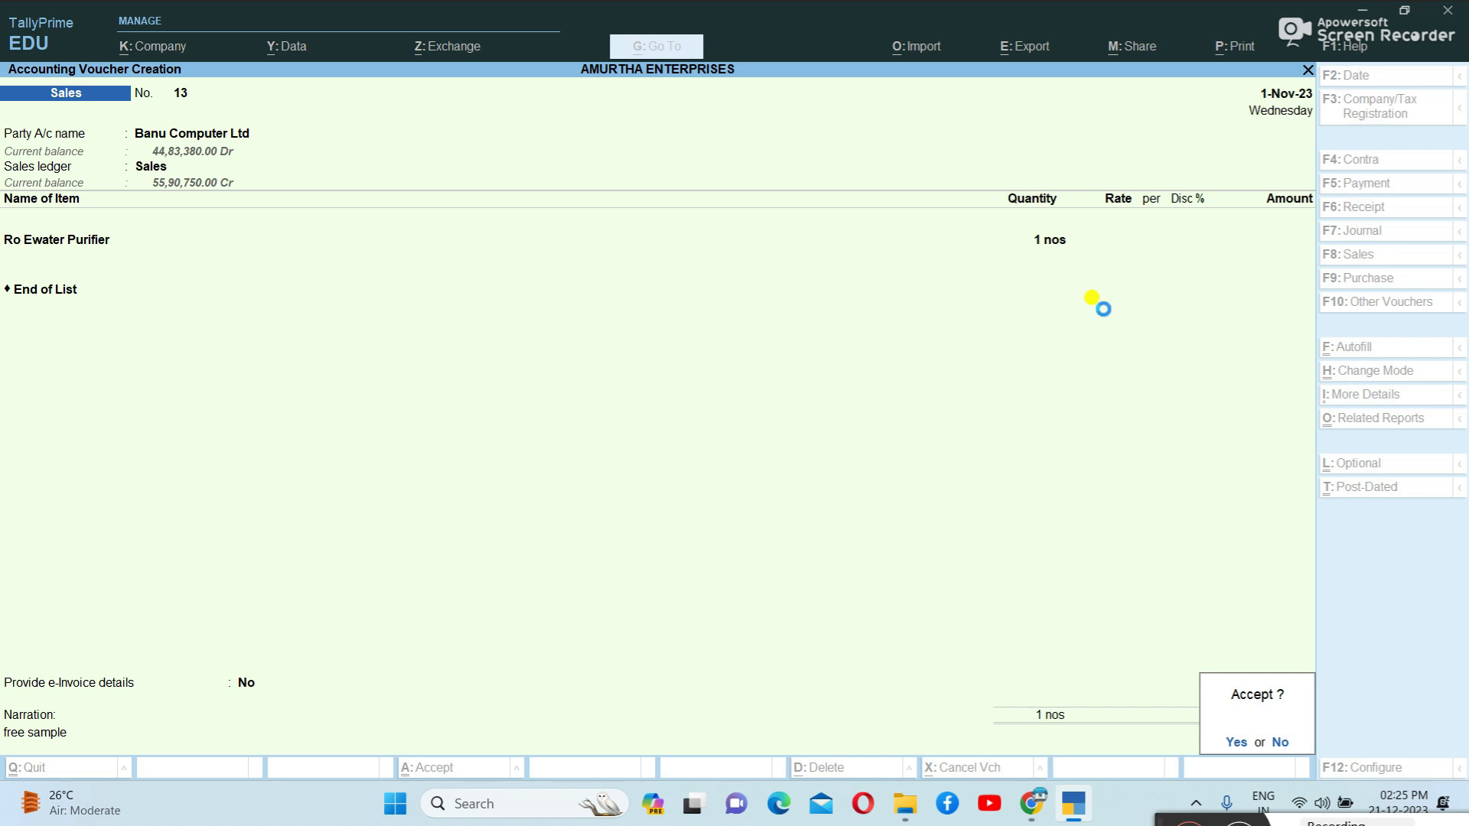
key("Return")
key("n")
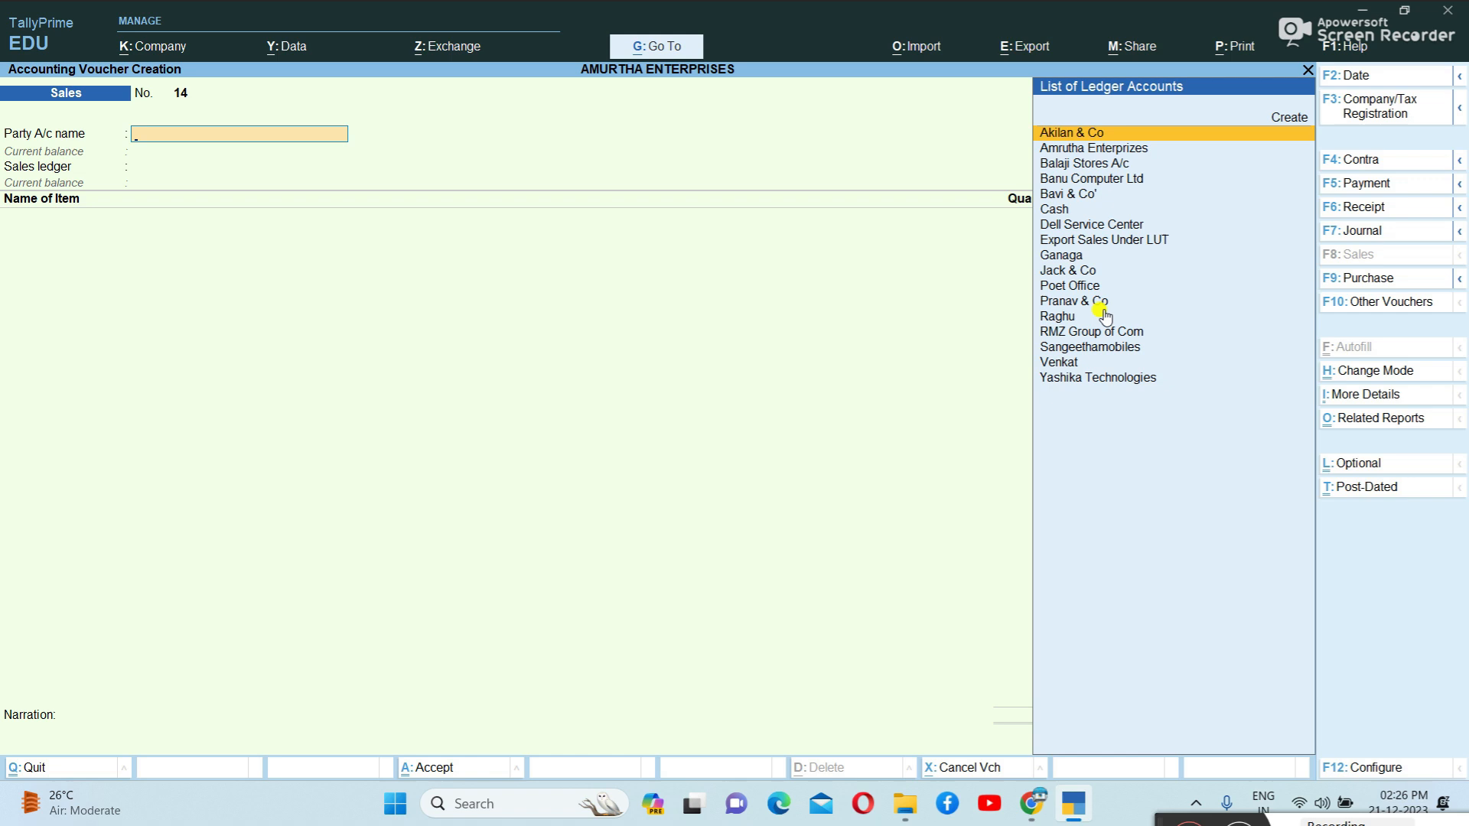
- Set the next sales voucher's party to Banu Computer Ltd and its sales ledger to Sales
key("Down")
key("Down")
key("Down")
key("Return")
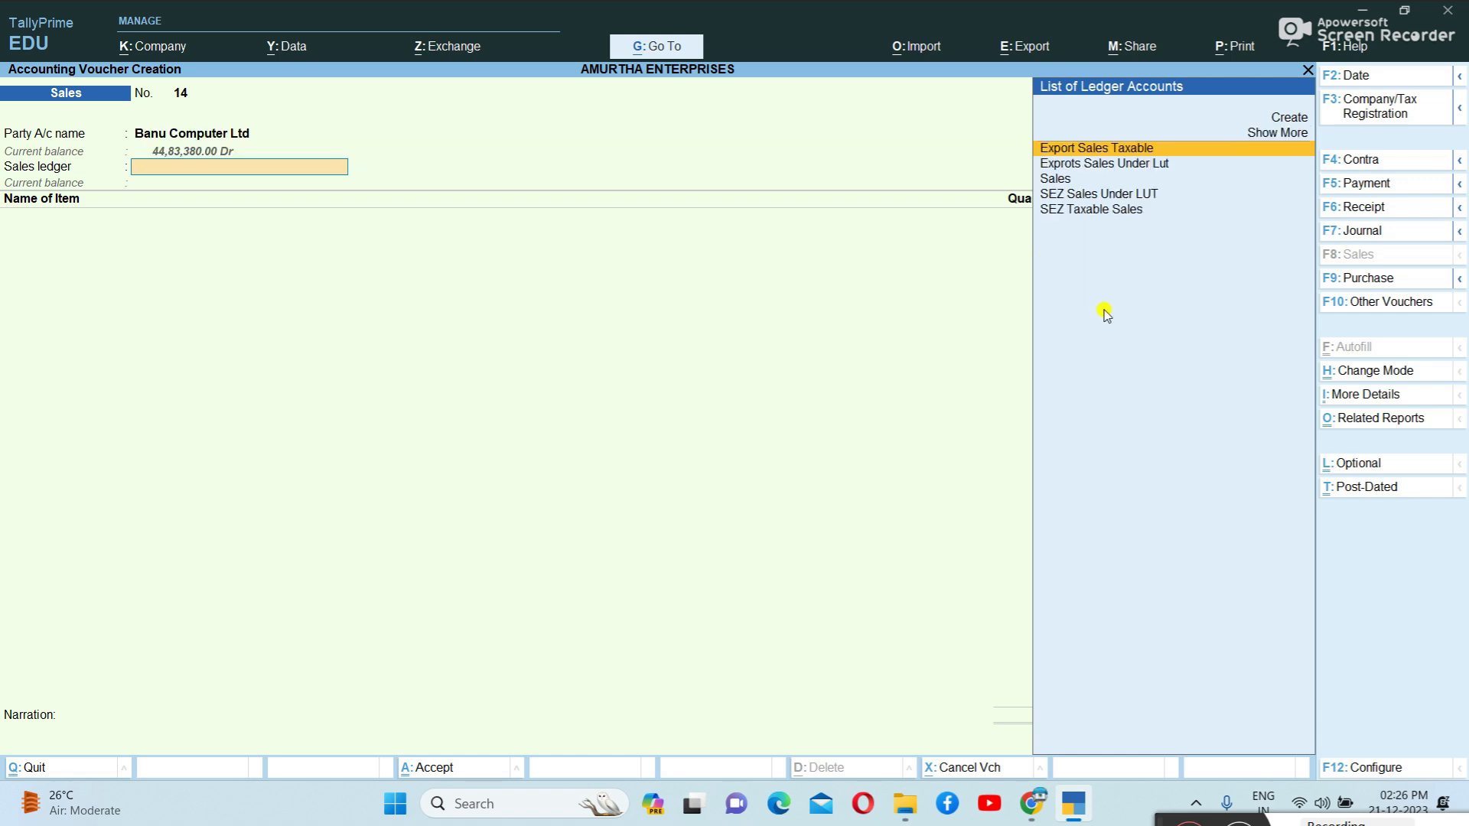
key("Down")
key("Down")
key("Return")
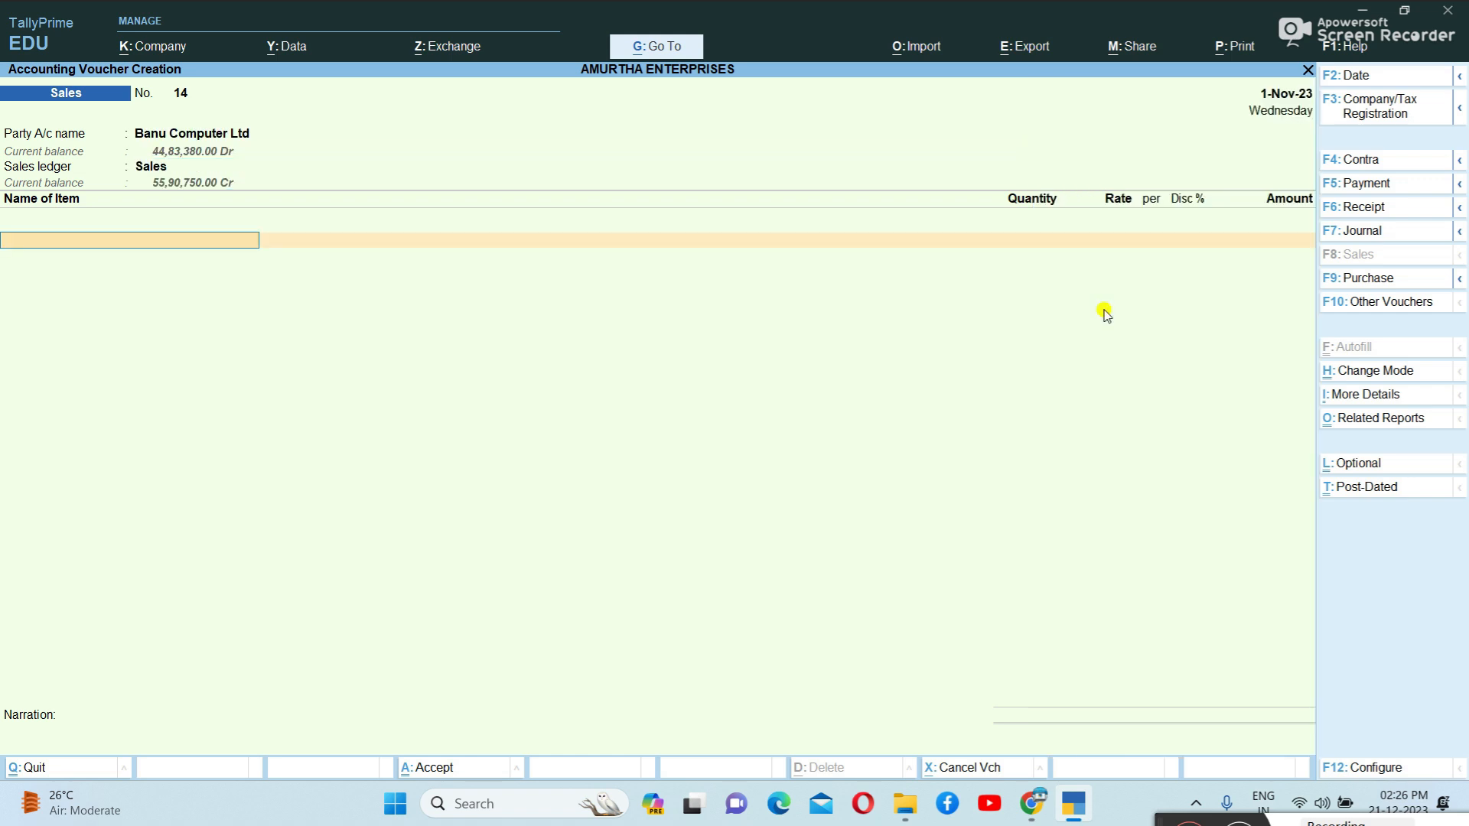
- Add the item Laptop with a quantity of 2 nos at a rate of 55,000
type("La")
key("Return")
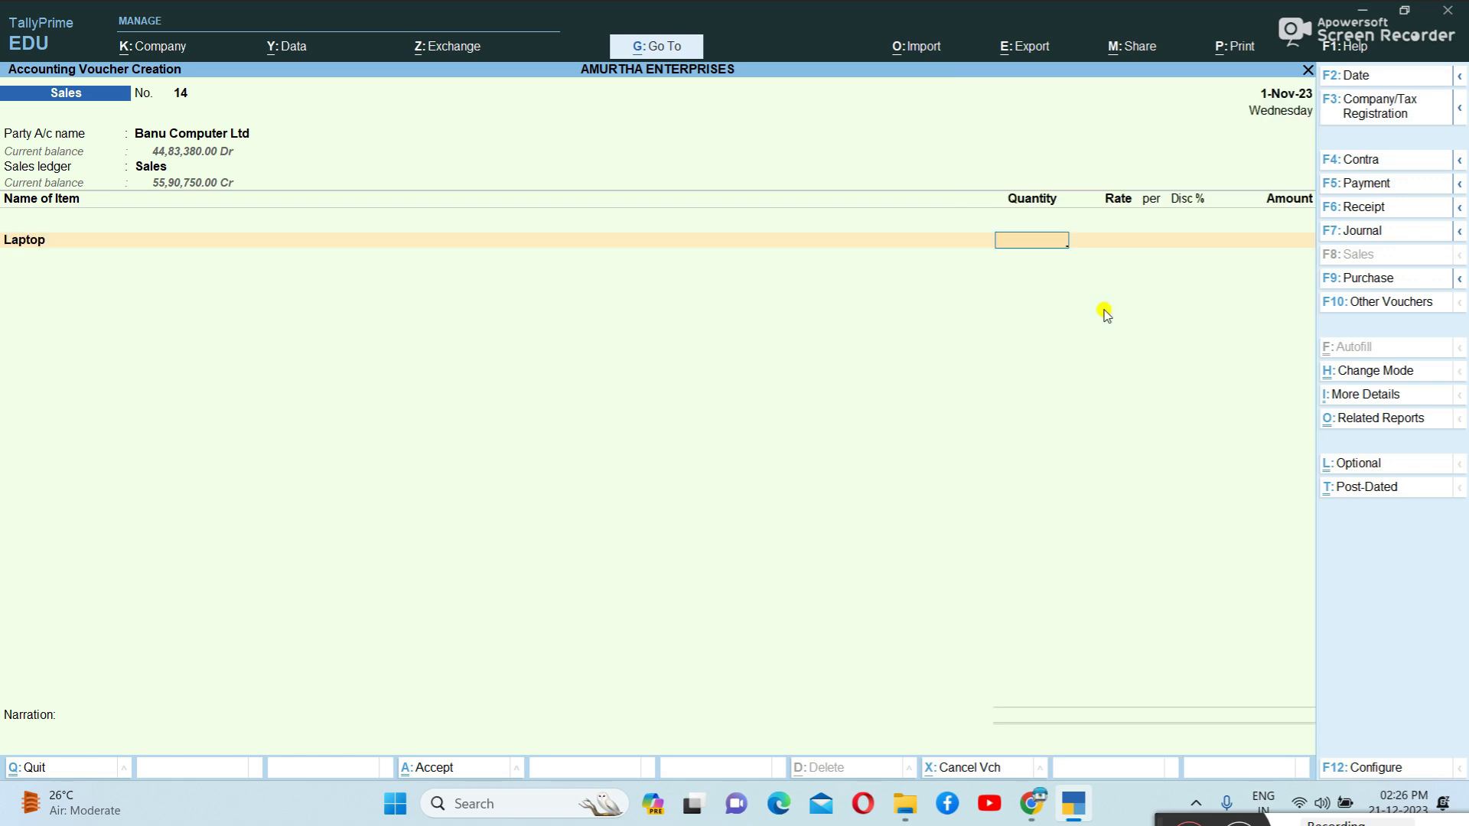
type("2")
key("Return")
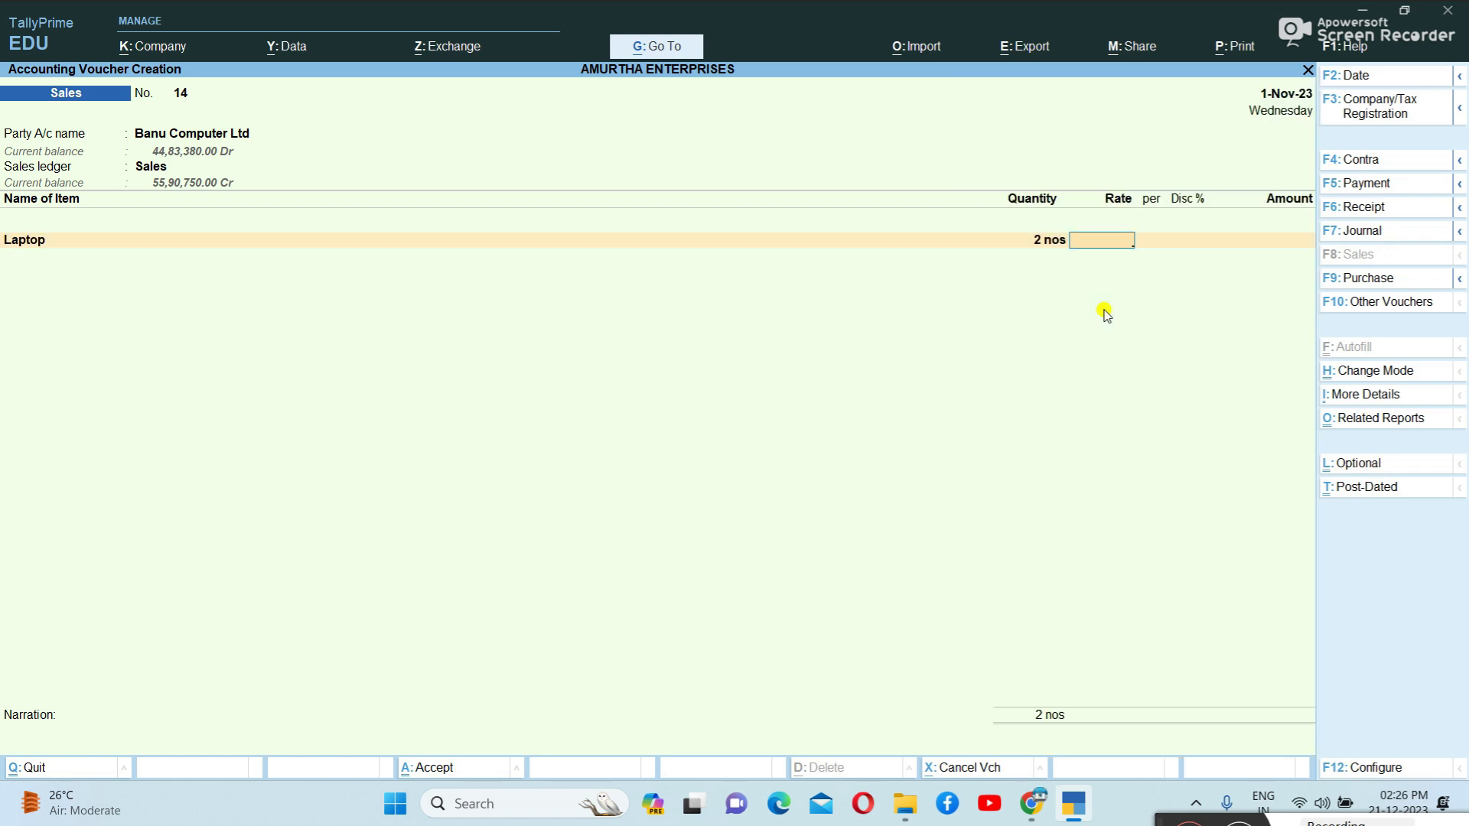
type("55000")
key("Return")
key("Return")
key("Return")
key("Return")
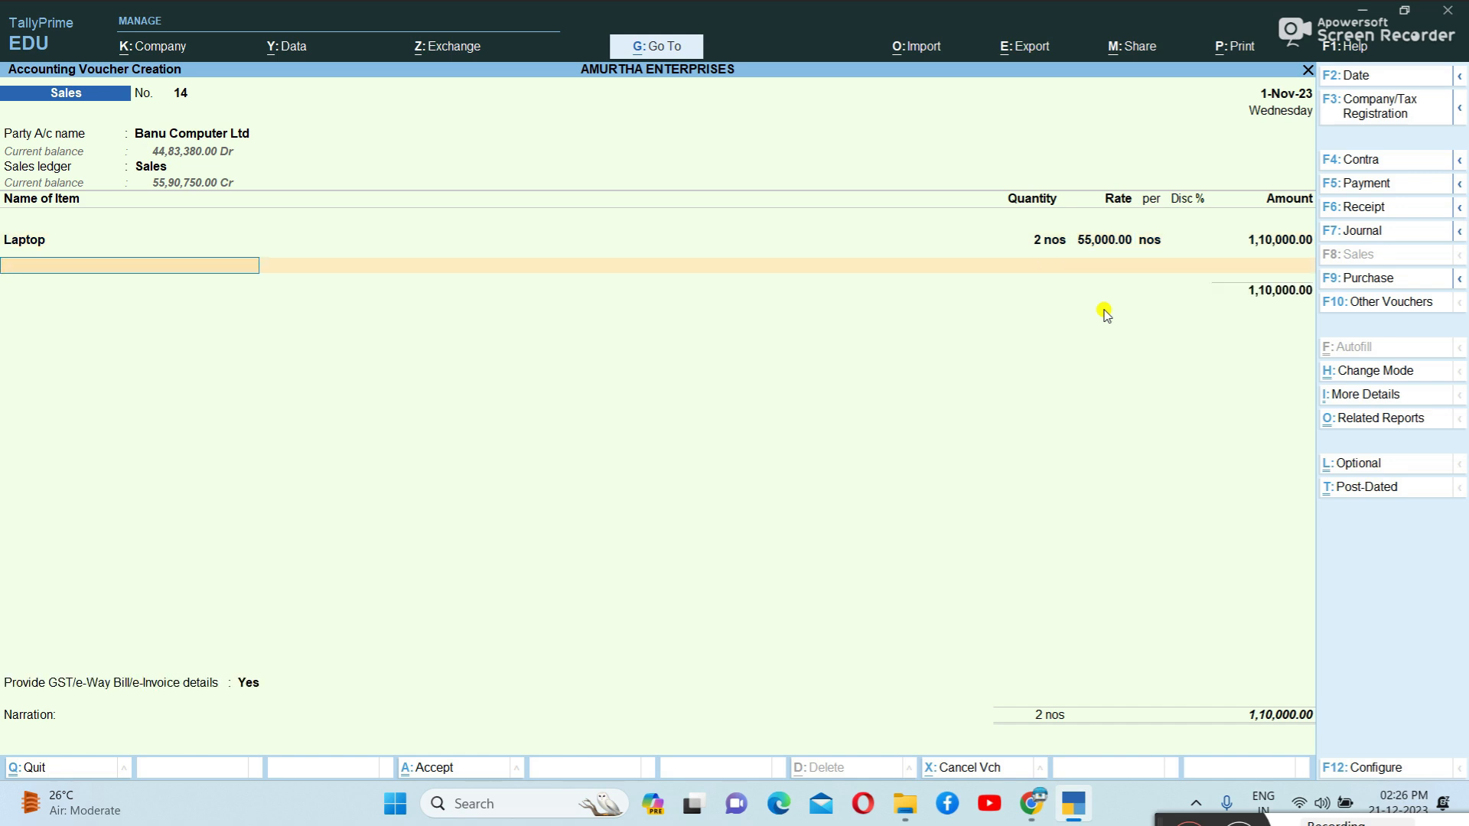
- Add the item Mouse with a quantity of 2 nos and no rate
type("Mouse")
key("Return")
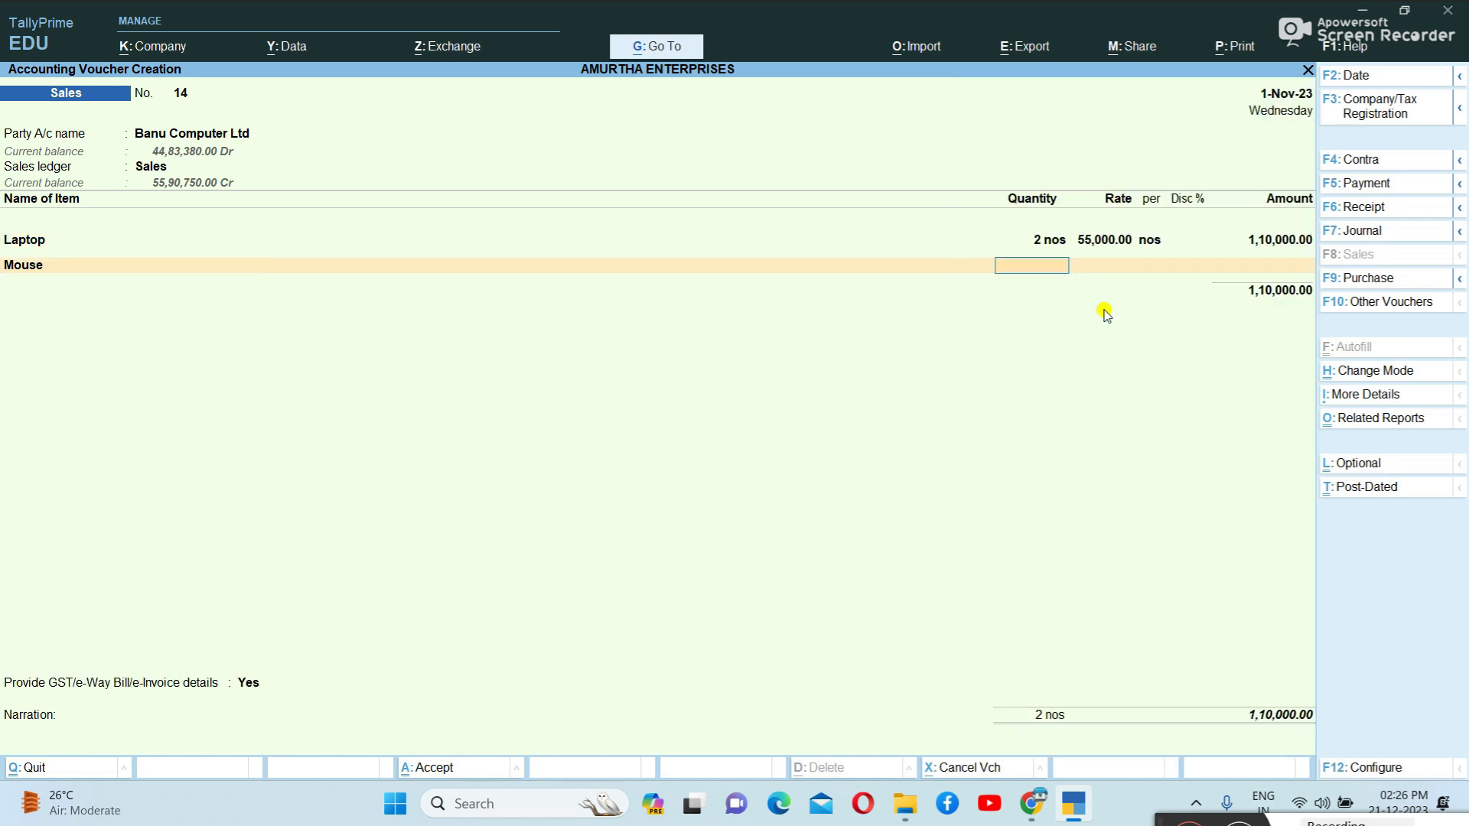
type("2")
key("Return")
key("Return")
key("Return")
key("Return")
key("Return")
- Add the item Keyboard with a quantity of 2 nos and no rate
type("Key")
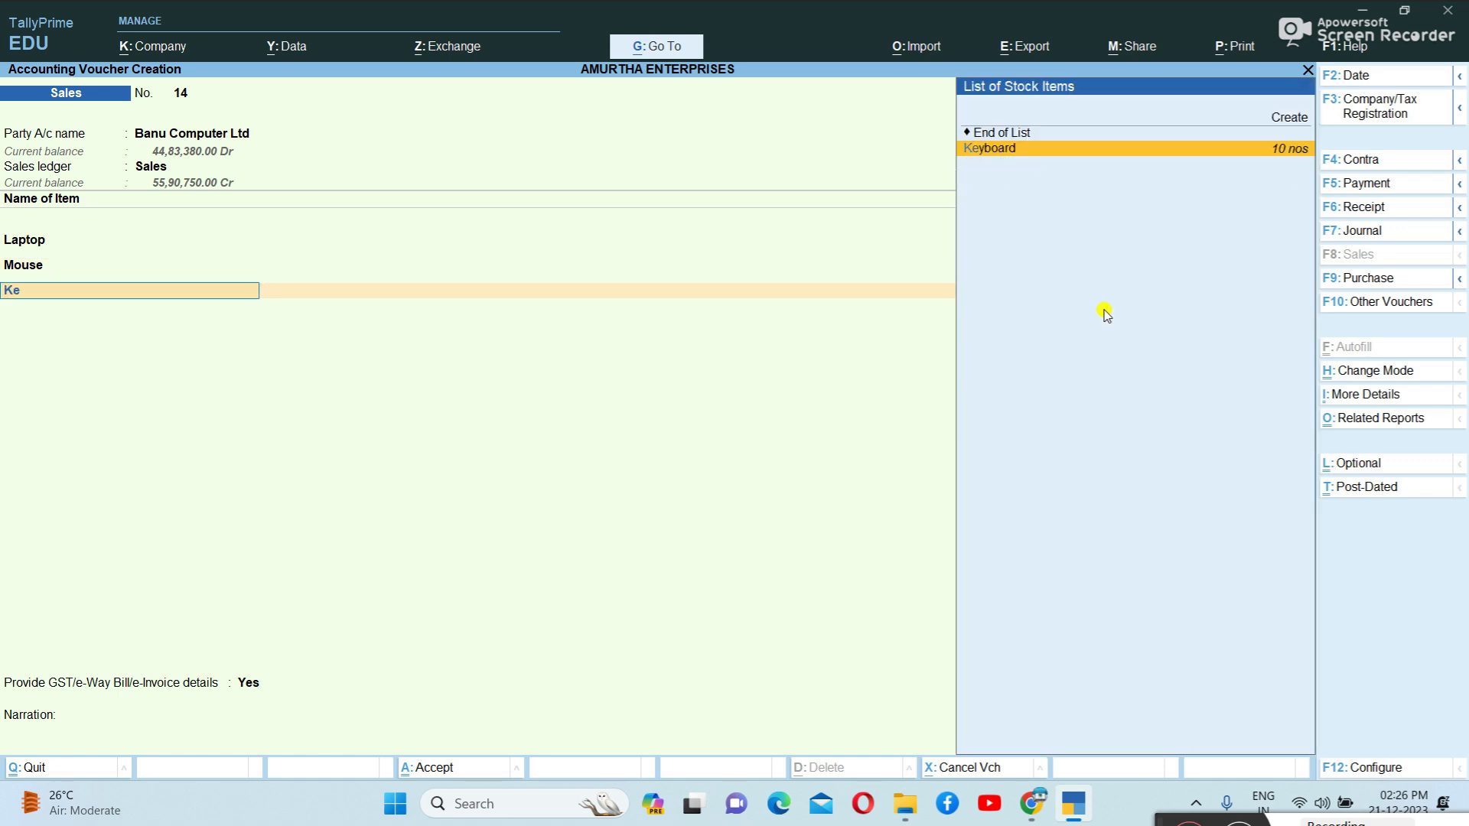
key("Return")
type("2")
key("Return")
key("Return")
key("Return")
key("Return")
key("Return")
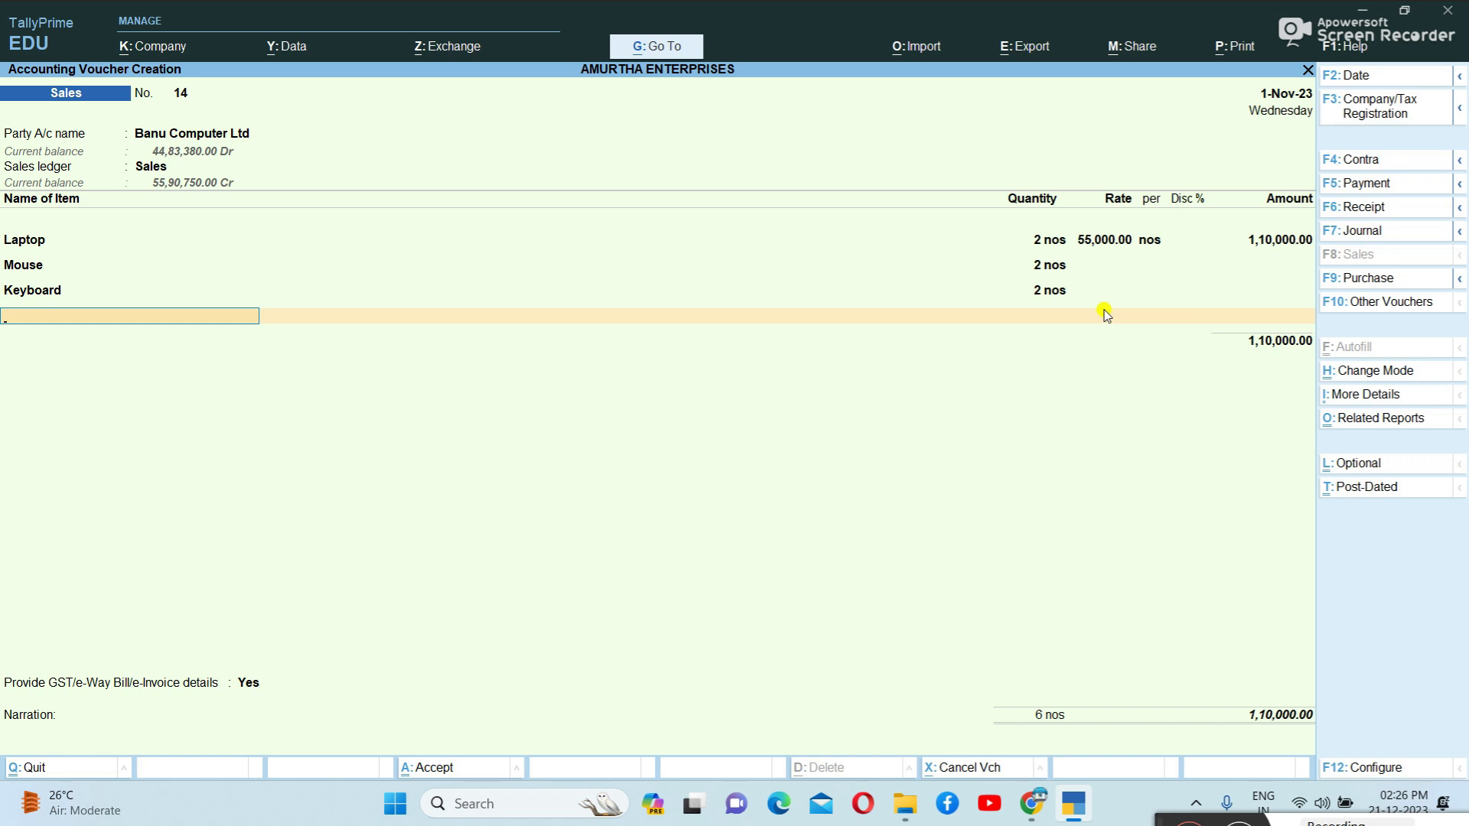
- End the item list and add the tax ledgers Output Sgst and Output Cgst to the voucher
key("Return")
key("Return")
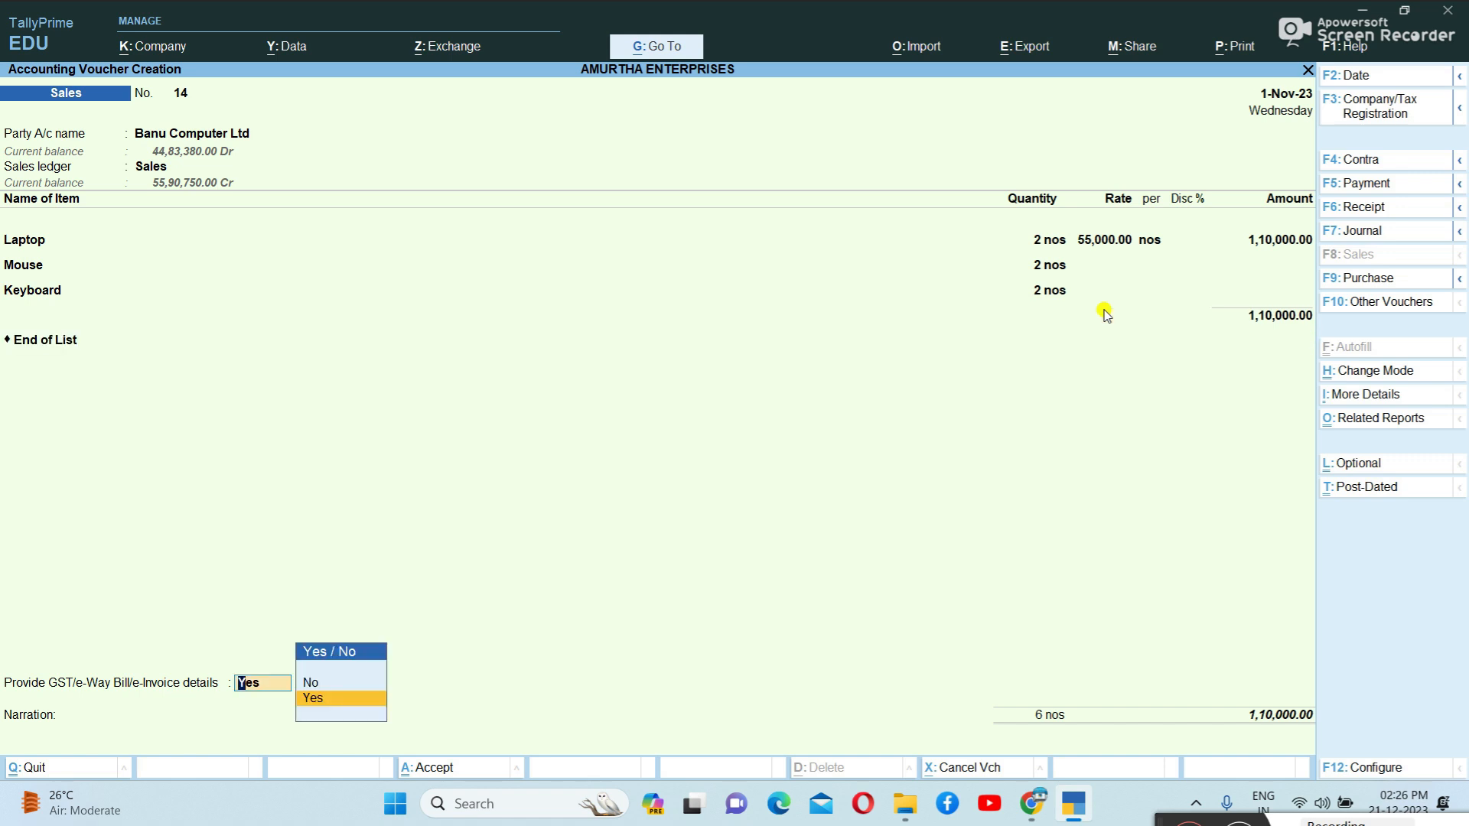
key("Up")
key("BackSpace")
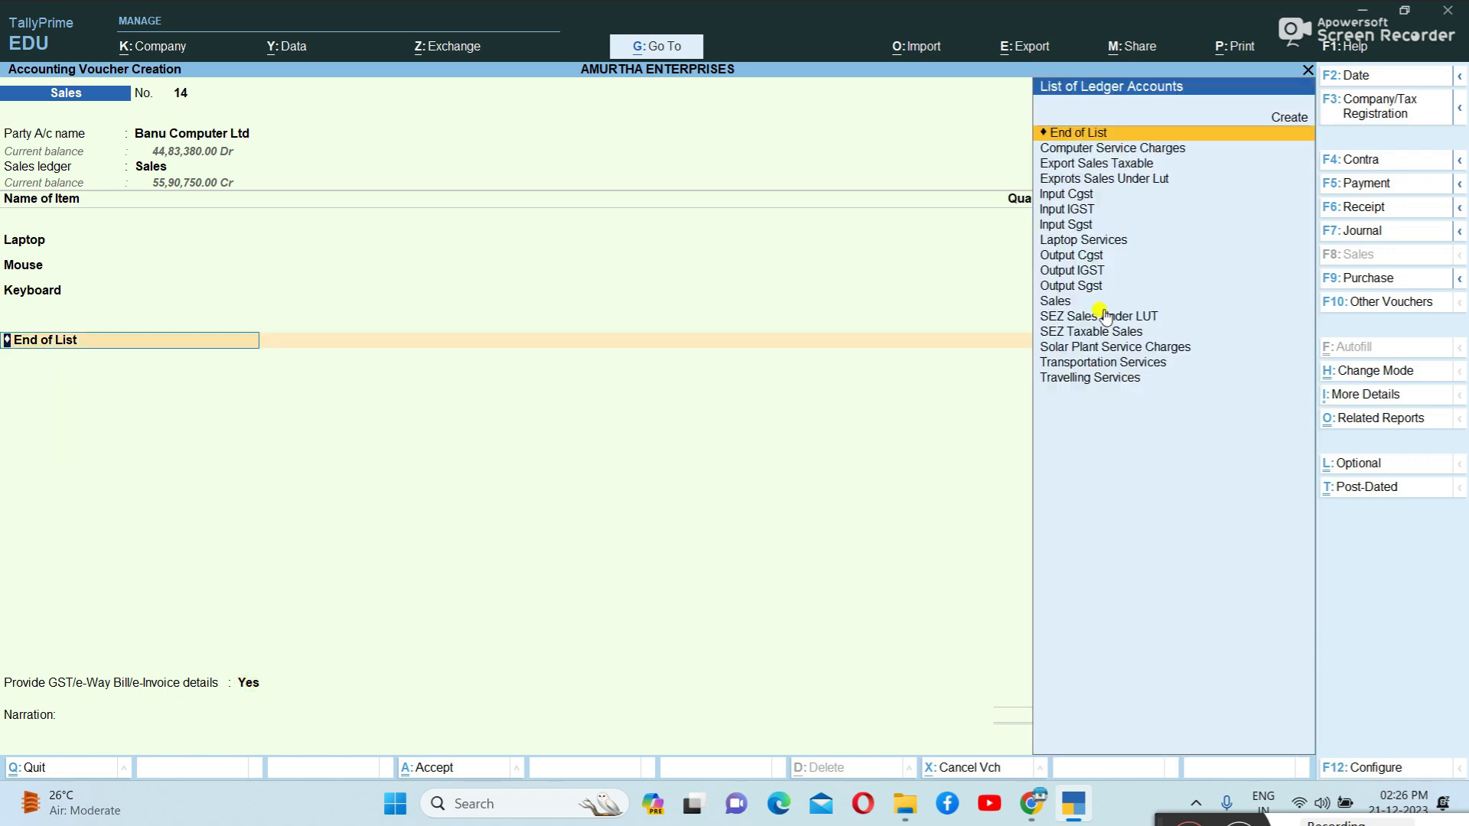
type("O")
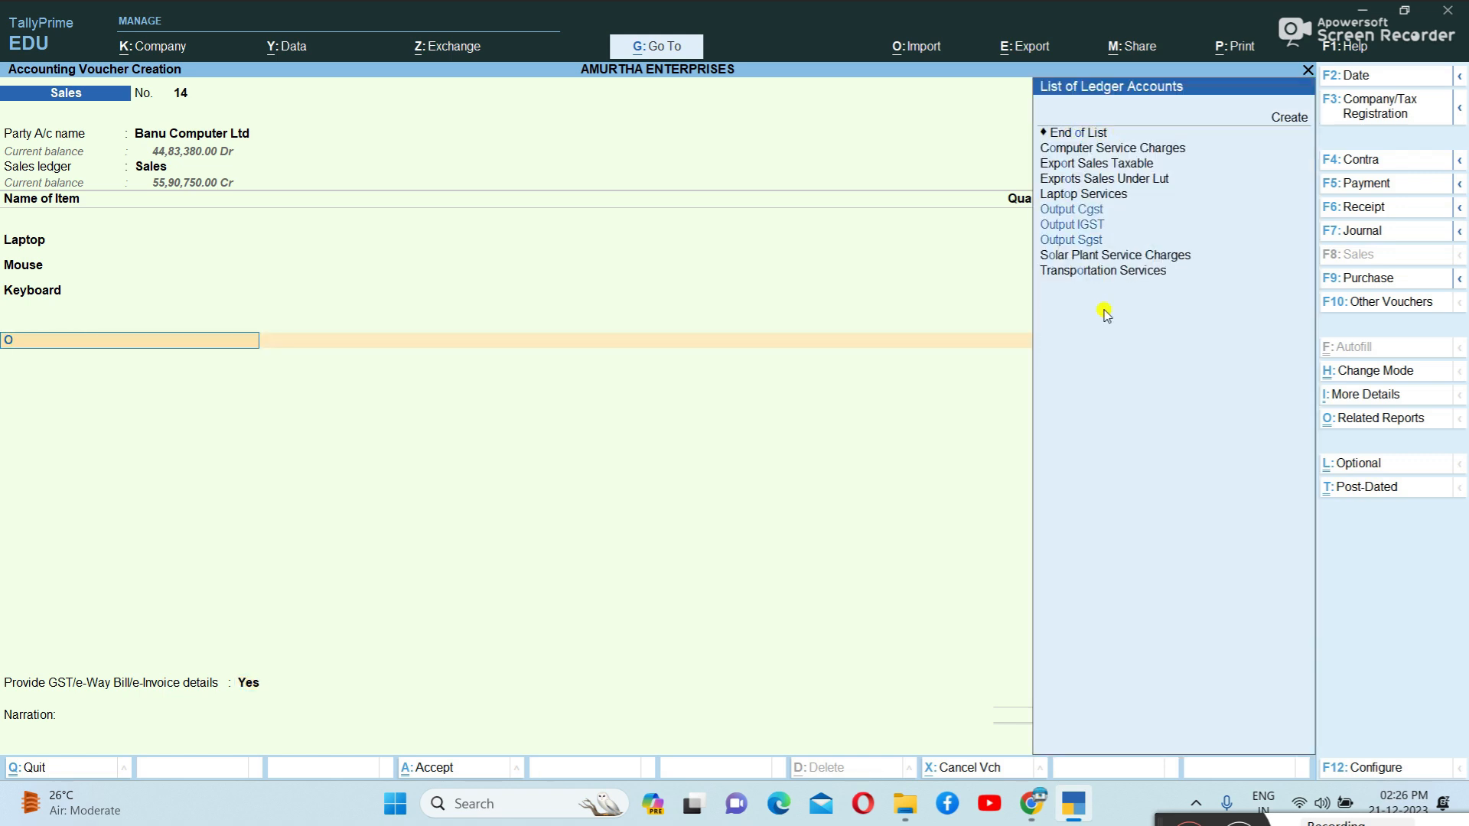
key("Down")
key("Down")
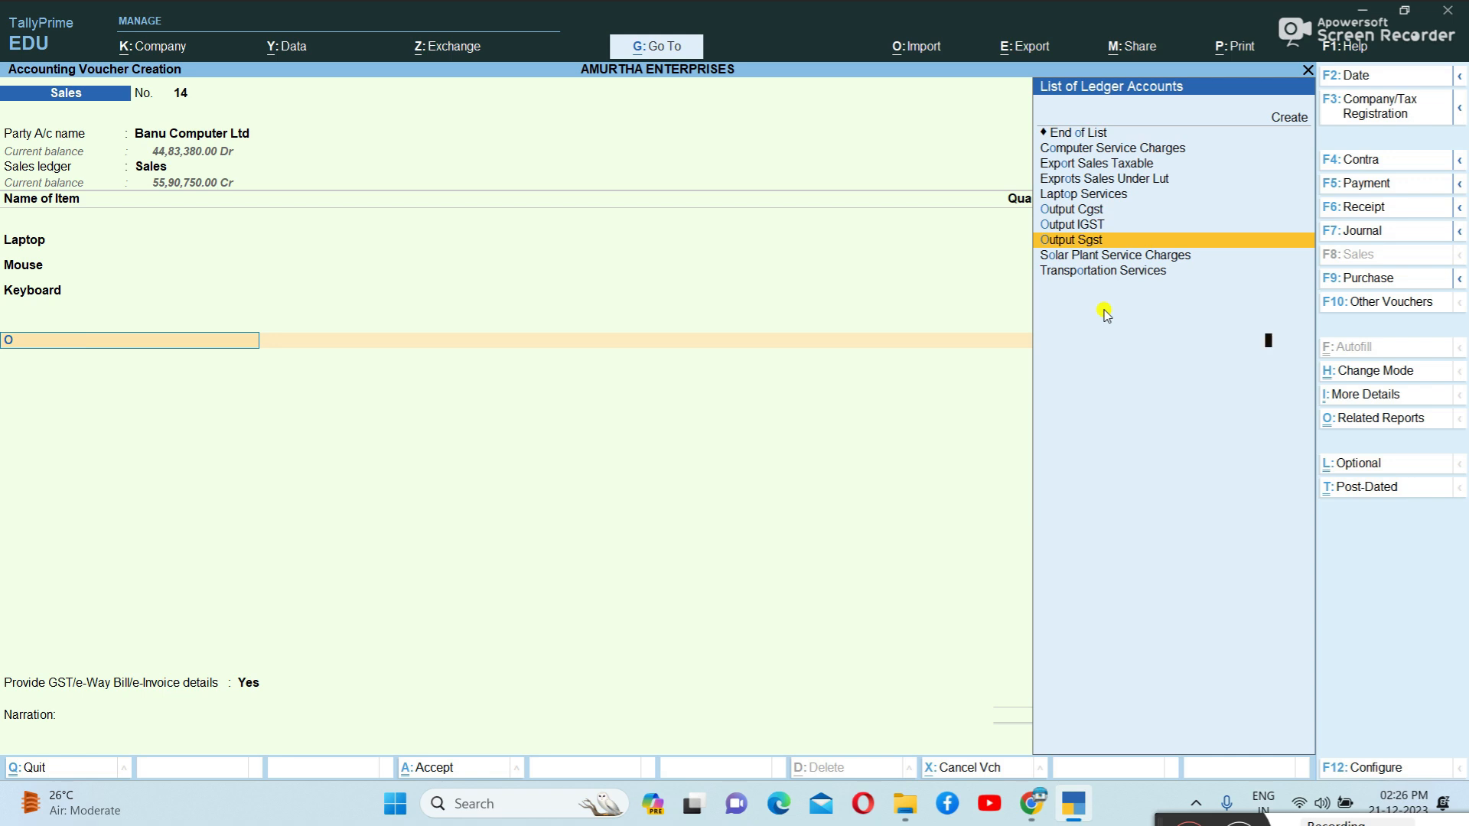
key("Return")
key("Return")
type("Ou")
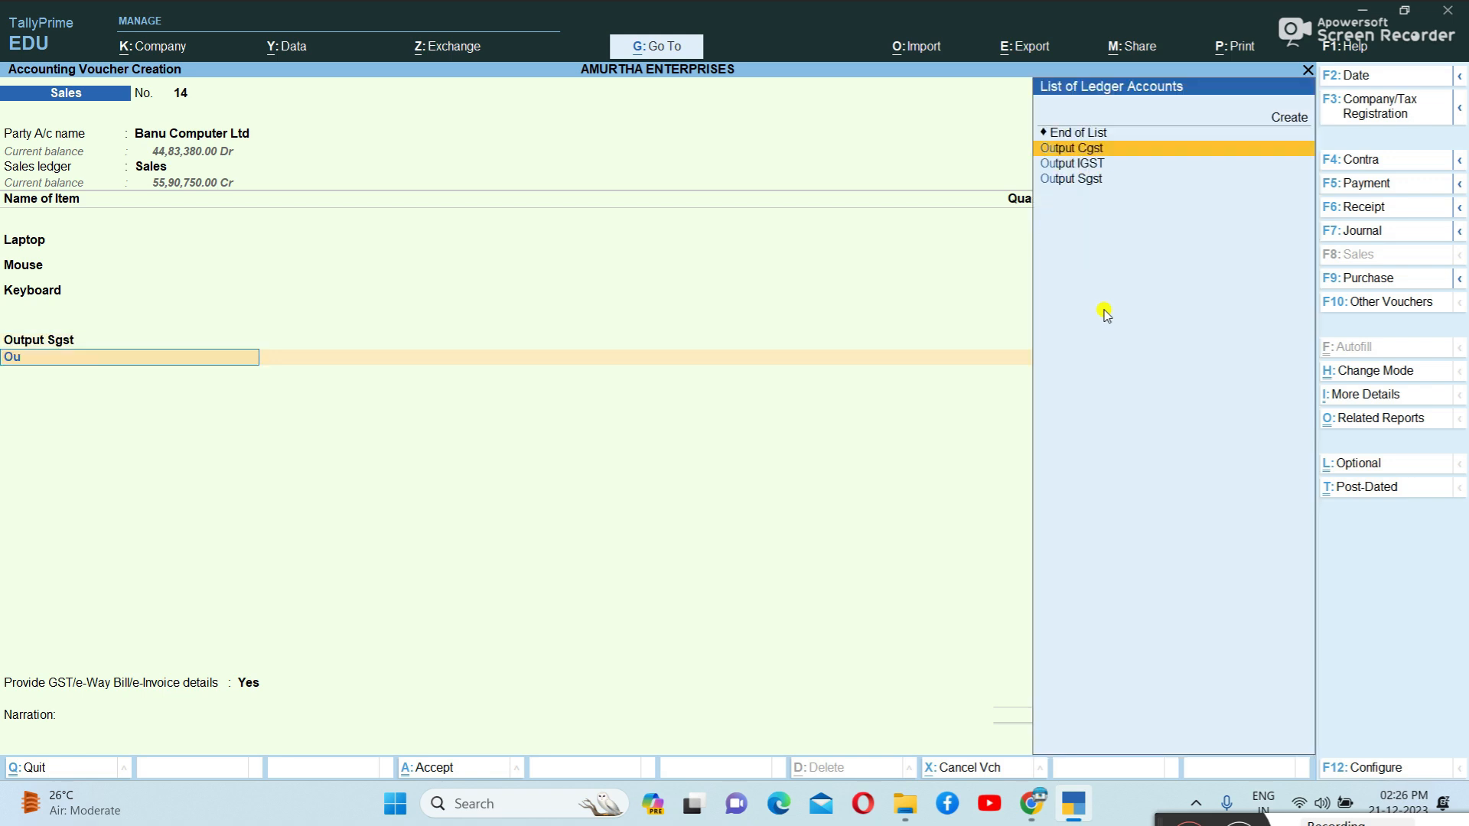
key("Return")
key("Return")
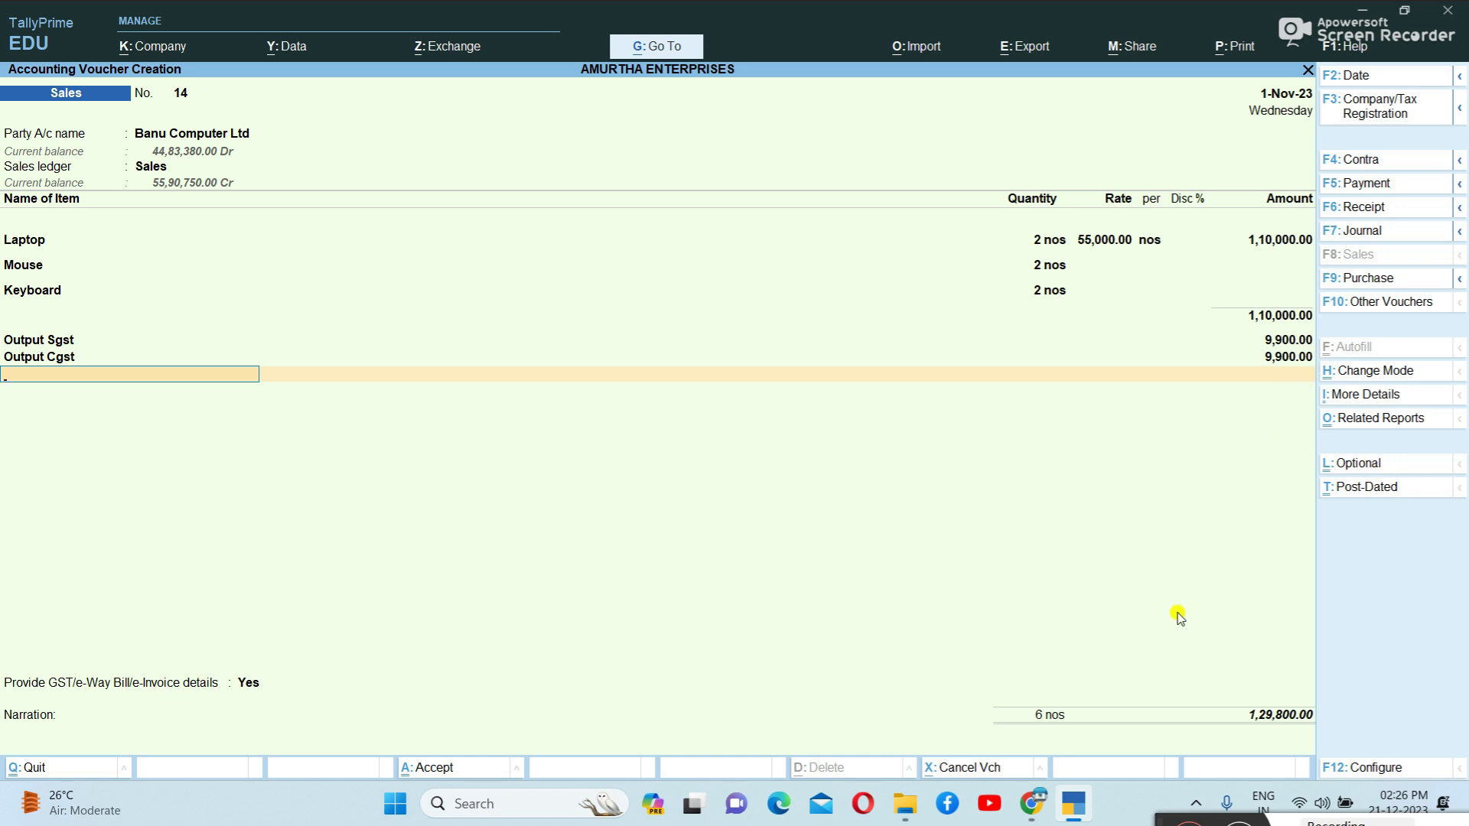
- End the ledger list and set the GST/e-Way Bill/e-Invoice details option to No
key("Return")
key("Up")
key("Return")
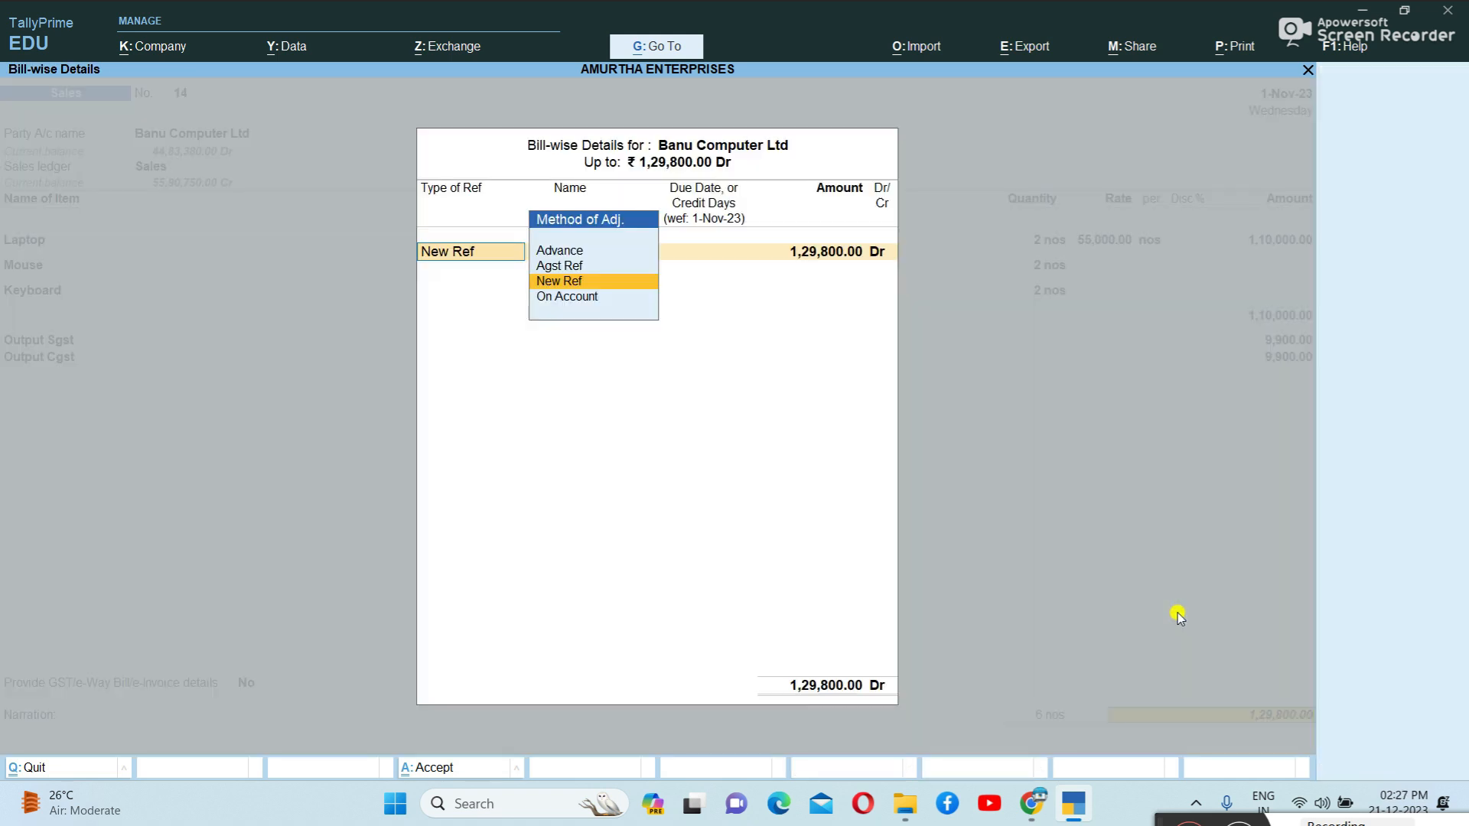
- Accept the New Ref bill-wise details and save the voucher without sending it for e-Invoice and e-Way Bill generation
key("Return")
key("Return")
key("Return")
key("Return")
key("Return")
key("Return")
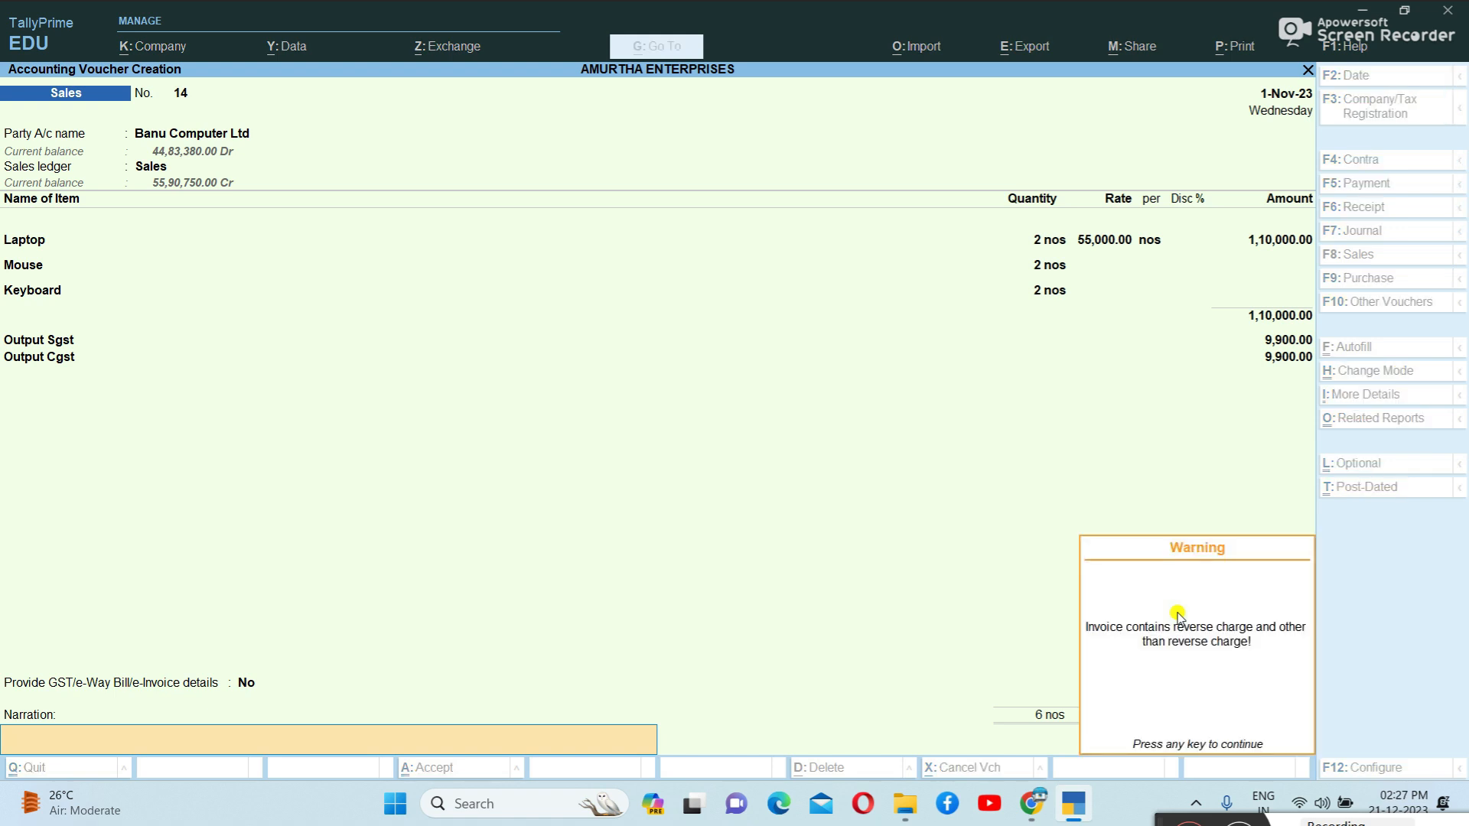
key("Return")
key("Return")
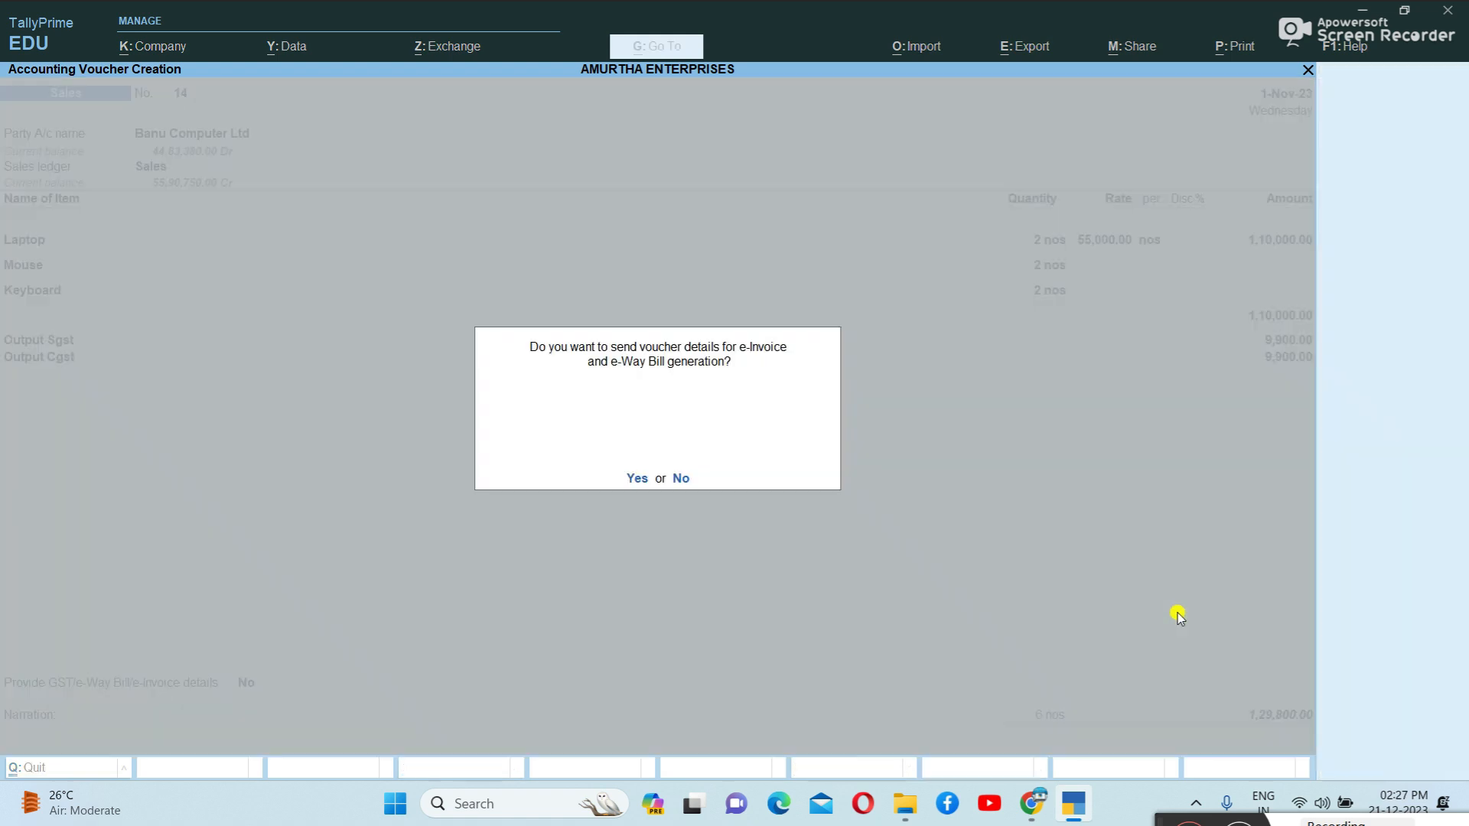
key("n")
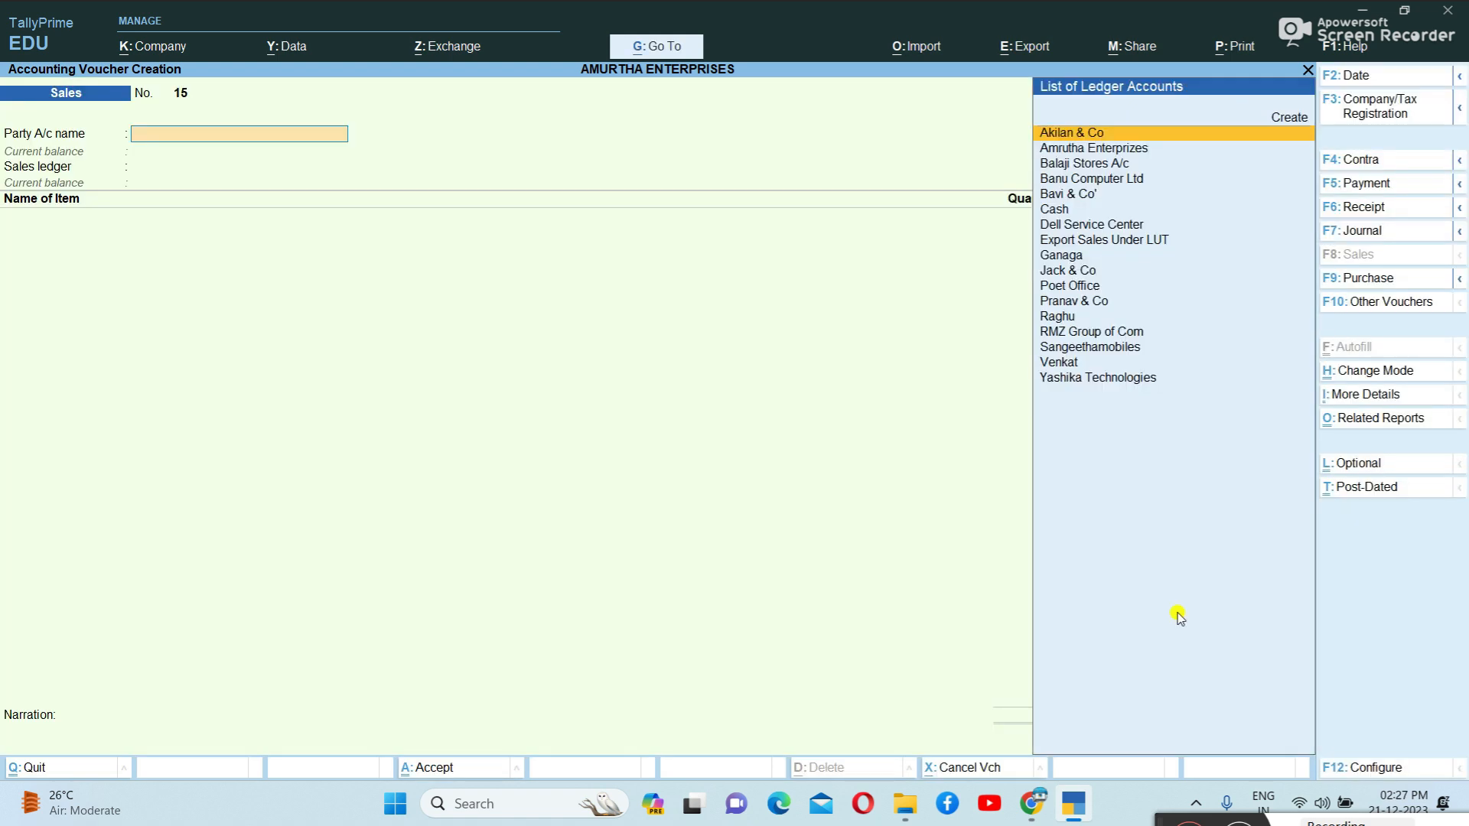
- Leave voucher creation and open the Stock Summary report
key("Escape")
key("y")
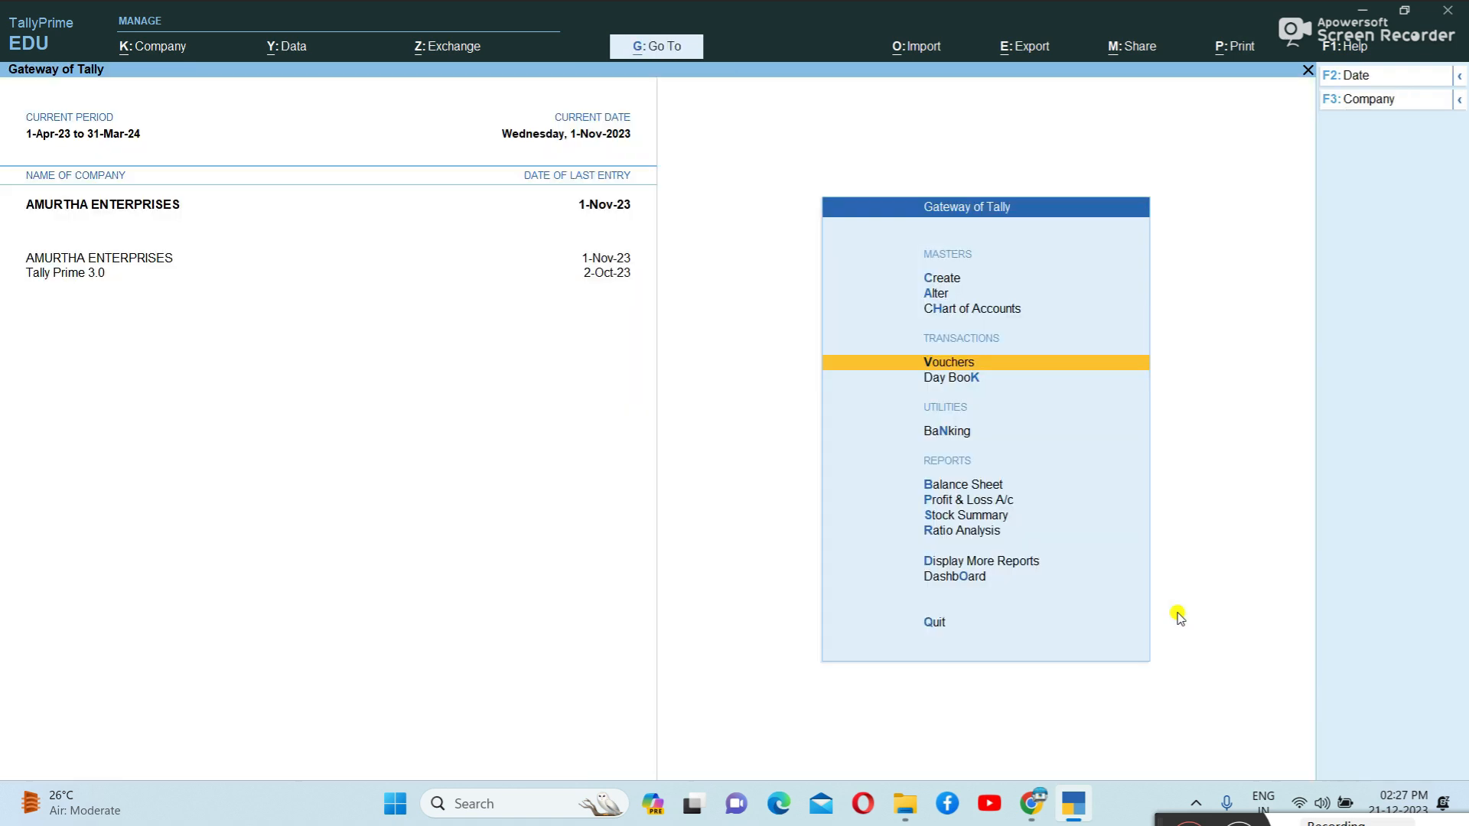
key("Down")
key("Down")
key("Down")
key("Down")
key("Down")
key("Return")
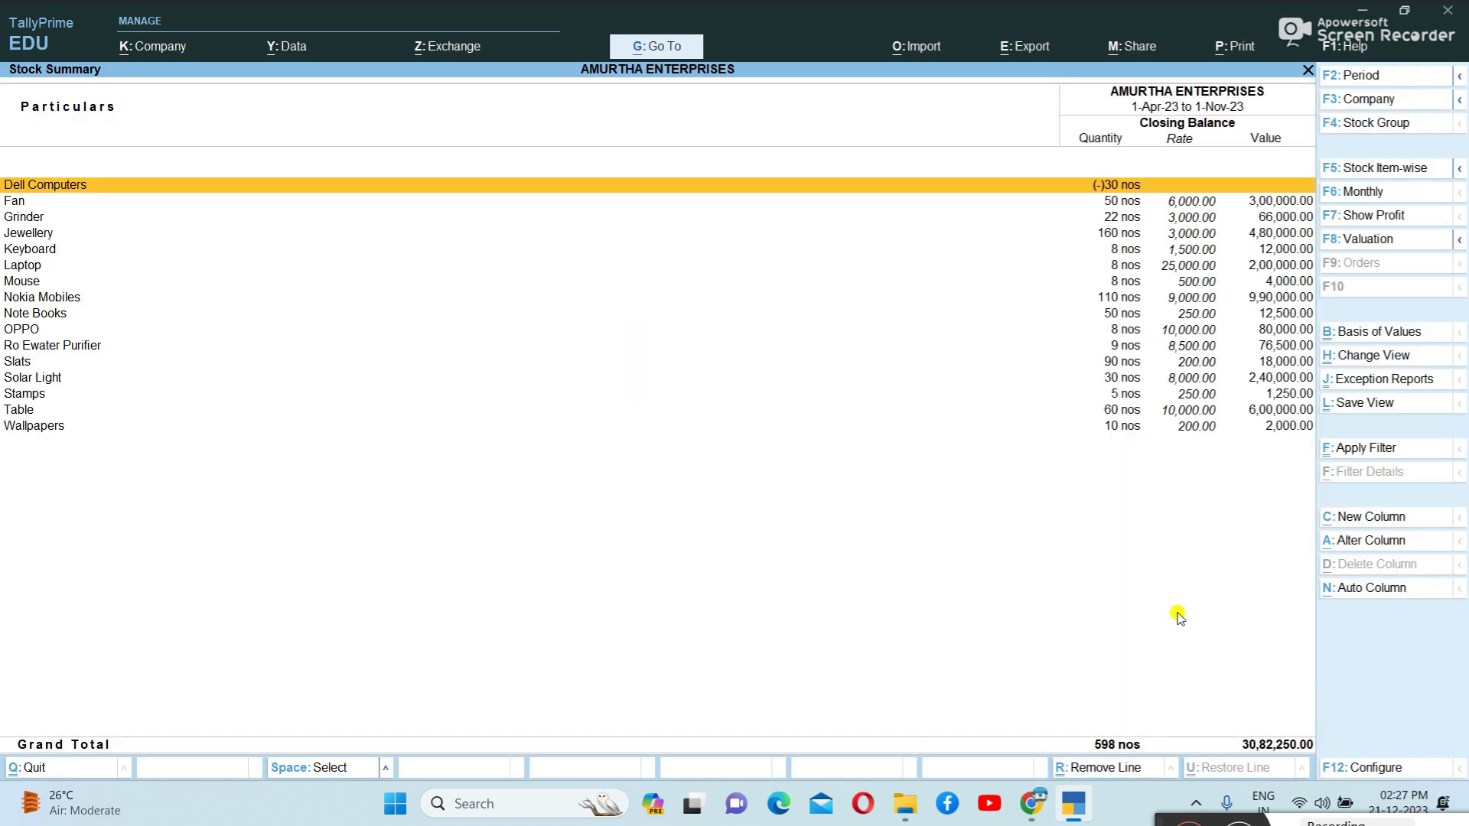
- Examine Ro Ewater Purifier's November stock vouchers and its Banu Computer Ltd sales voucher, then return to the Stock Summary
key("Down")
key("Down")
key("Down")
key("Down")
key("Down")
key("Down")
key("Down")
key("Down")
key("Down")
key("Down")
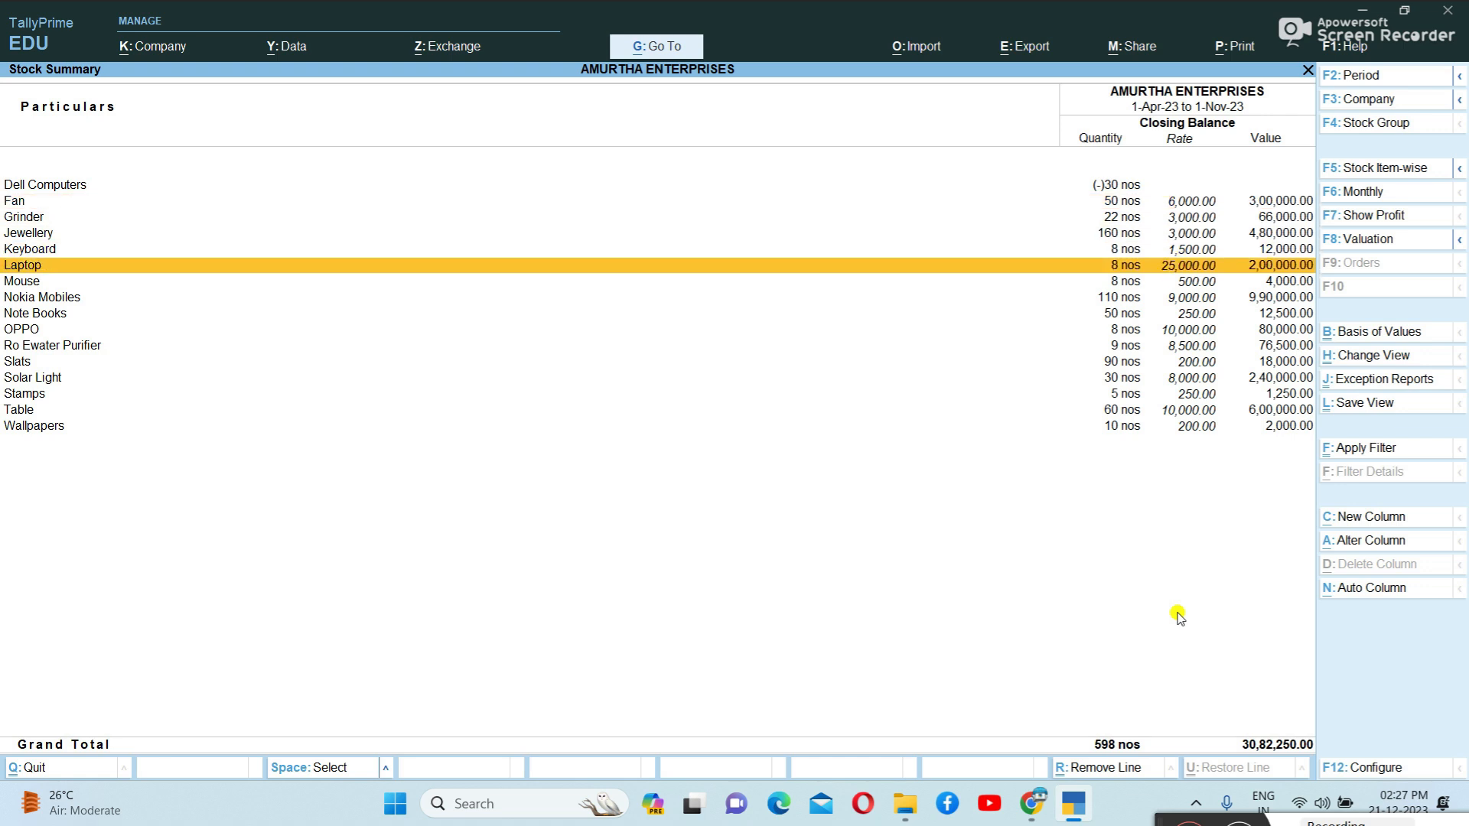
key("Return")
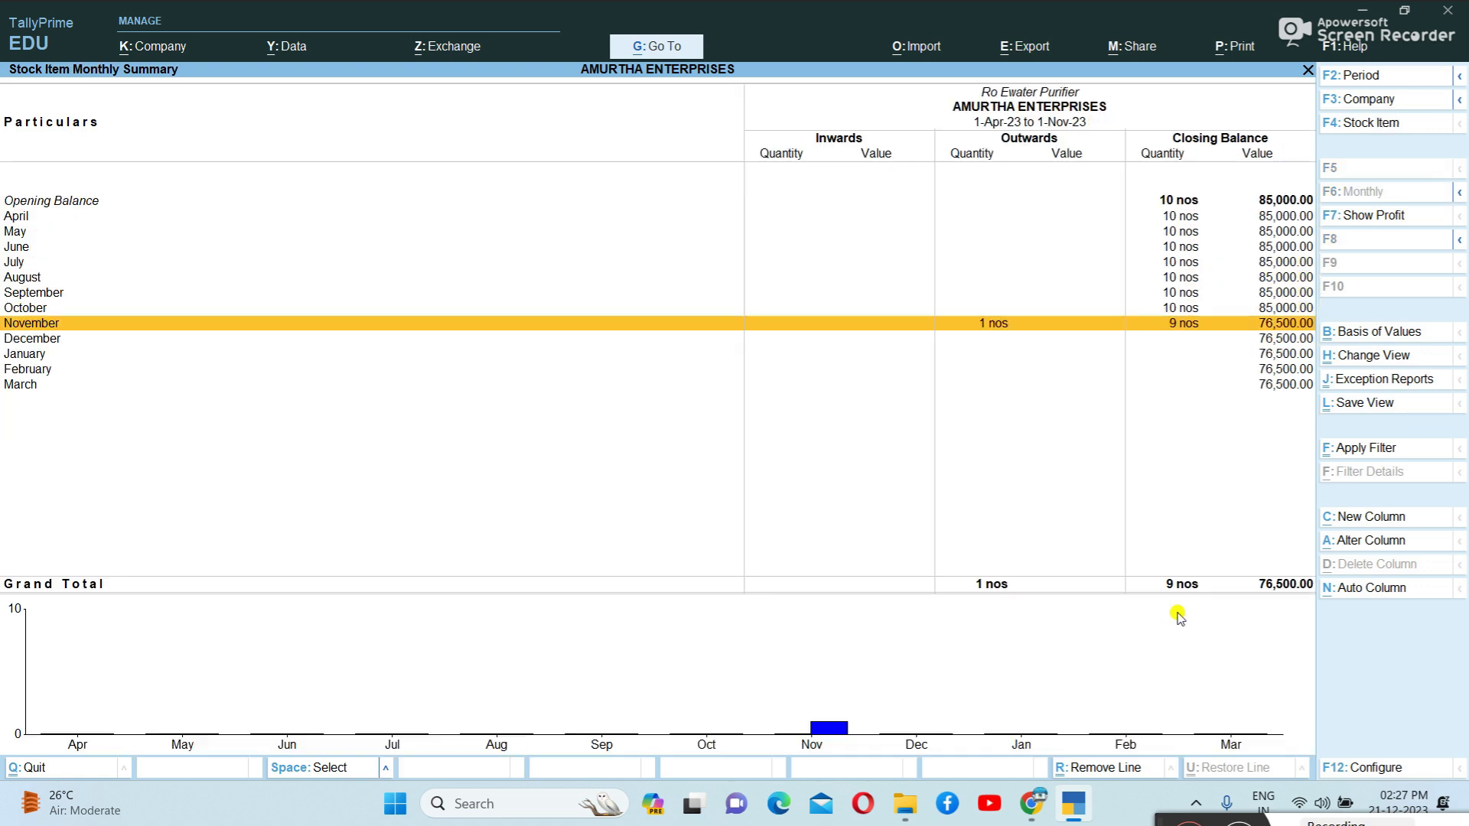
key("Return")
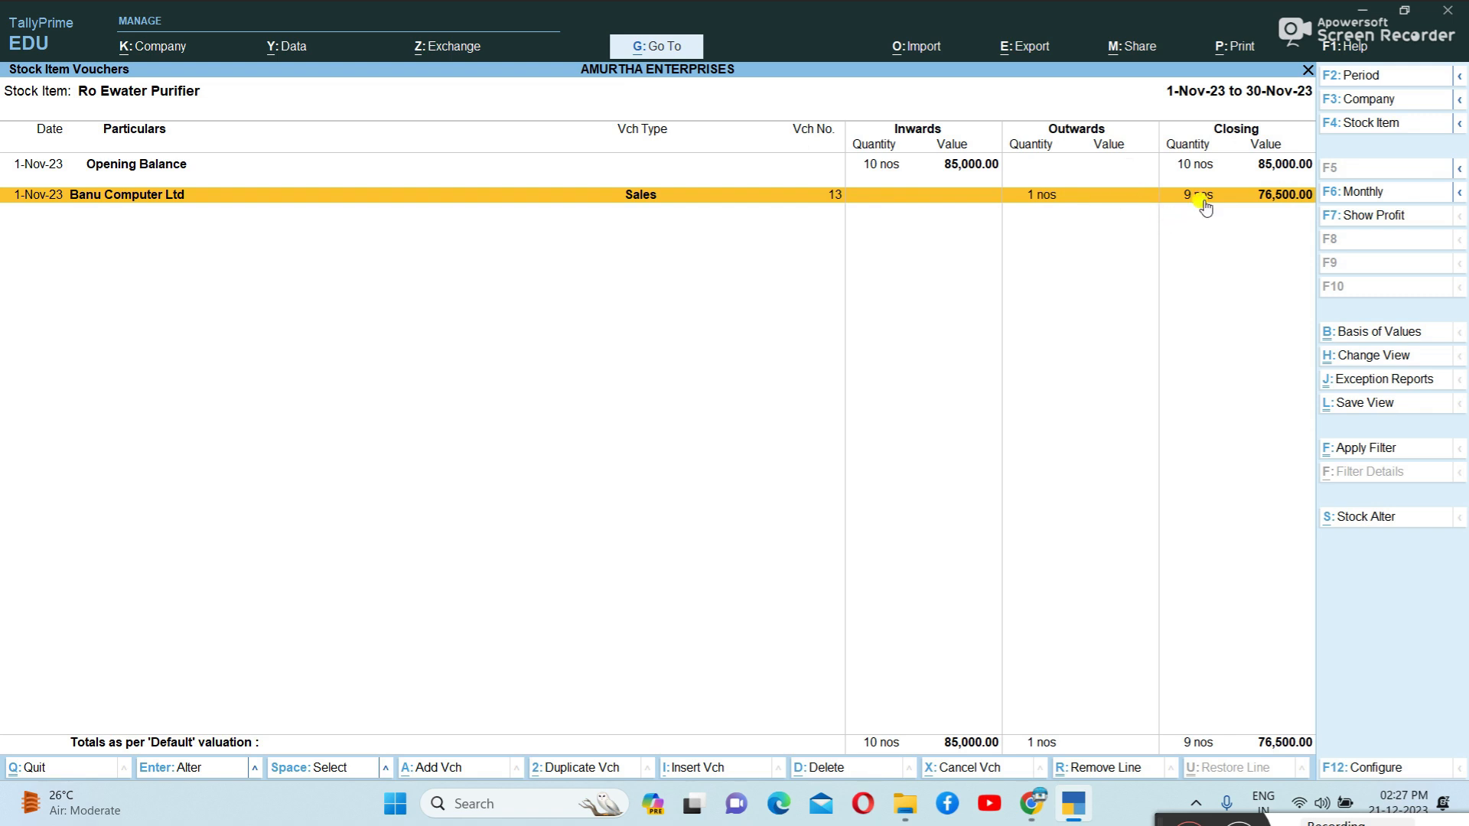
key("Return")
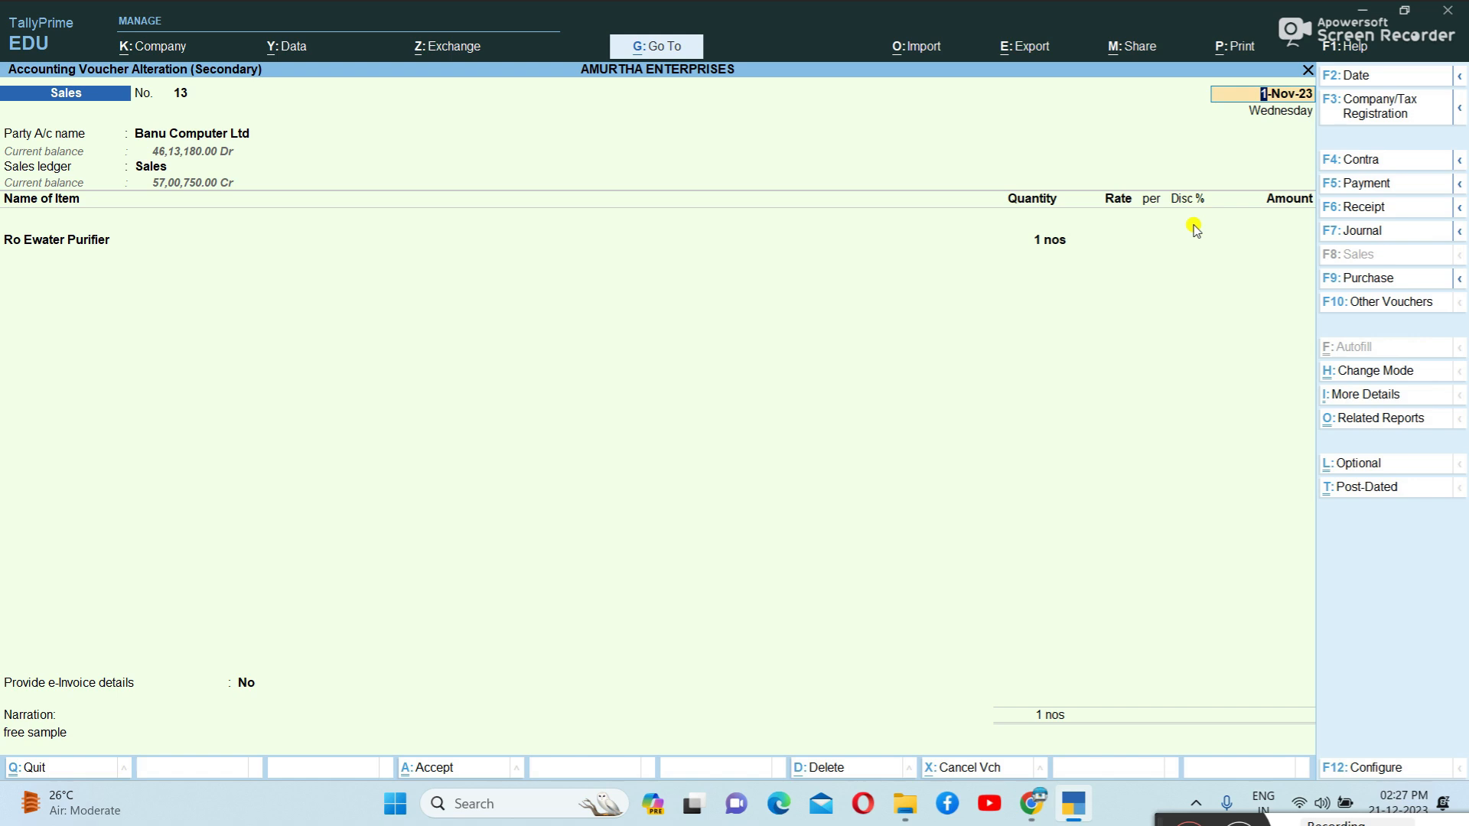
key("Escape")
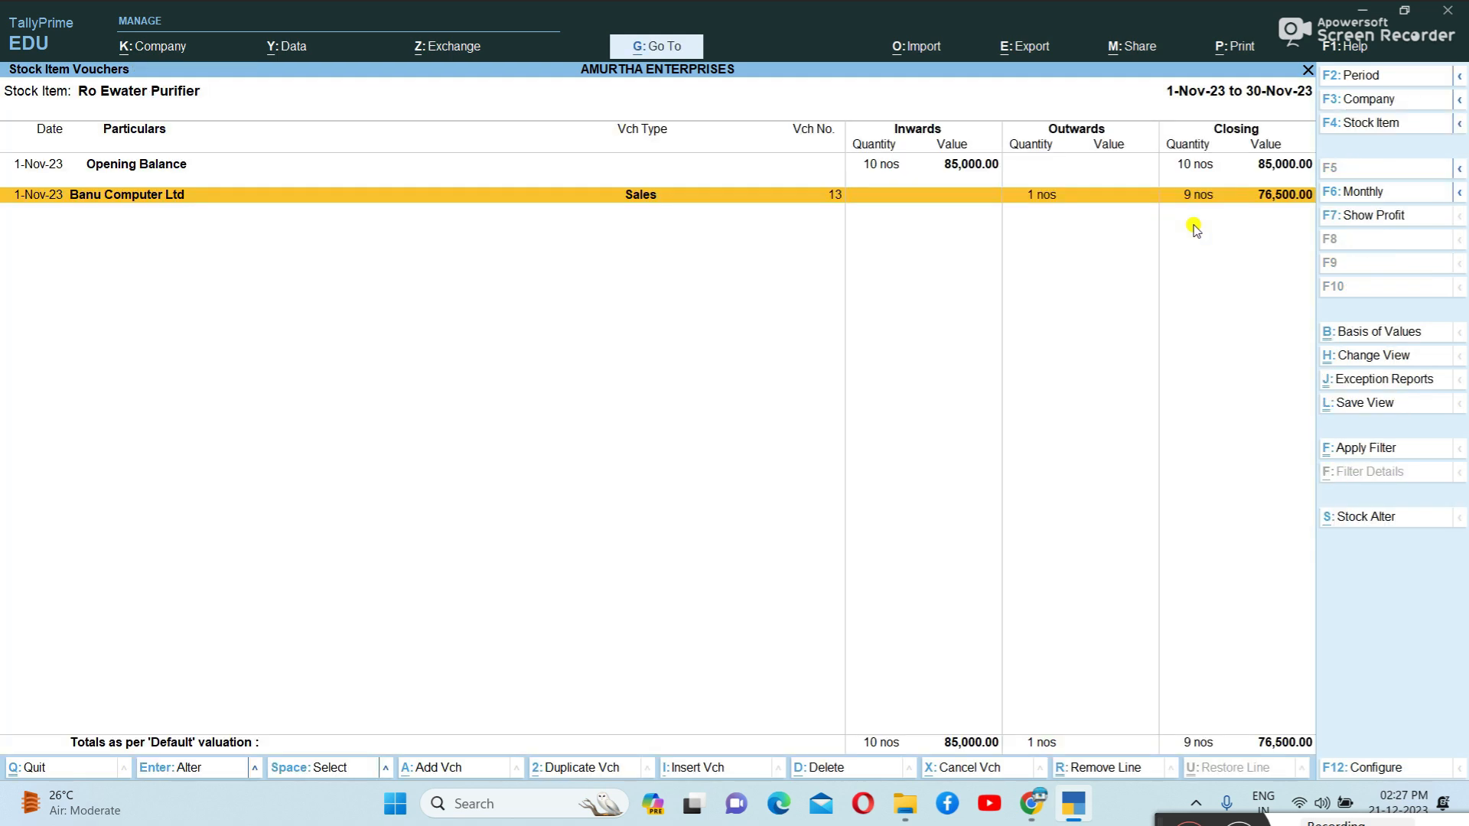
key("Escape")
key("Escape")
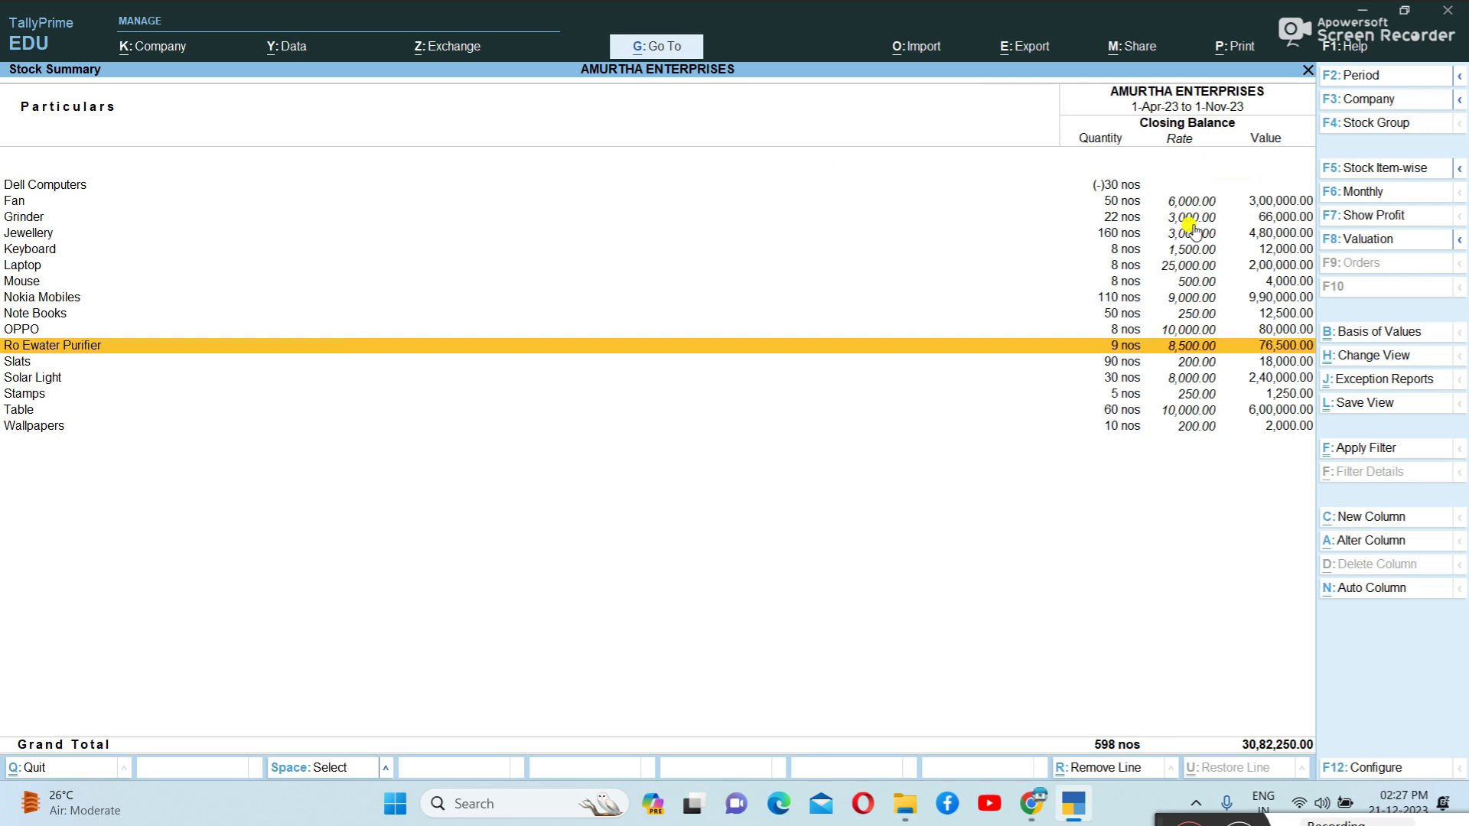
- Examine the Mouse item's monthly summary and November stock vouchers, and return to the Stock Summary
key("Down")
key("Down")
key("Down")
key("Up")
key("Up")
key("Up")
key("Up")
key("Up")
key("Up")
key("Up")
key("Return")
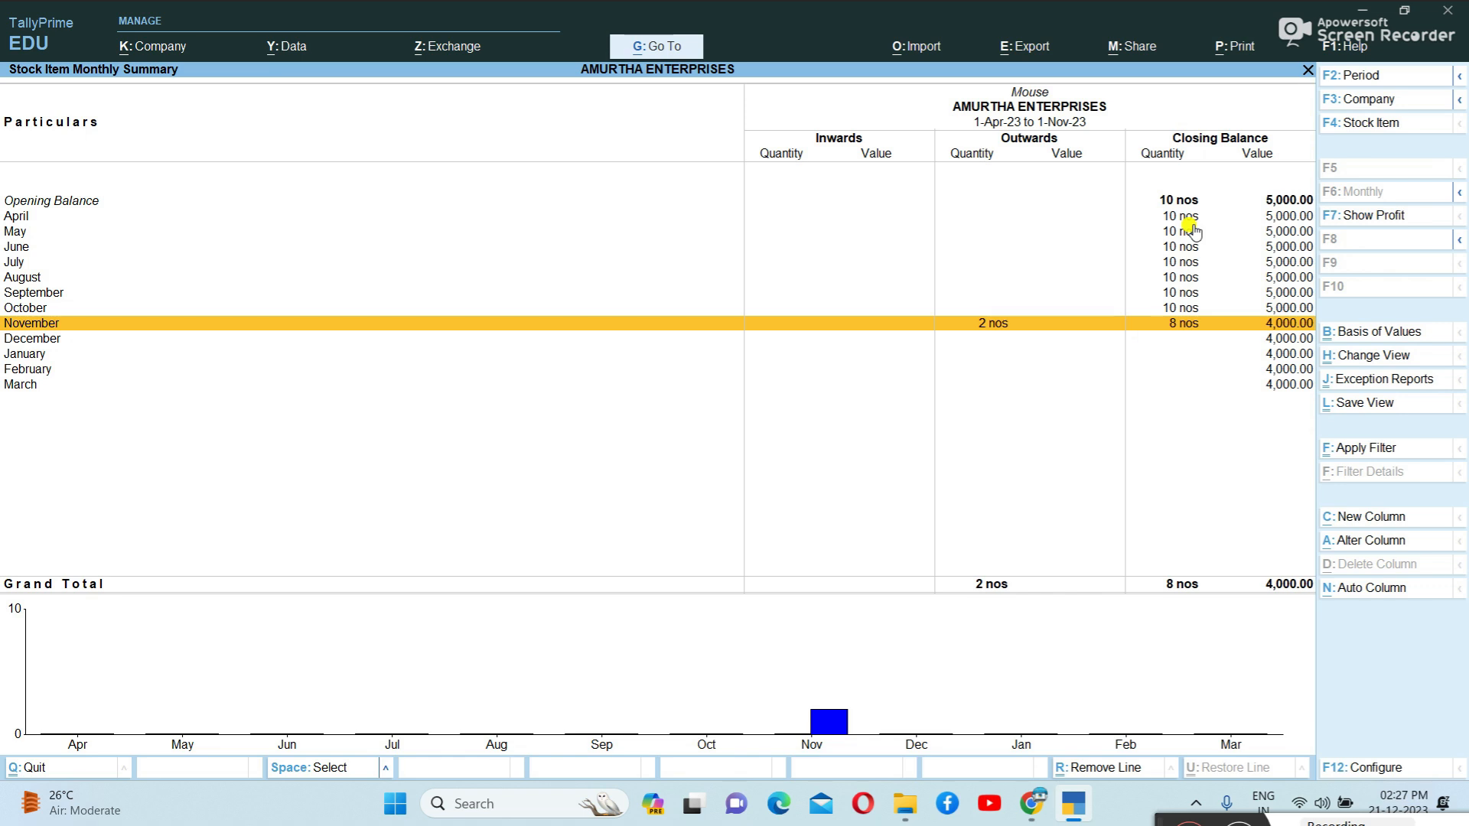
key("Return")
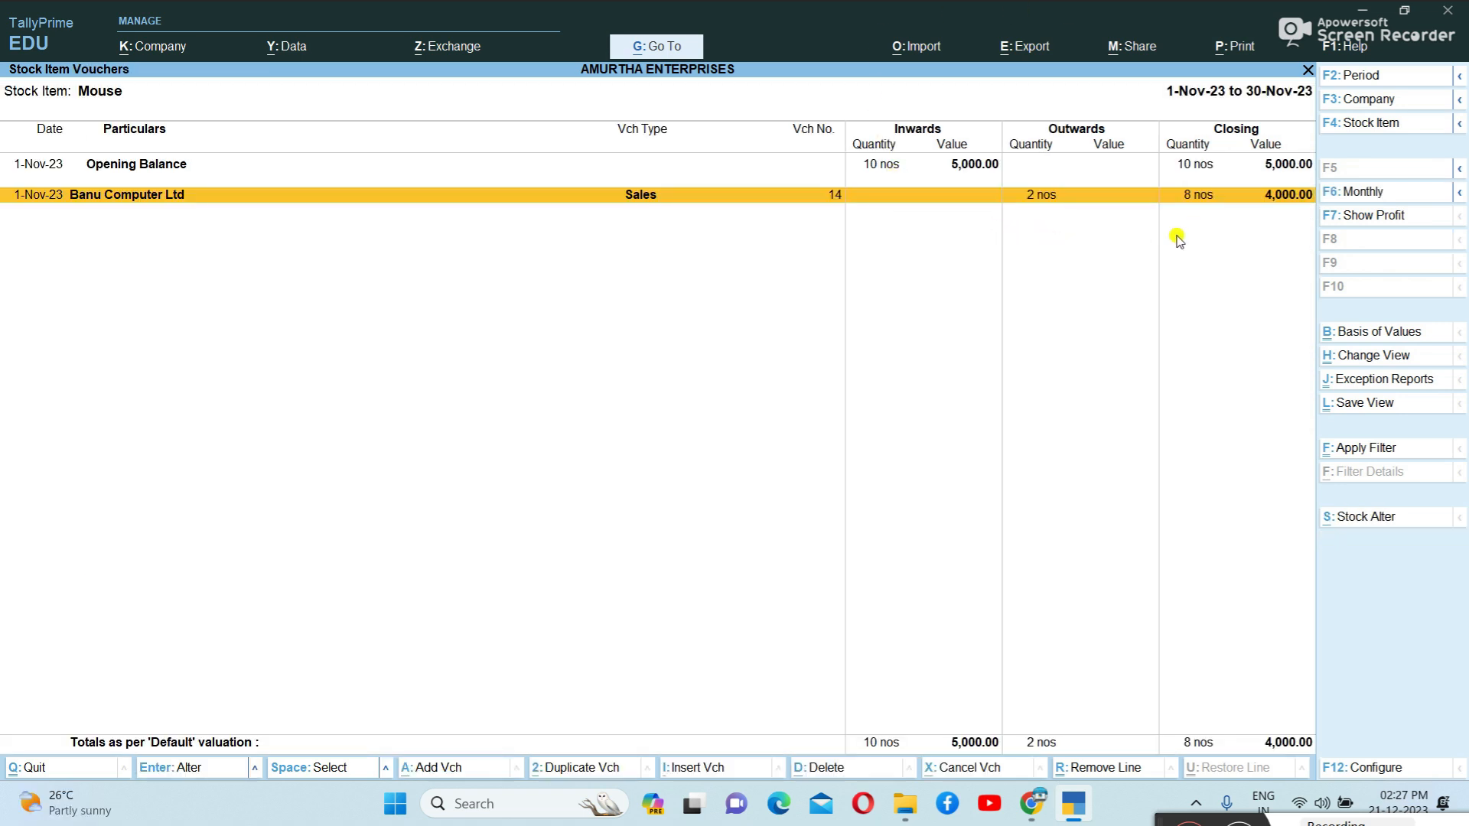
key("Escape")
key("Escape")
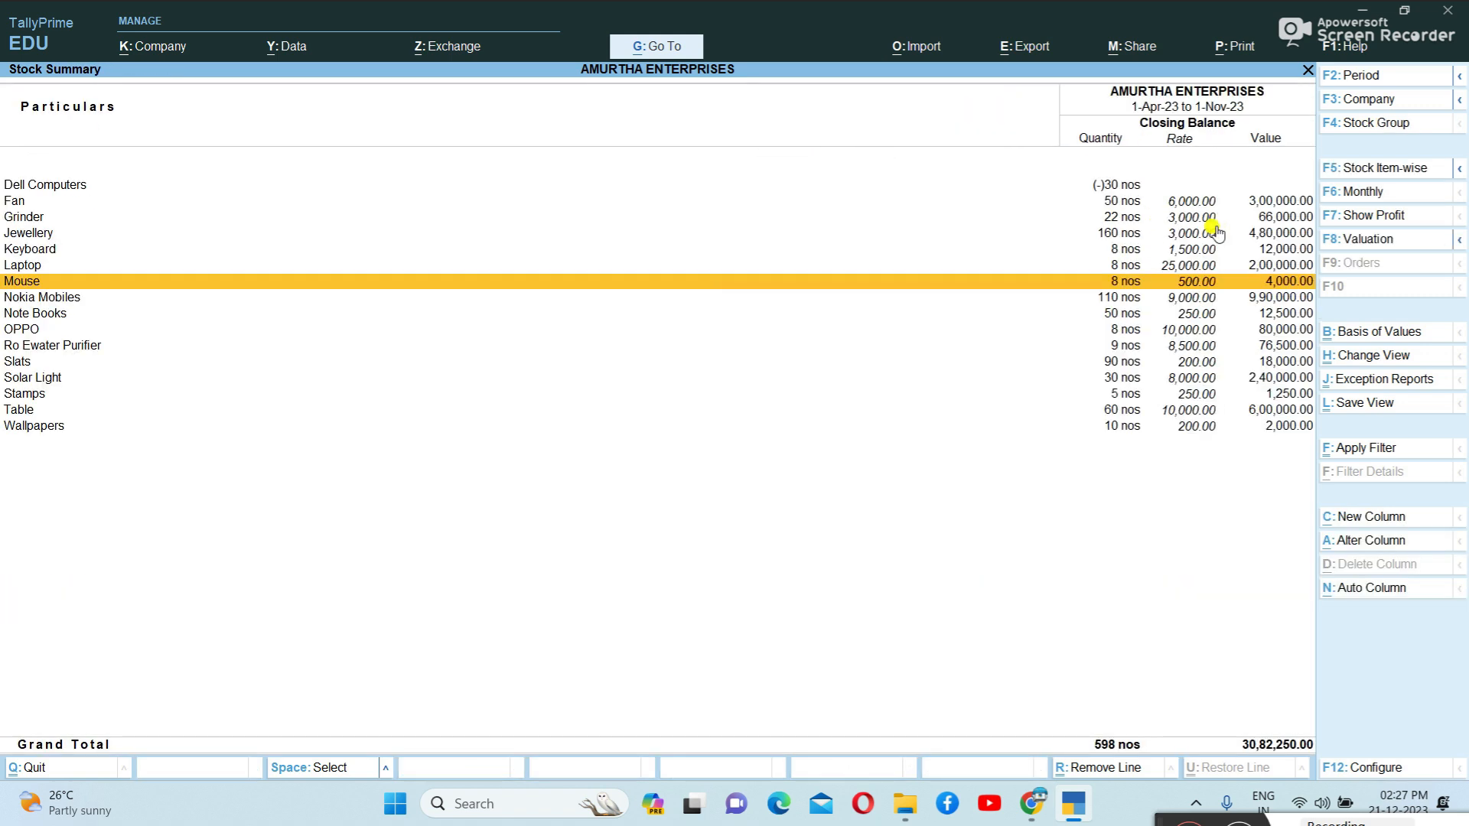
- Examine the Keyboard item's monthly summary and November stock vouchers, and return to the Stock Summary
key("Down")
key("Down")
key("Down")
key("Down")
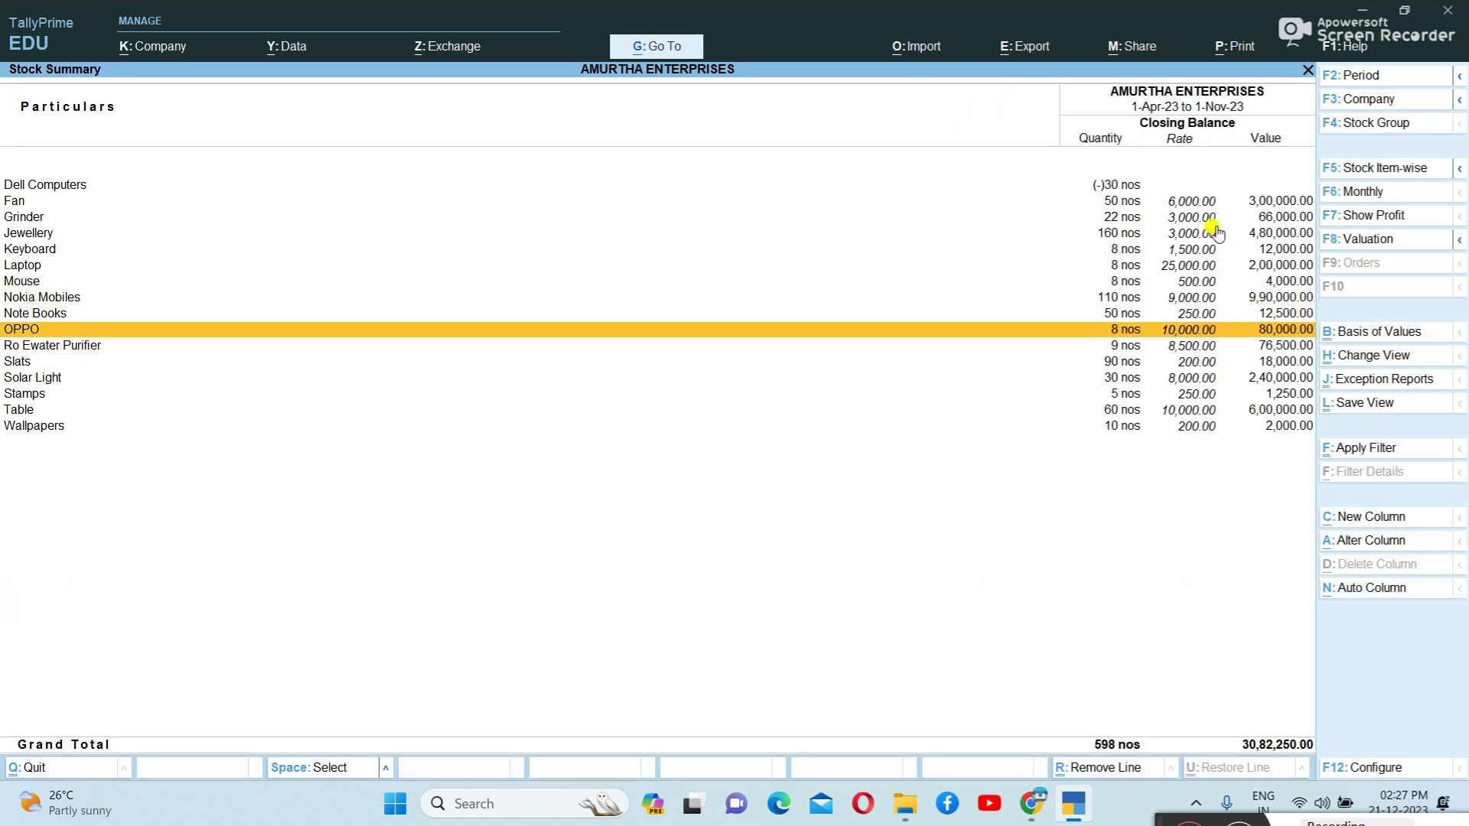
key("Up")
key("Up")
key("Up")
key("Up")
key("Up")
key("Up")
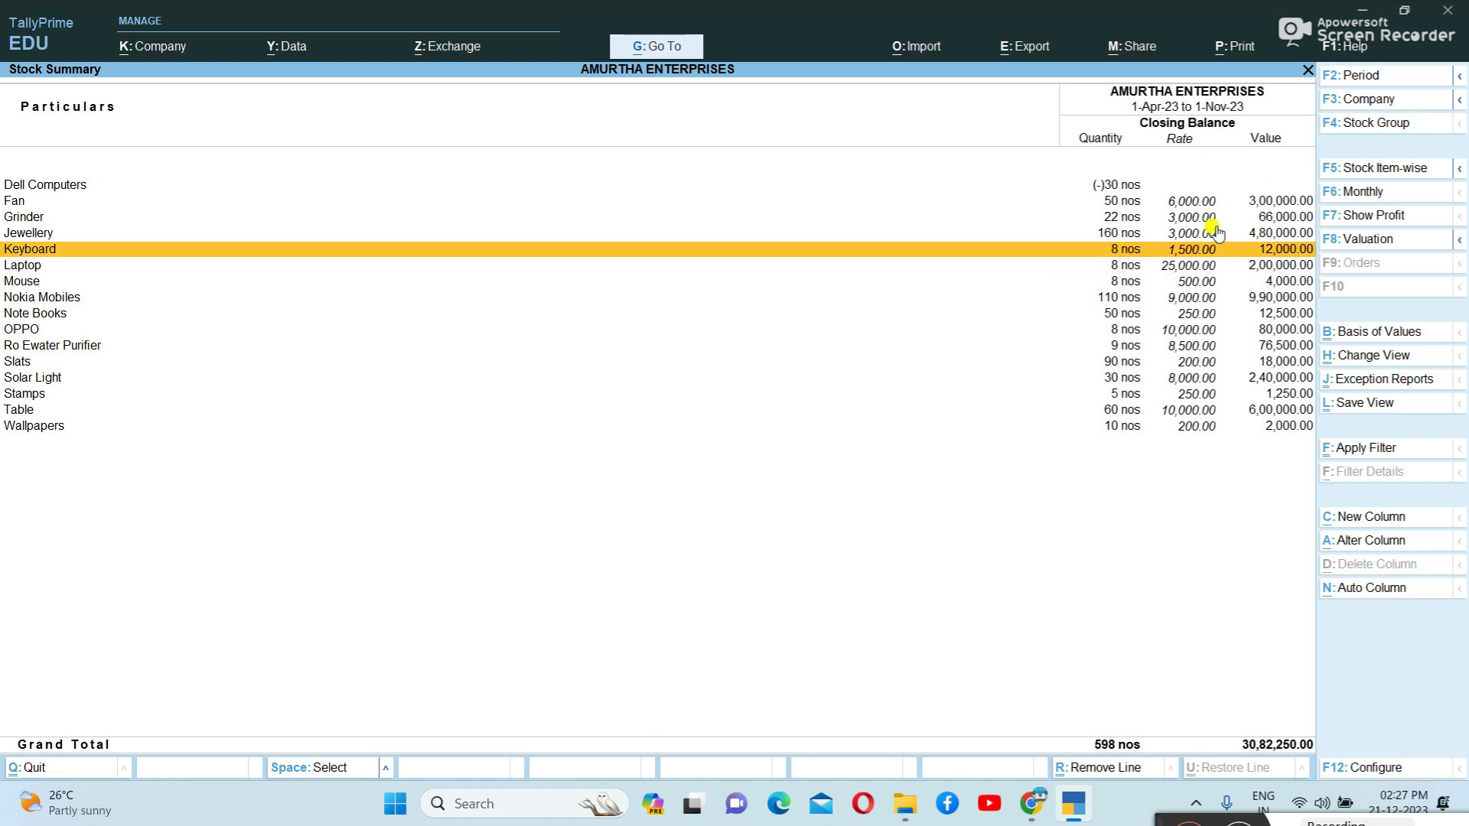
key("Return")
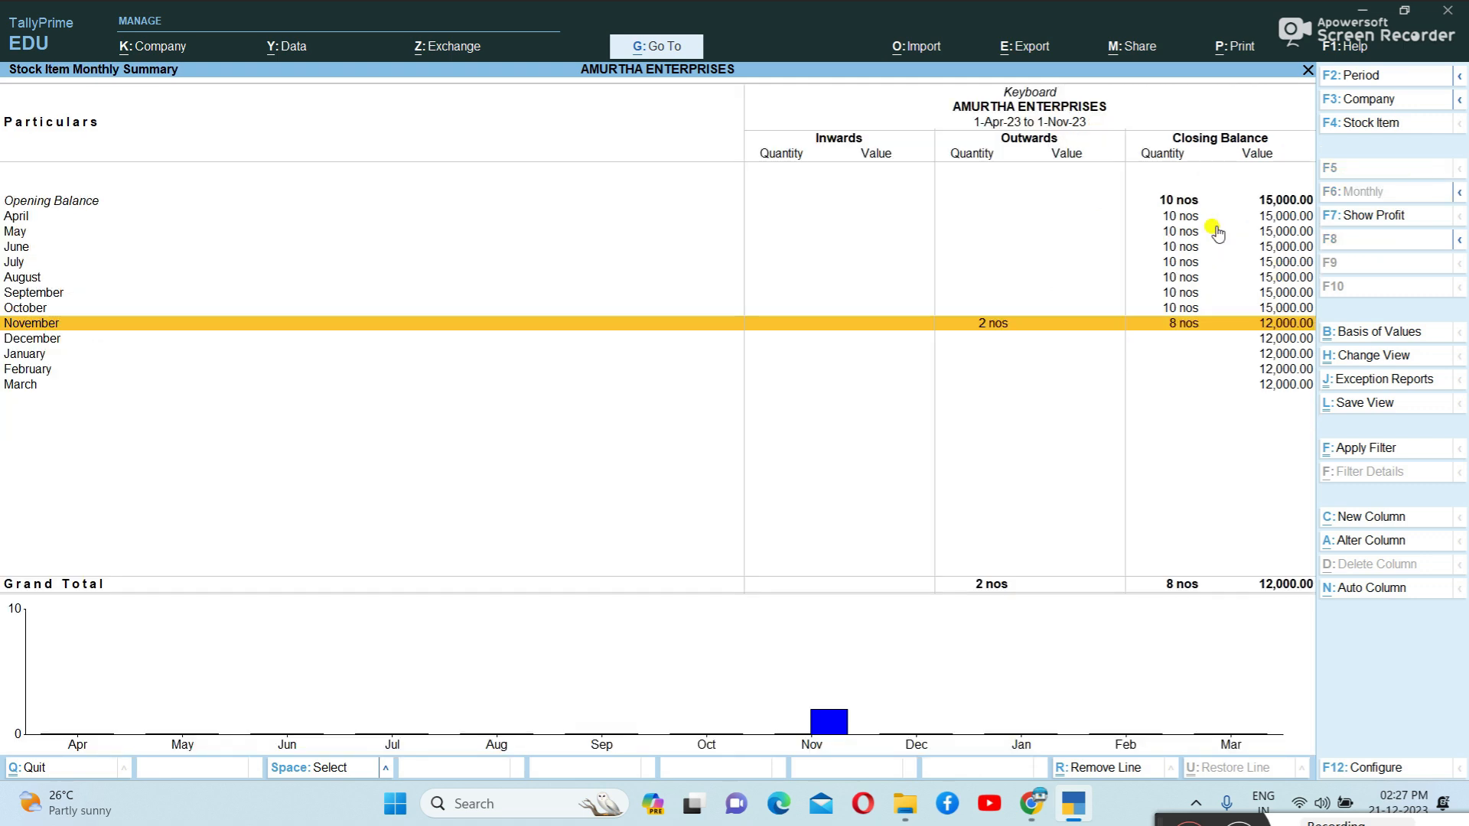
key("Return")
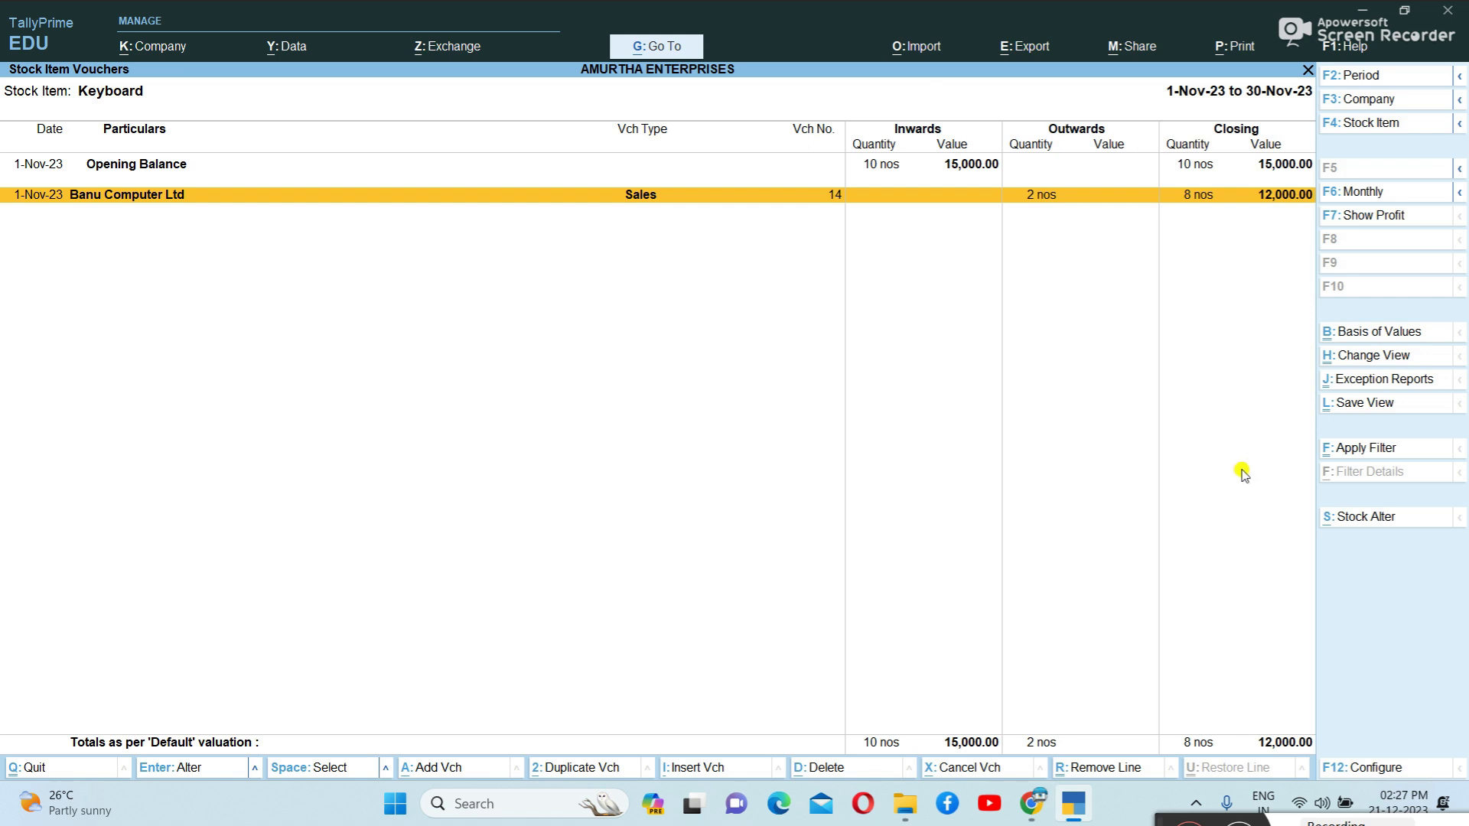
key("Escape")
key("Escape")
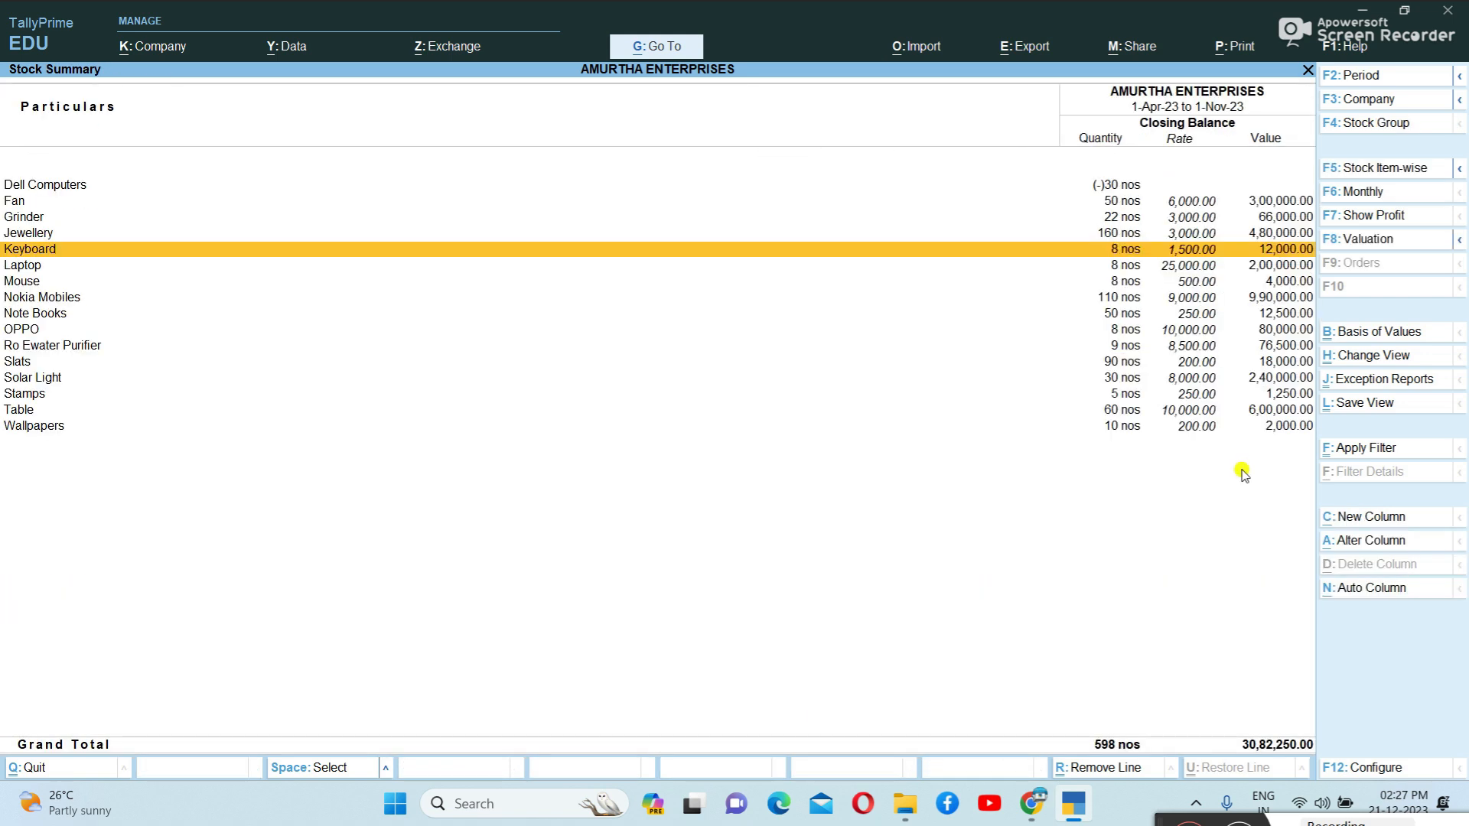
- Close the Stock Summary and return to the Gateway of Tally without quitting the program
key("Escape")
key("Escape")
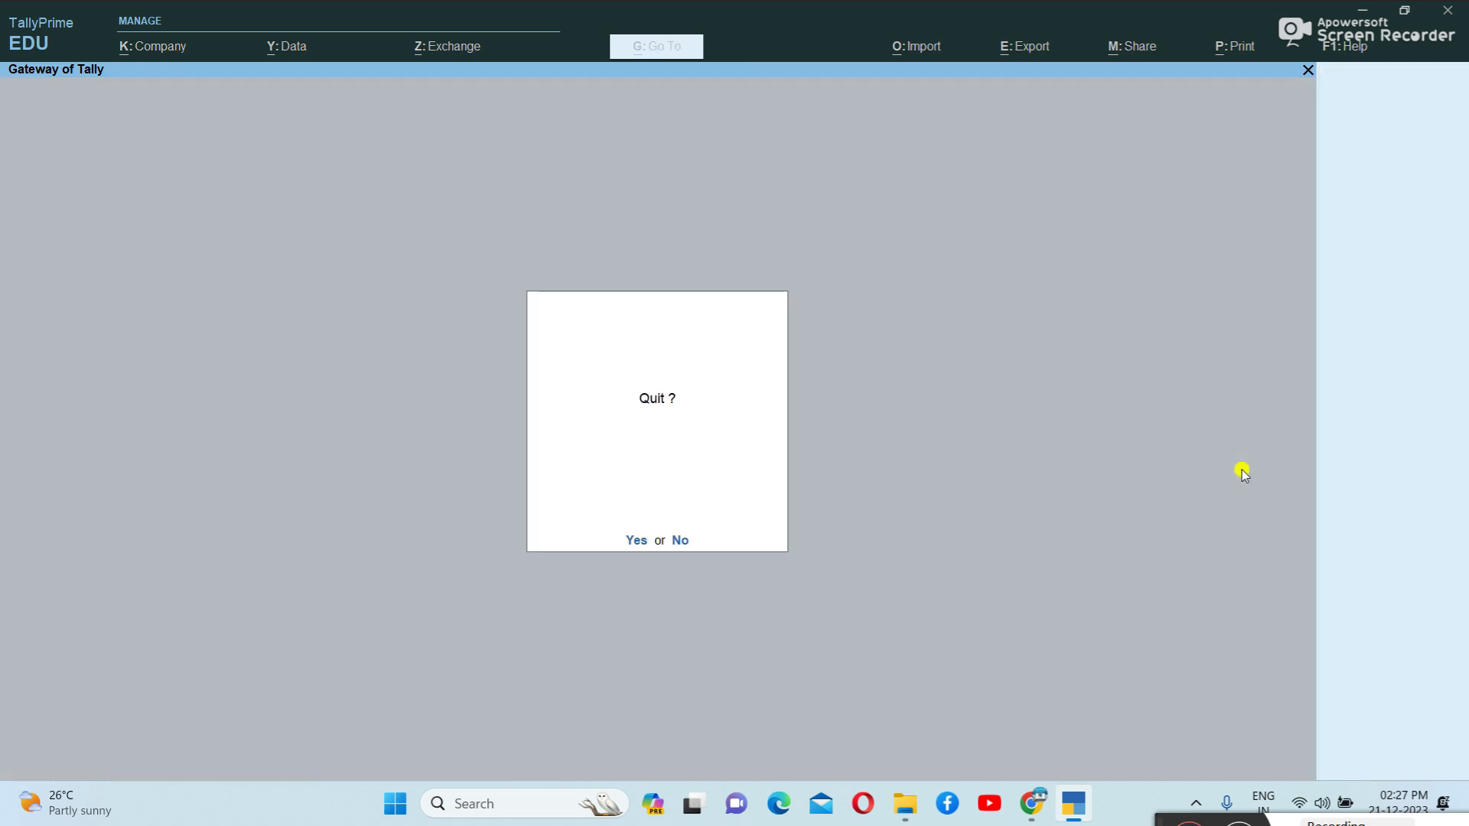
key("Escape")
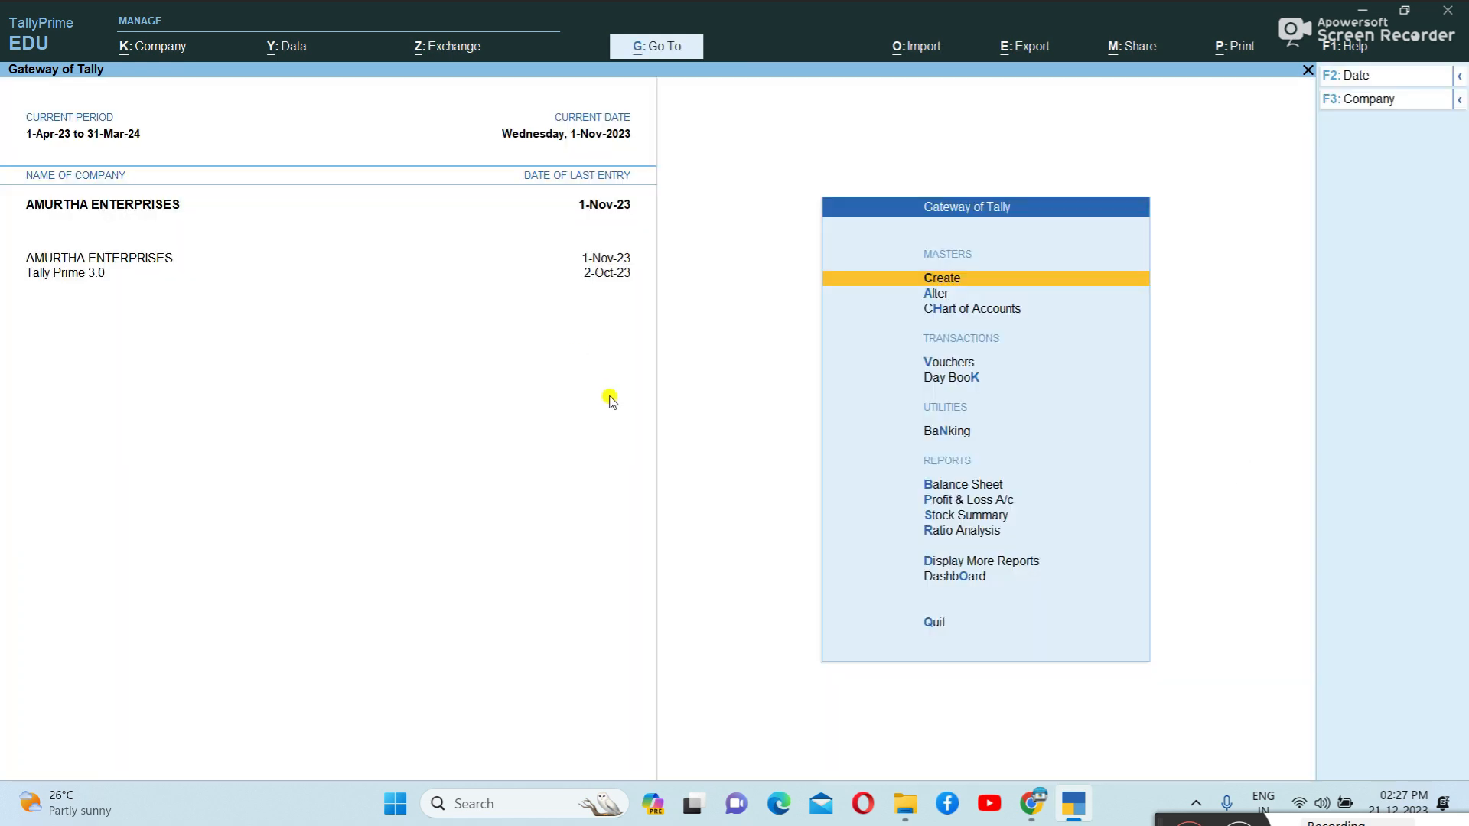